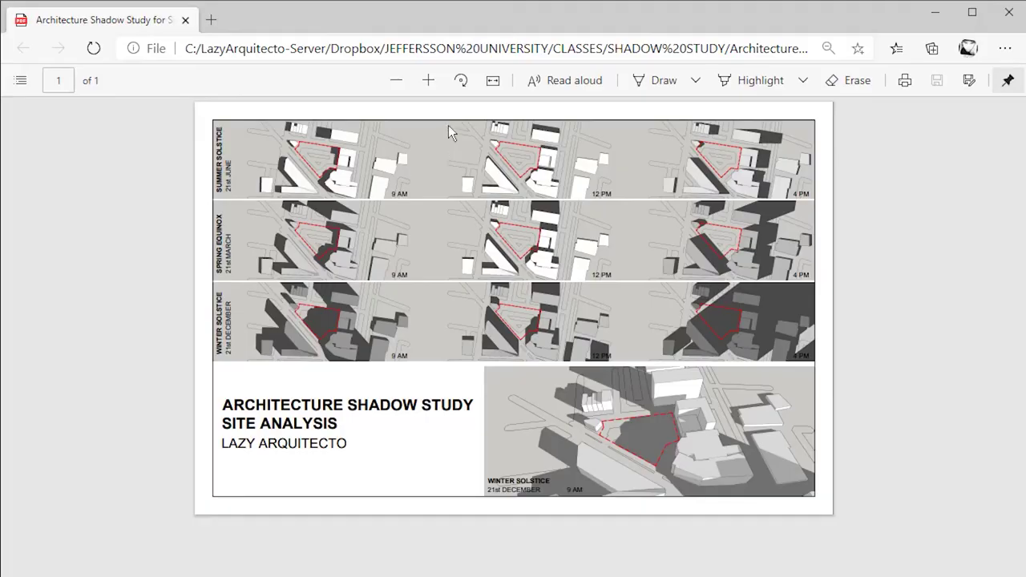
Examine the shadow study PDF board, from the solstice and equinox rows down to the title and 3D winter view.
click(492, 83)
scroll(548, 231, down, 1)
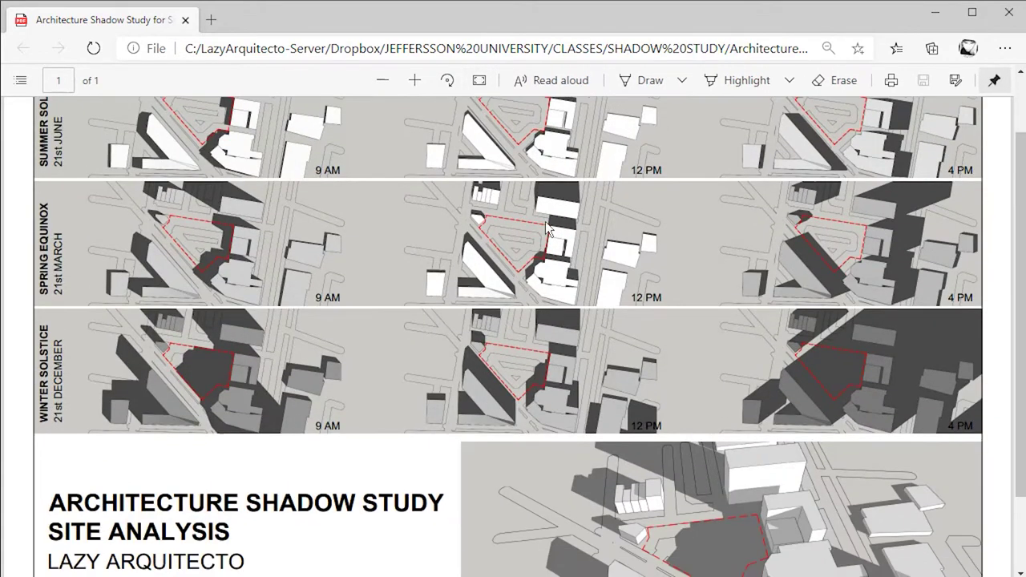
scroll(552, 245, down, 1)
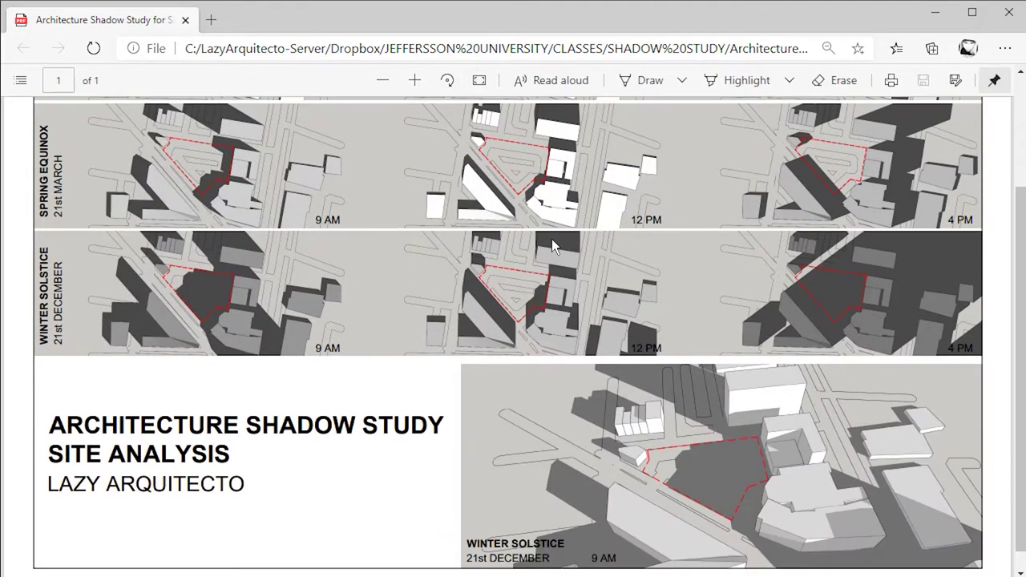
ctrl+scroll(319, 498, down, 2)
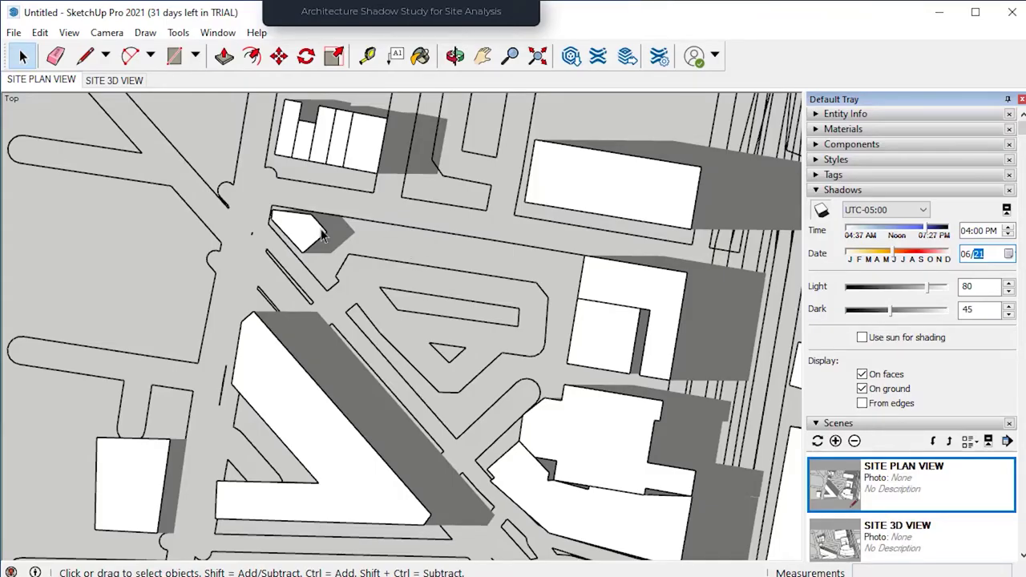
Switch to the SITE 3D VIEW scene in SketchUp and set its shadows to December 21 at 09:00 AM.
click(121, 89)
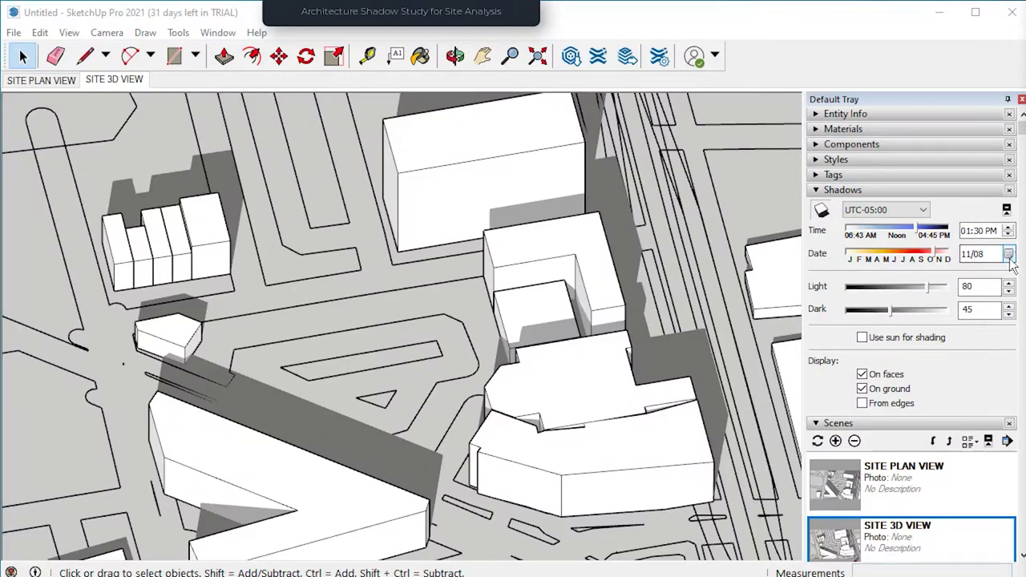
click(1009, 254)
click(1009, 276)
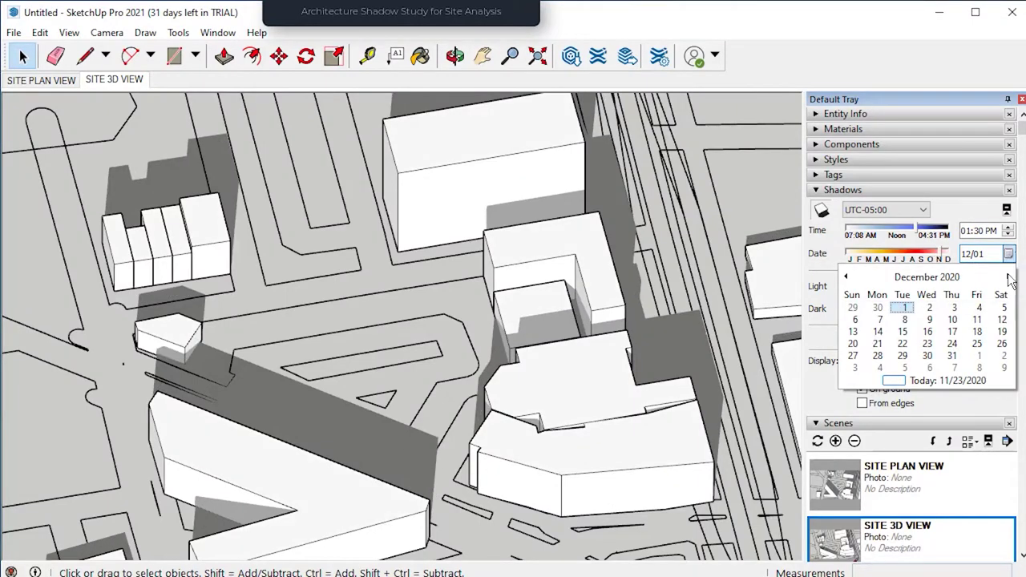
click(878, 343)
click(967, 231)
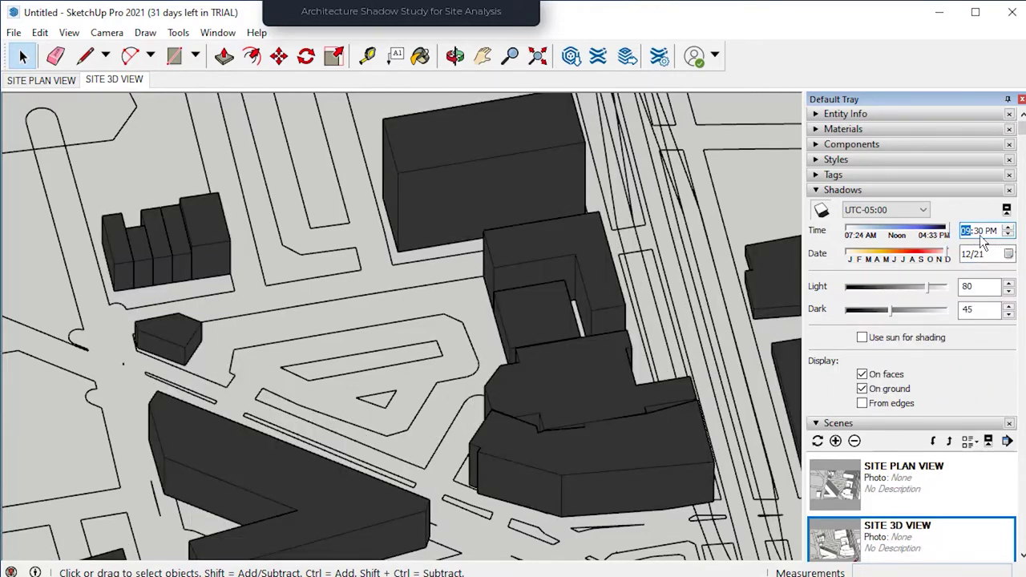
click(1006, 232)
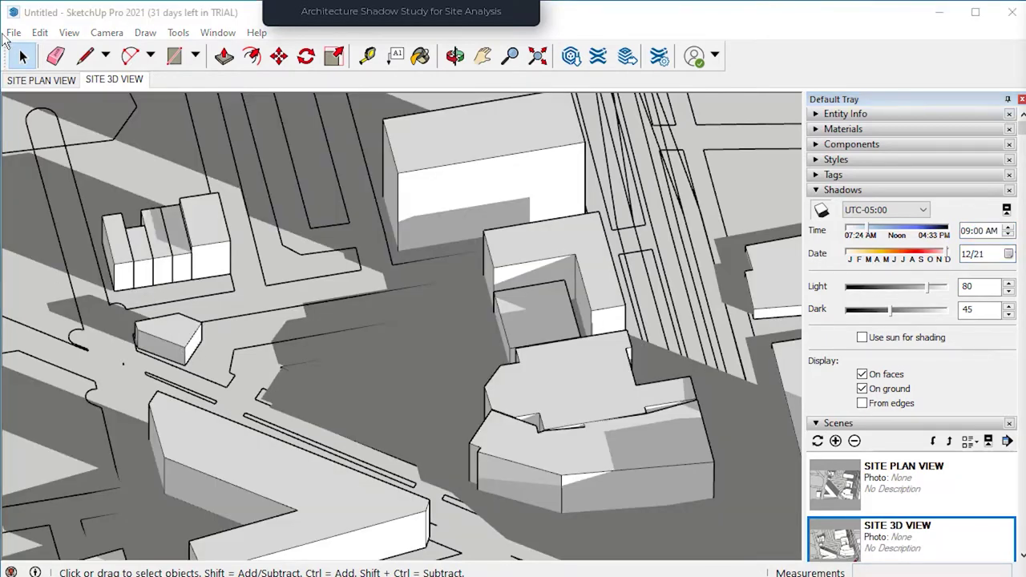
Start exporting the shadowed 3D site view as a 2D graphic.
click(11, 33)
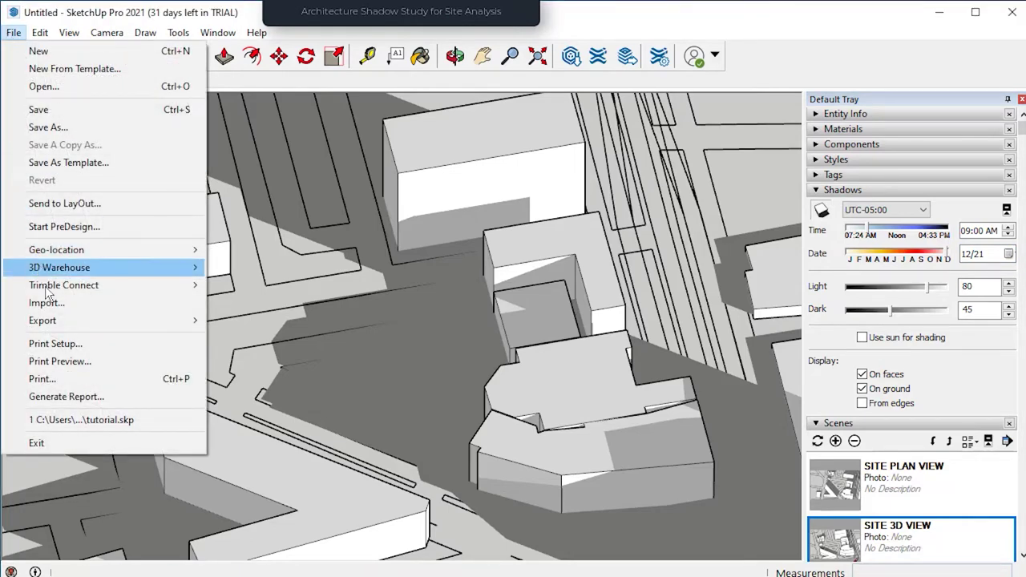
mouse_move(62, 321)
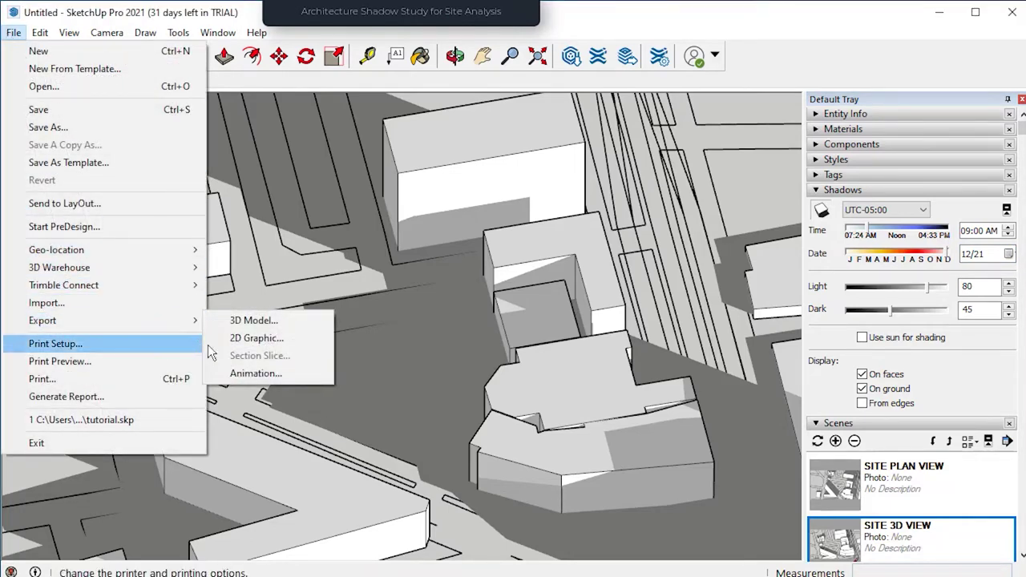
click(255, 338)
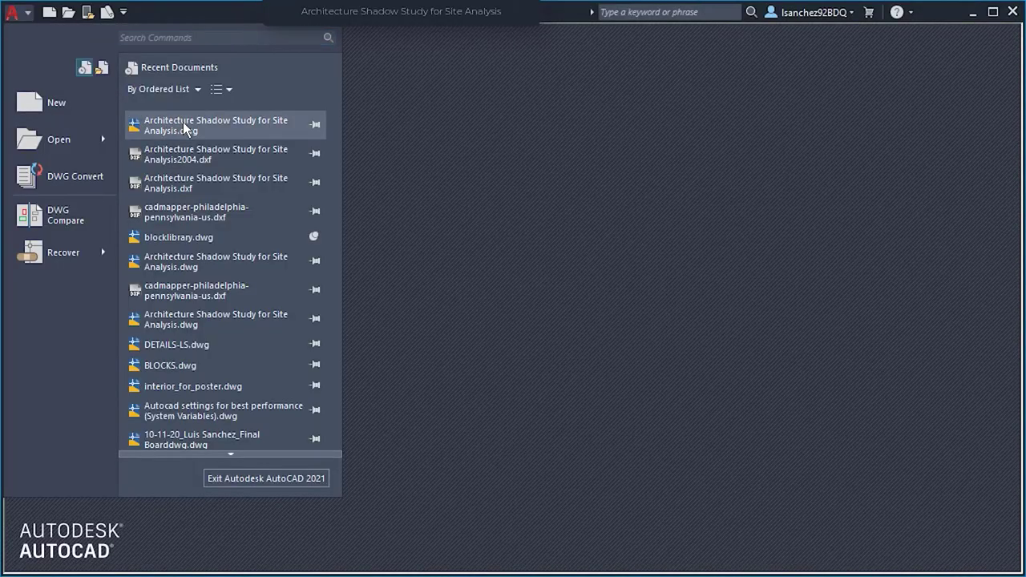
Switch to AutoCAD and open the recent drawing Architecture Shadow Study for Site Analysis.dwg.
click(183, 125)
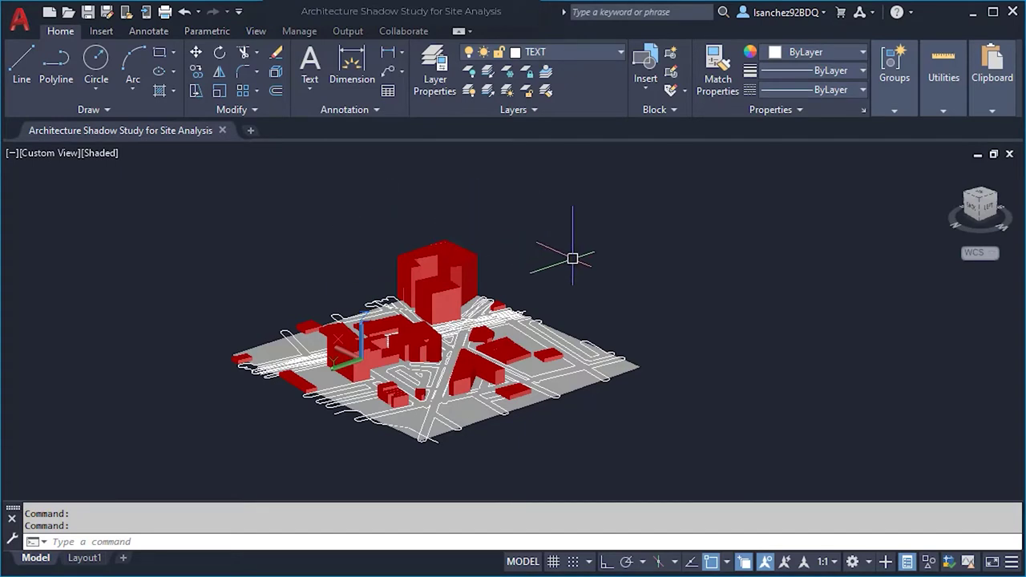
scroll(572, 258, down, 2)
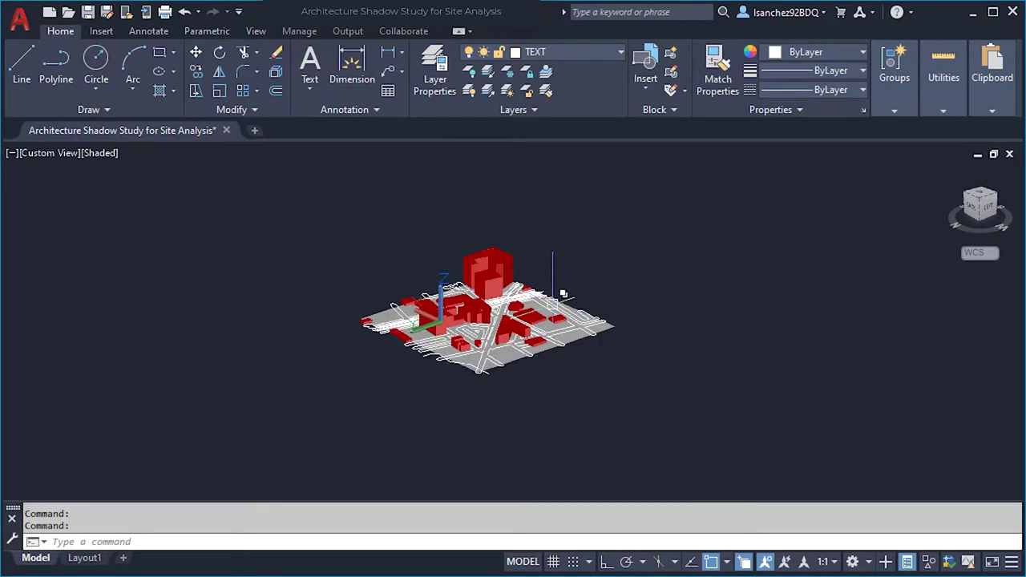
middle_drag(557, 291, 510, 343)
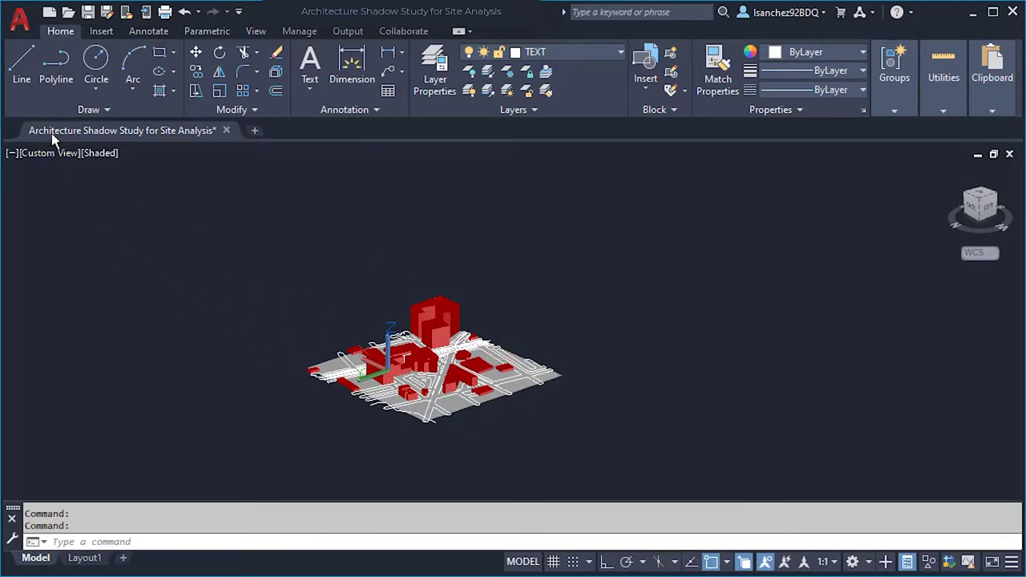
Set the model viewport to the Top view with the 2D Wireframe visual style.
click(36, 152)
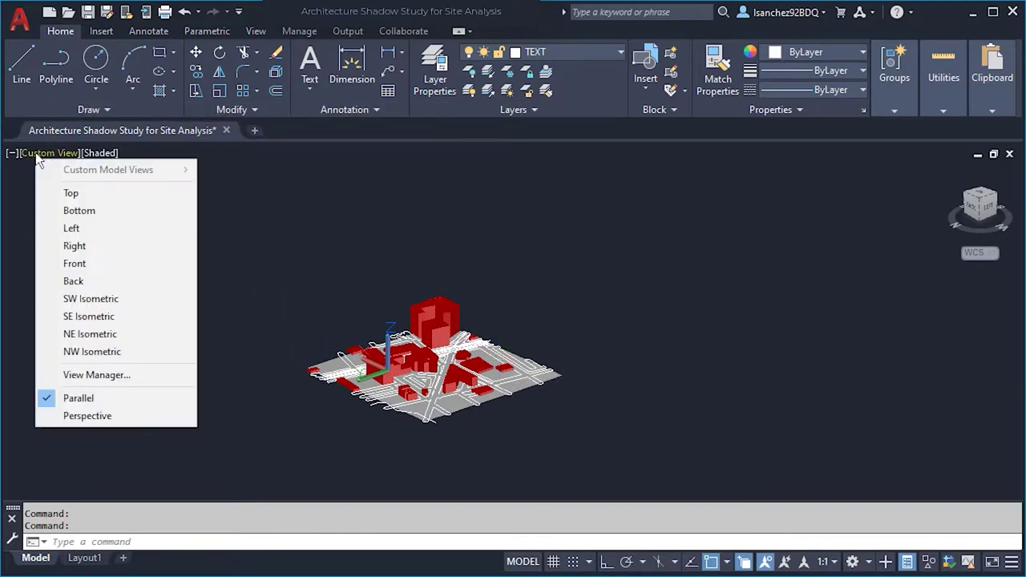
click(67, 193)
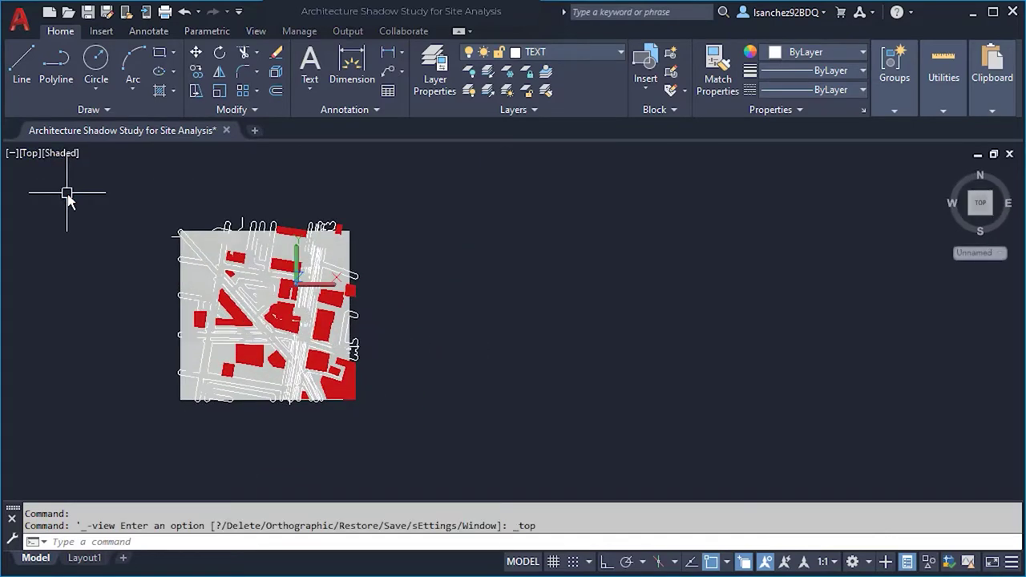
click(64, 153)
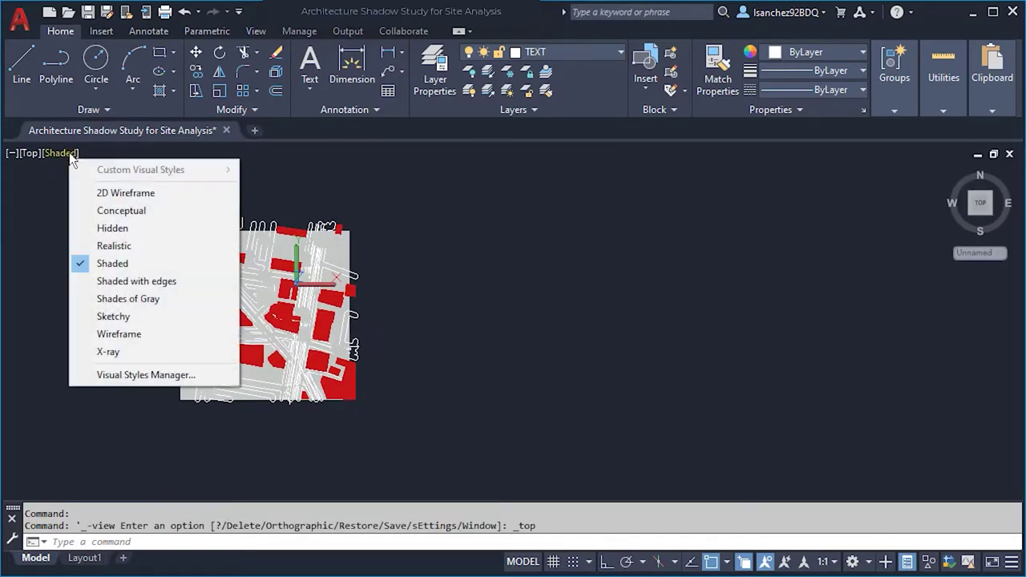
click(105, 233)
click(57, 158)
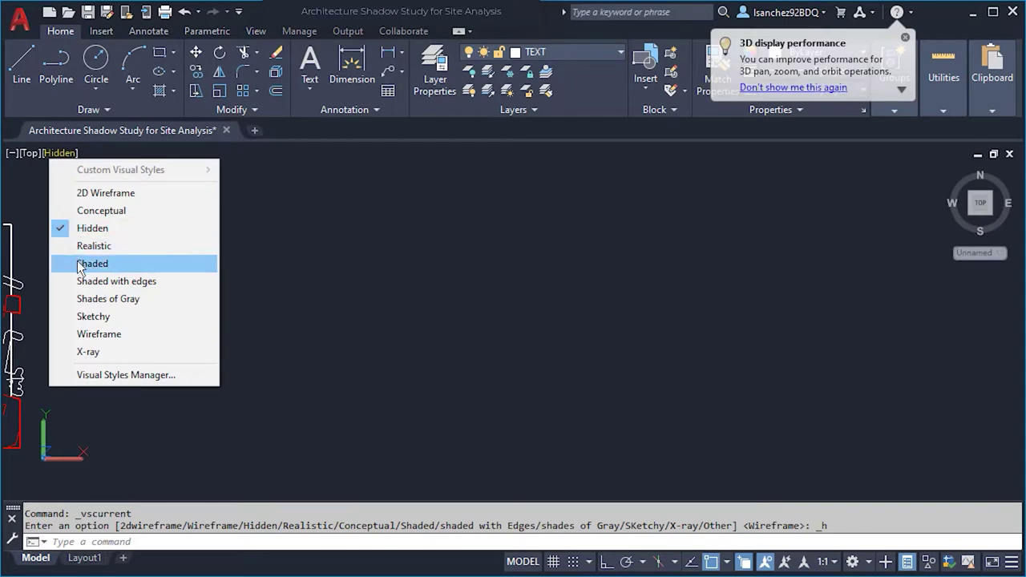
click(85, 196)
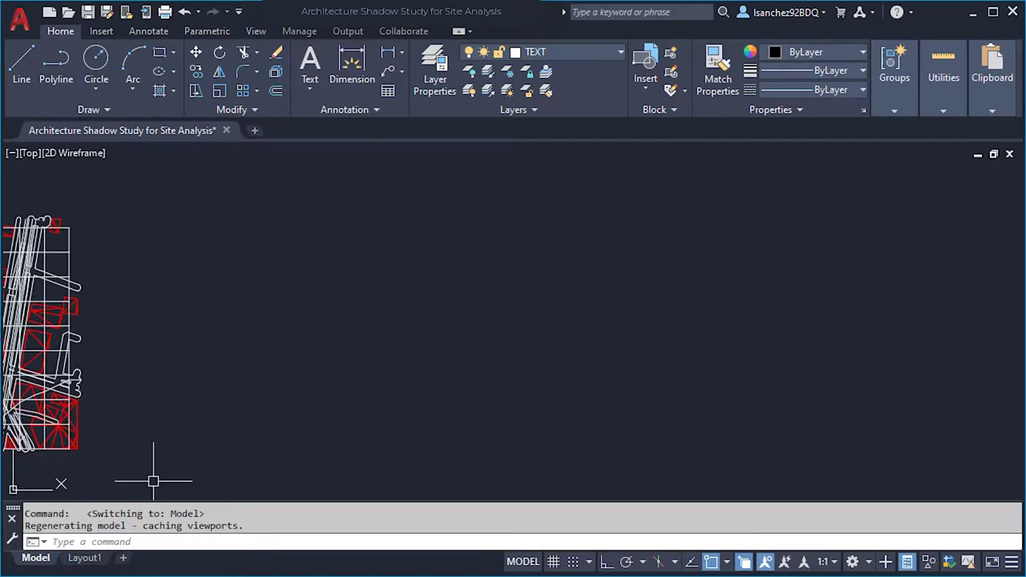
Switch from model space to the paper space of Layout1.
click(84, 559)
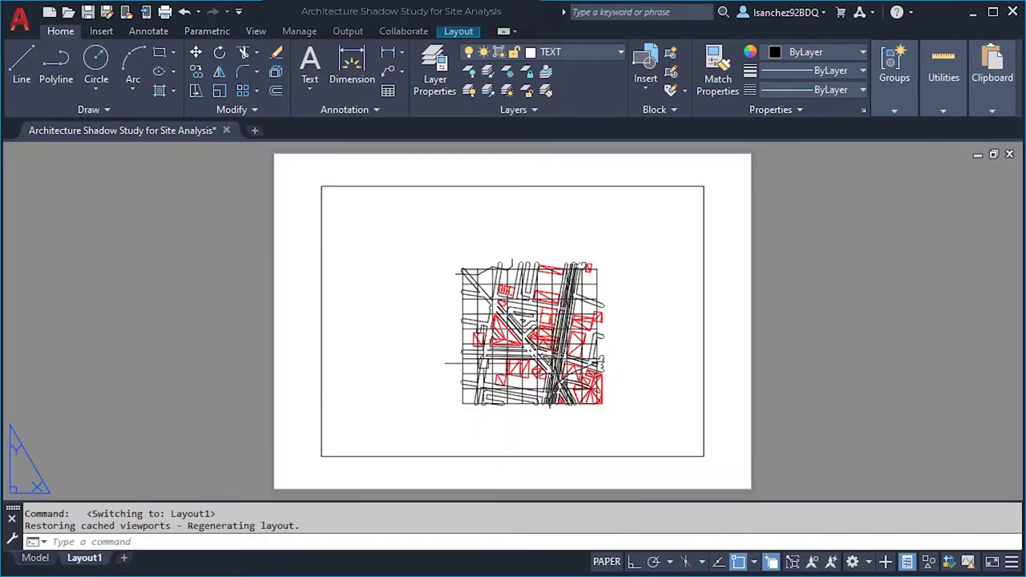
middle_drag(429, 366, 356, 378)
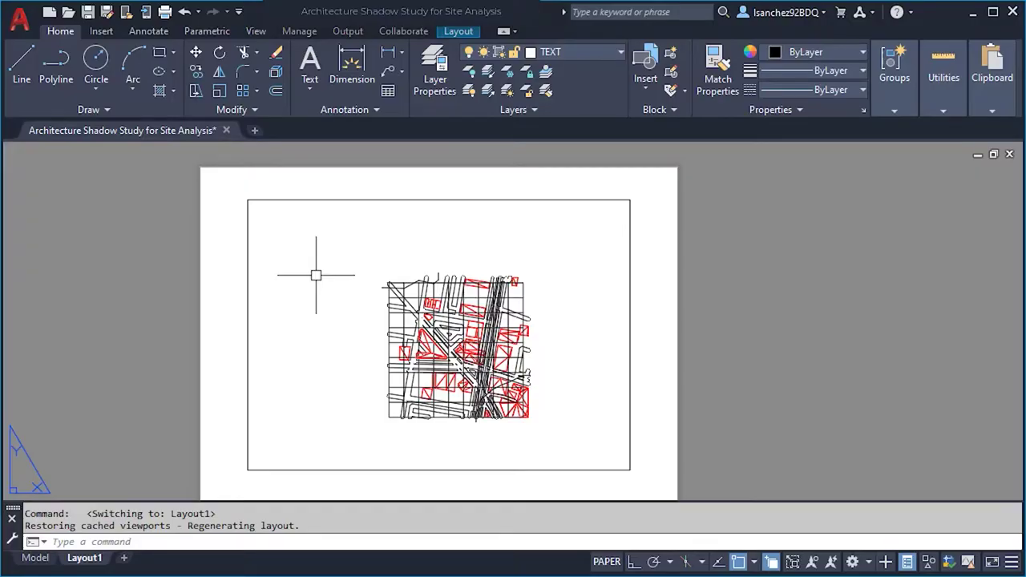
key(Escape)
key(Escape)
middle_drag(577, 237, 606, 220)
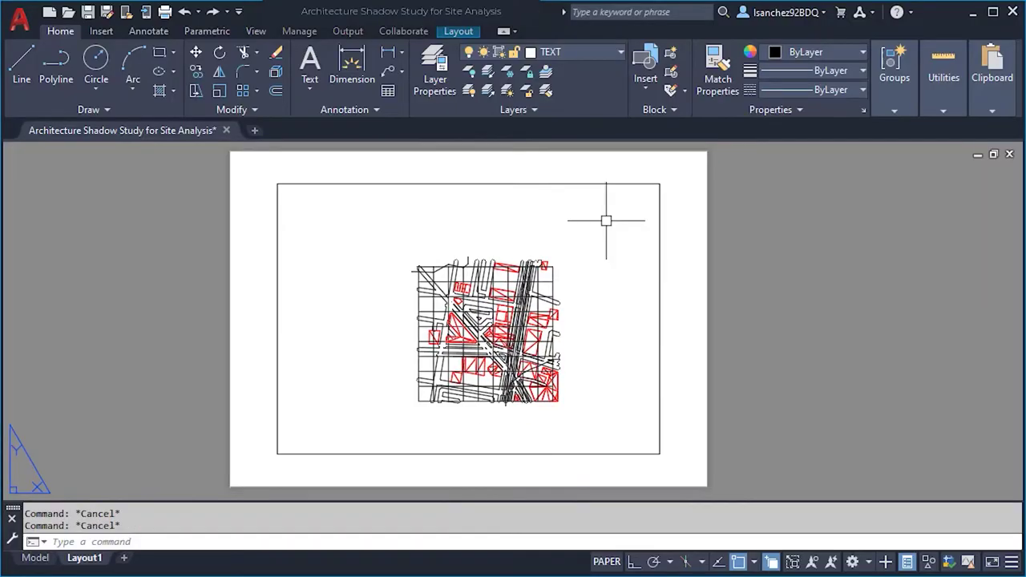
Draw a rectangle in Layout1 from 0,0,0 with length 17 and width 11, extending up and right from that corner.
text(C)
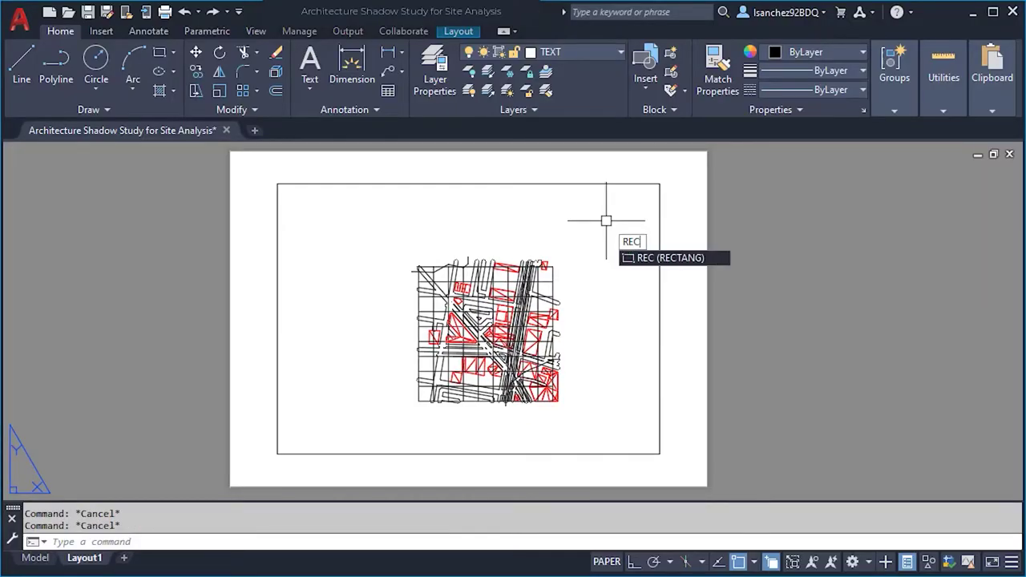
key(Return)
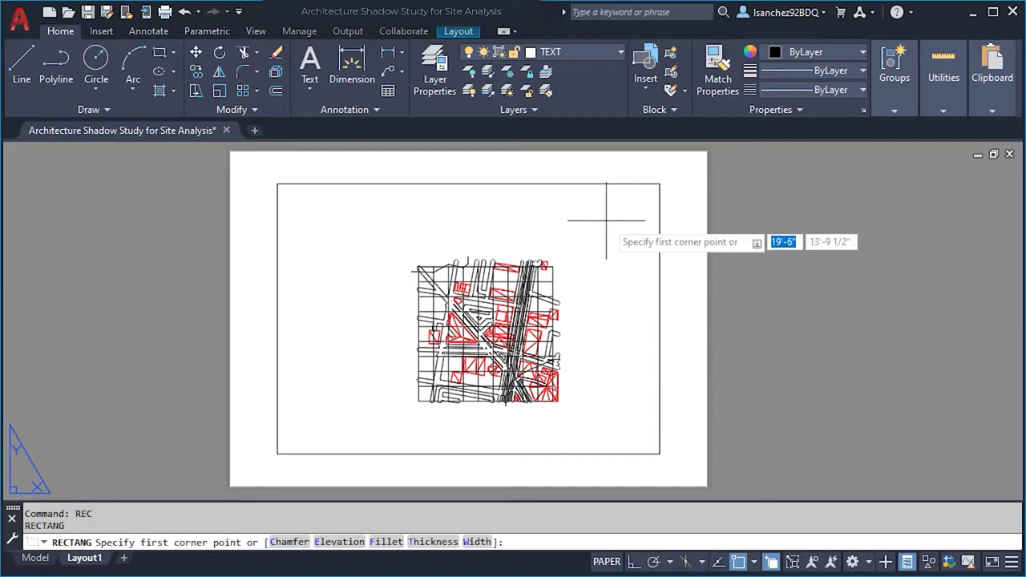
text(0,0,)
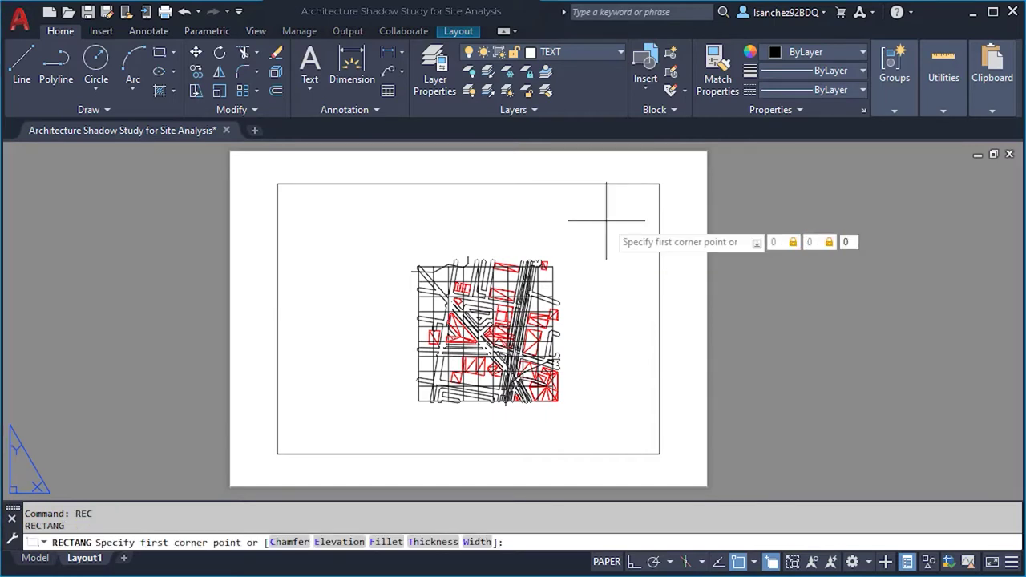
key(Return)
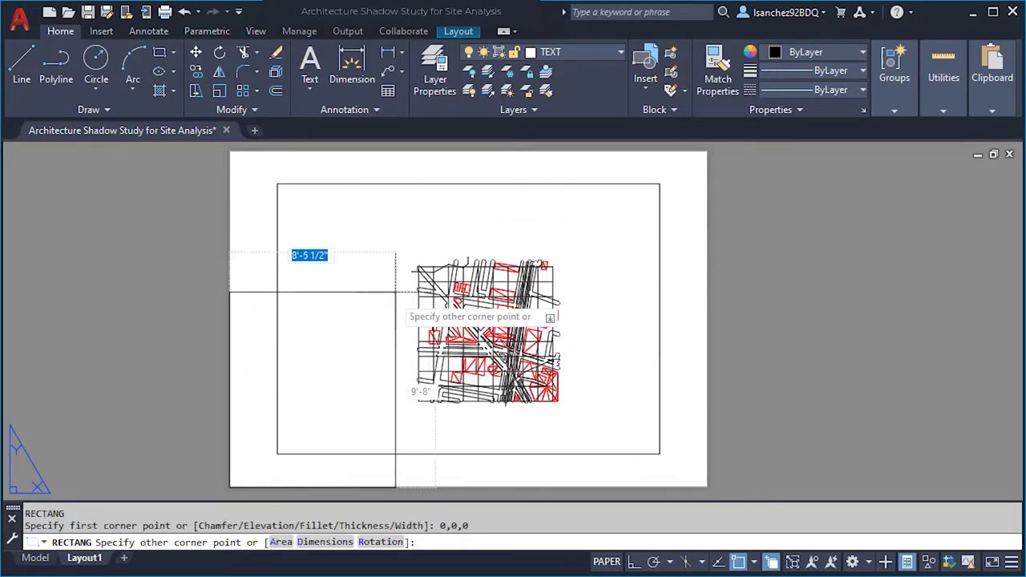
text(D)
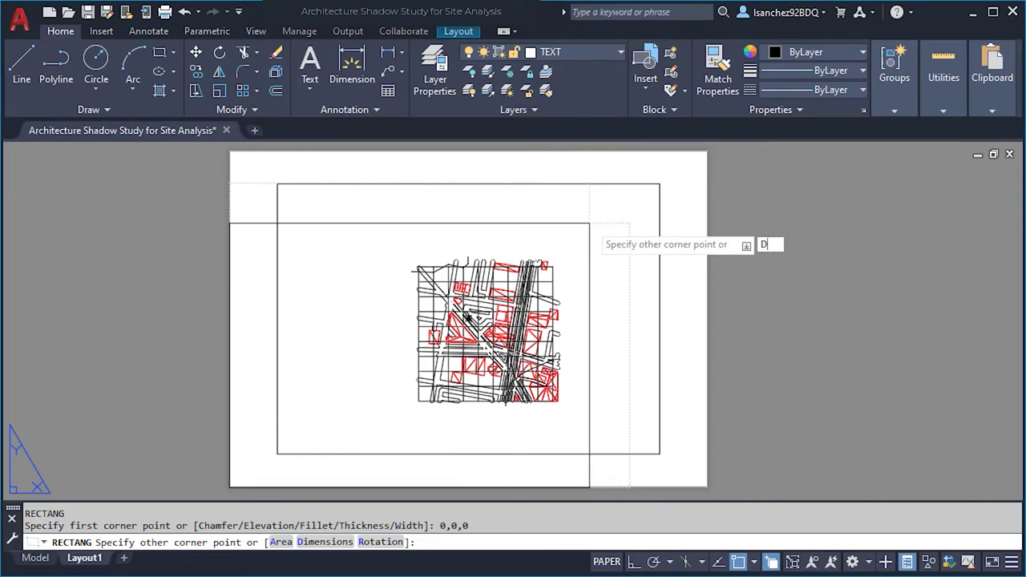
key(Return)
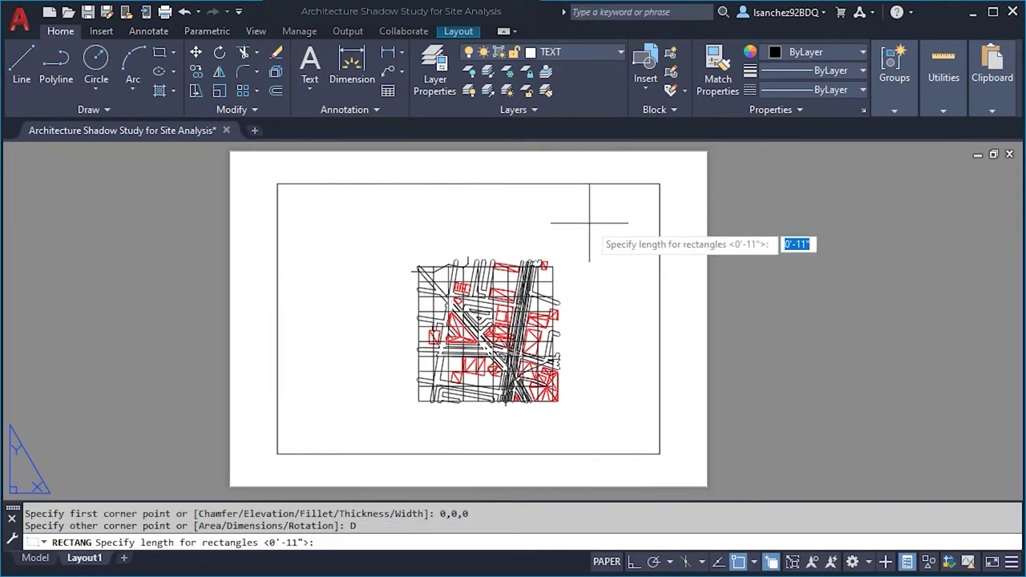
key(Return)
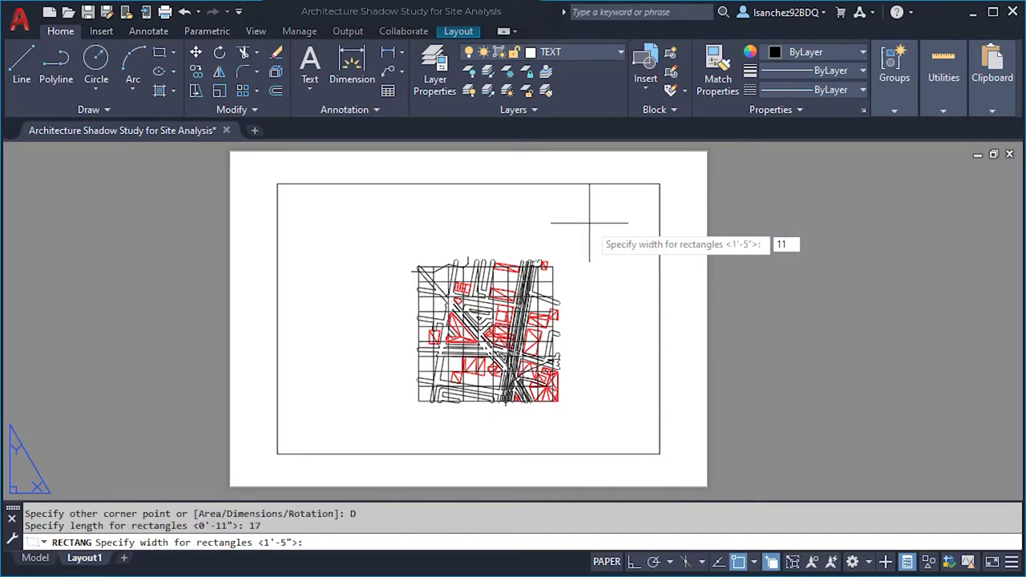
text(11)
key(Return)
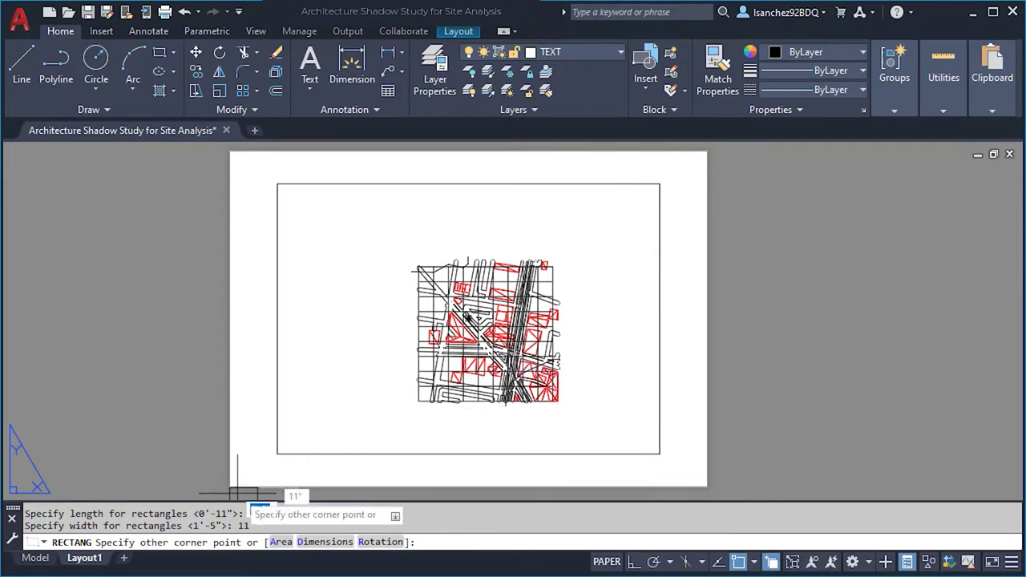
scroll(234, 491, up, 8)
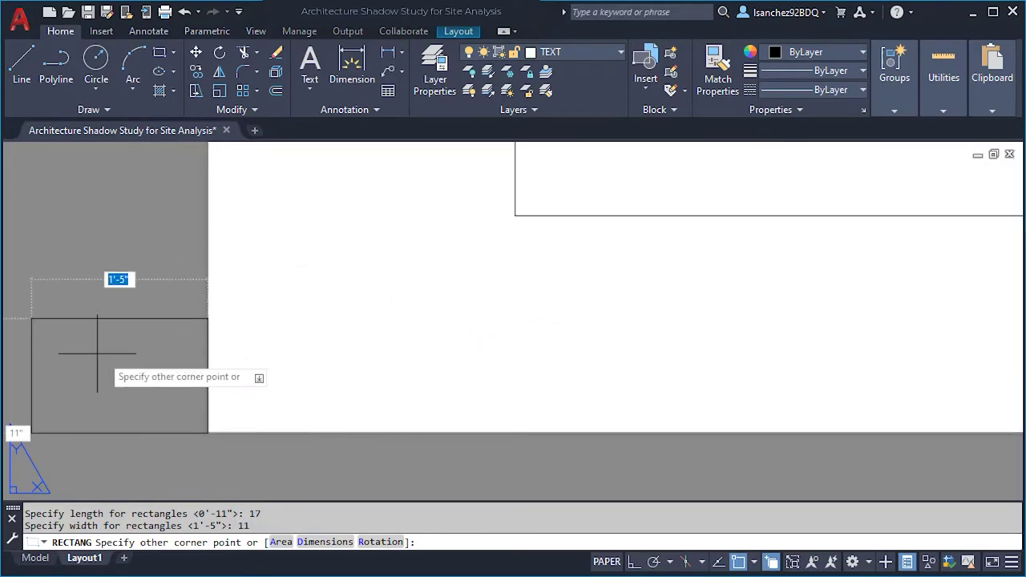
click(459, 327)
scroll(378, 373, down, 6)
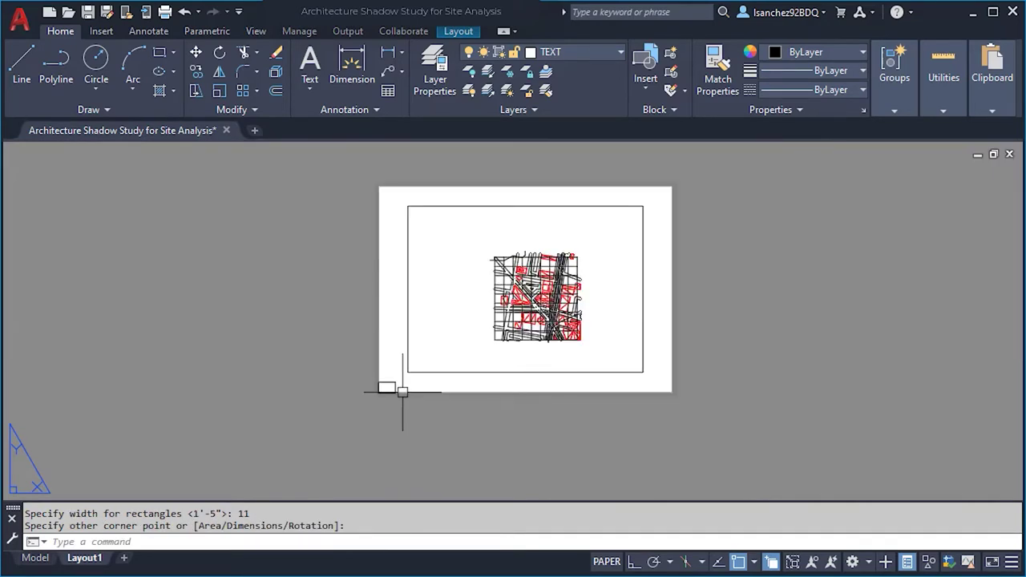
scroll(377, 417, up, 2)
scroll(393, 408, down, 2)
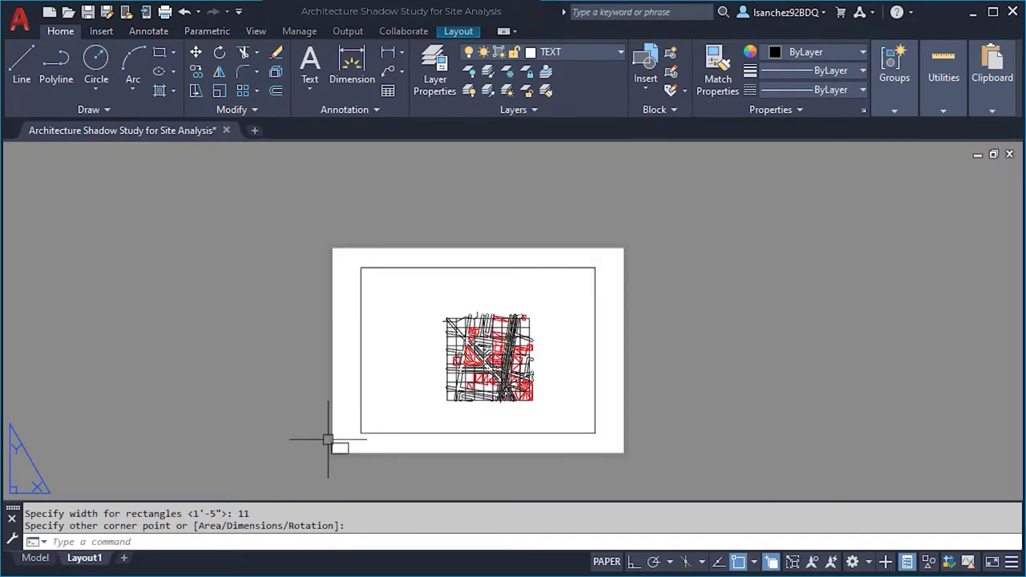
Modify Layout1's page setup to use the DWG To PDF.pc3 plotter with the ANSI full bleed B (11.00 x 17.00 Inches) paper size.
right_click(86, 561)
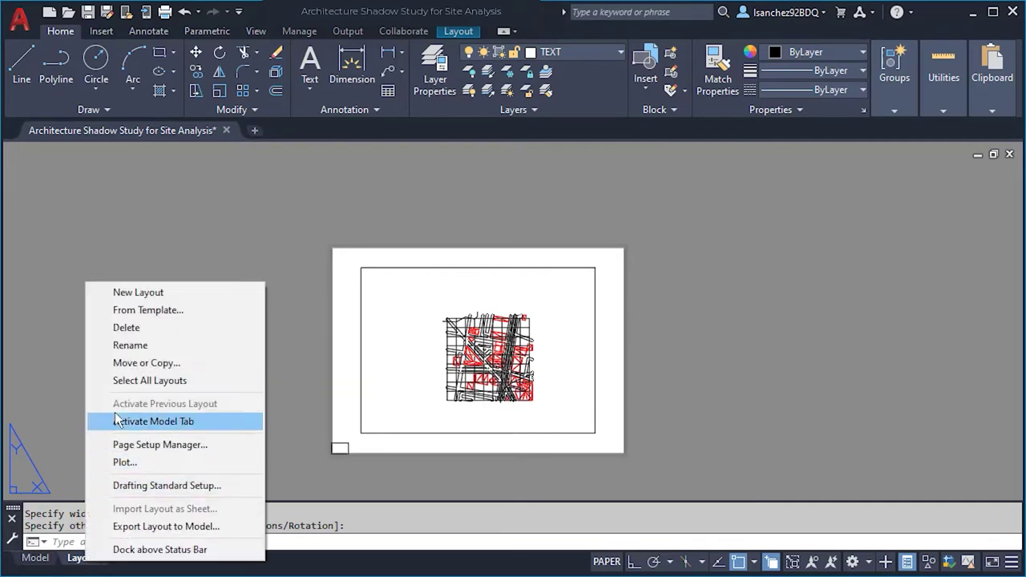
click(141, 445)
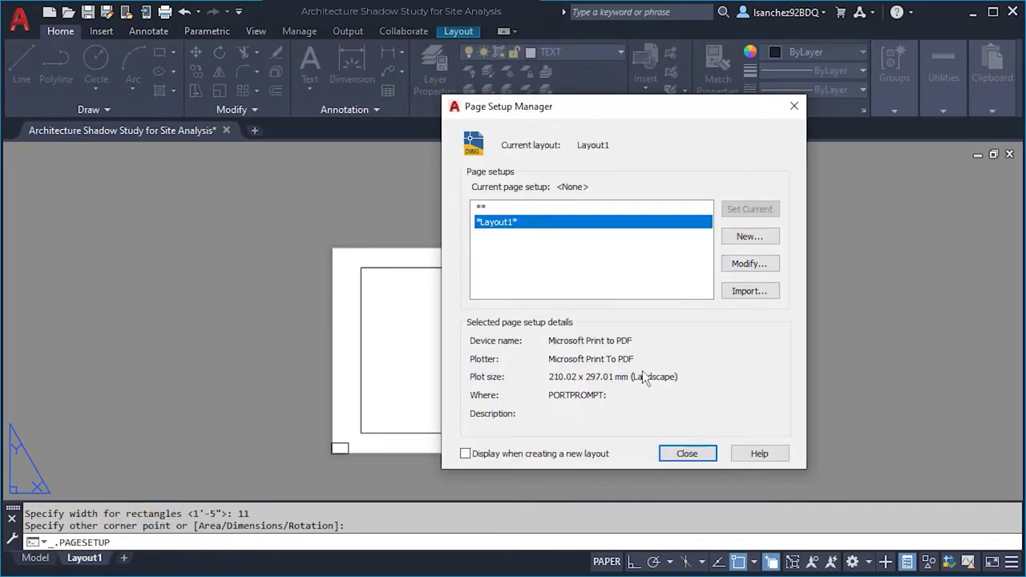
click(745, 264)
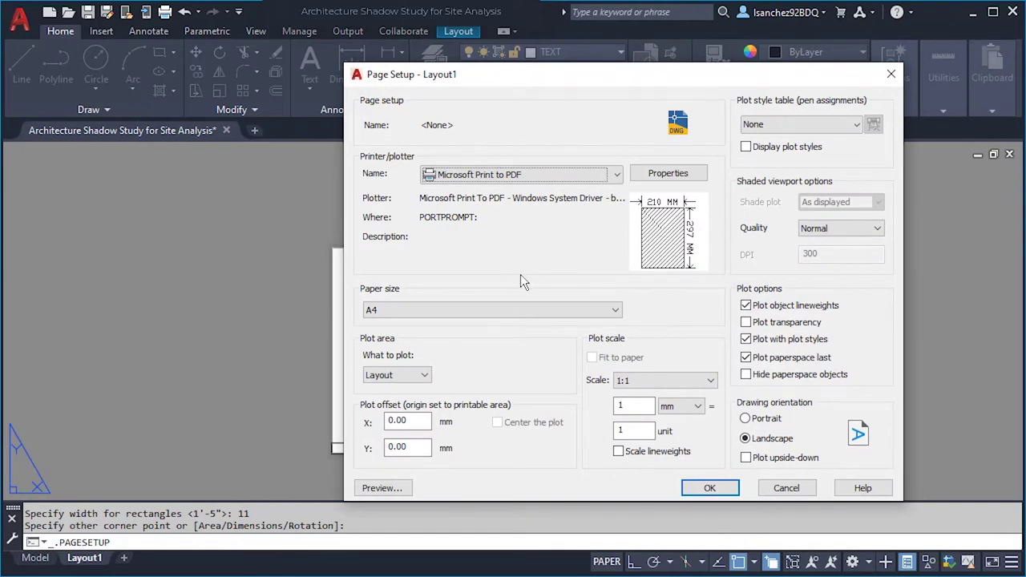
click(504, 176)
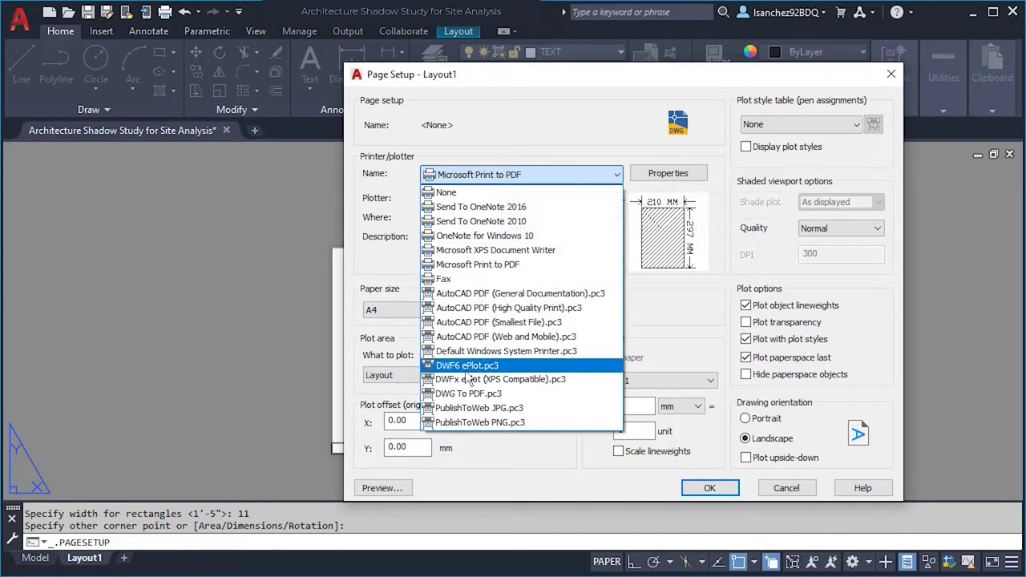
click(468, 394)
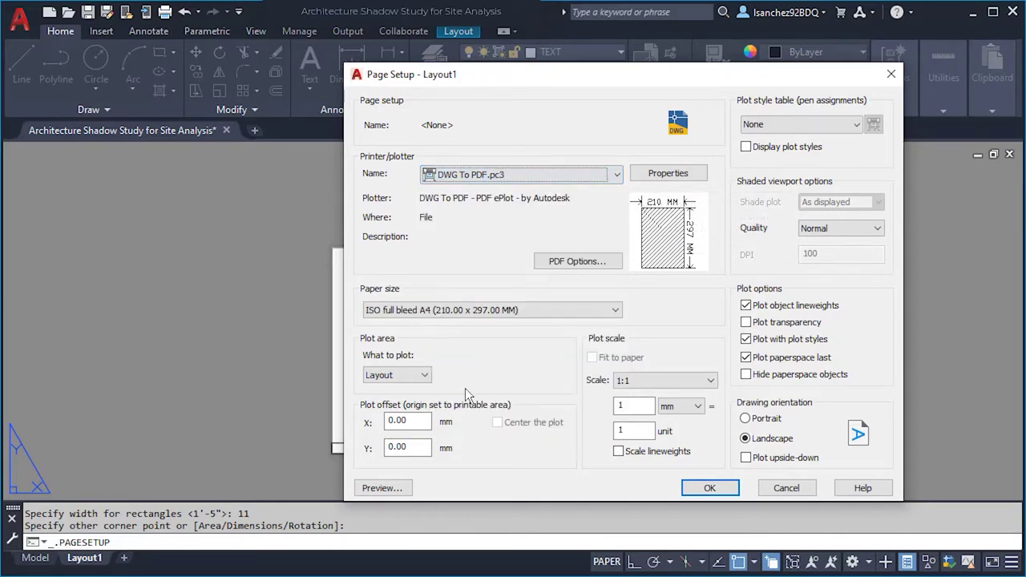
click(510, 313)
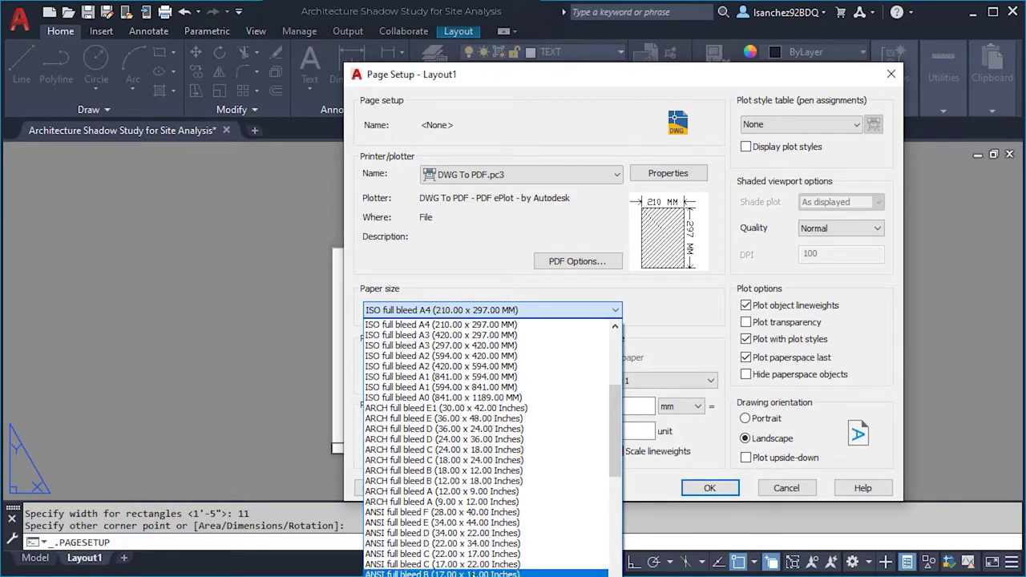
click(445, 574)
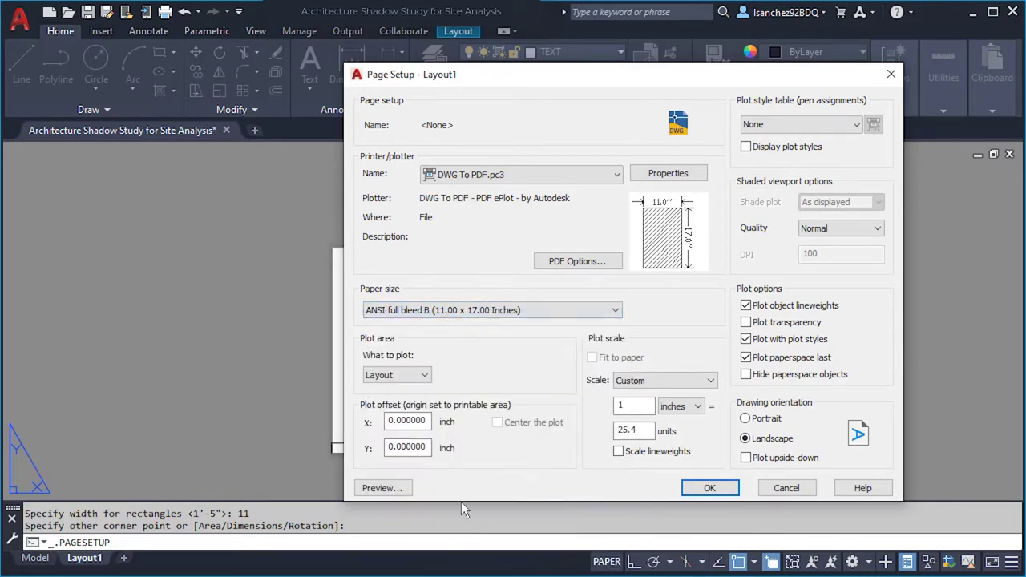
Set Layout1's plot area to Extents, centered, at 1:1 scale in inches with lineweights scaled, and apply the page setup.
click(416, 375)
click(405, 400)
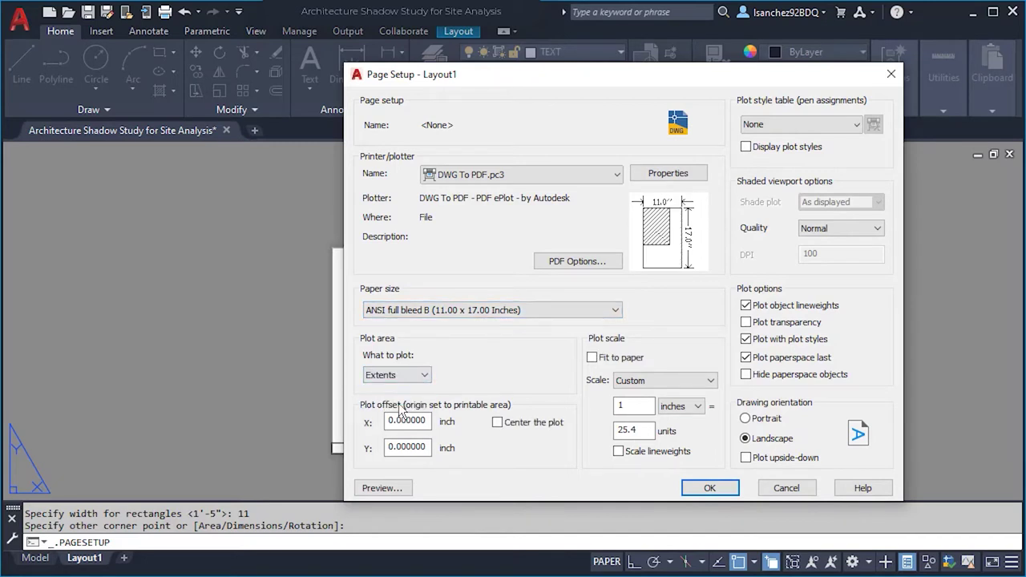
click(497, 423)
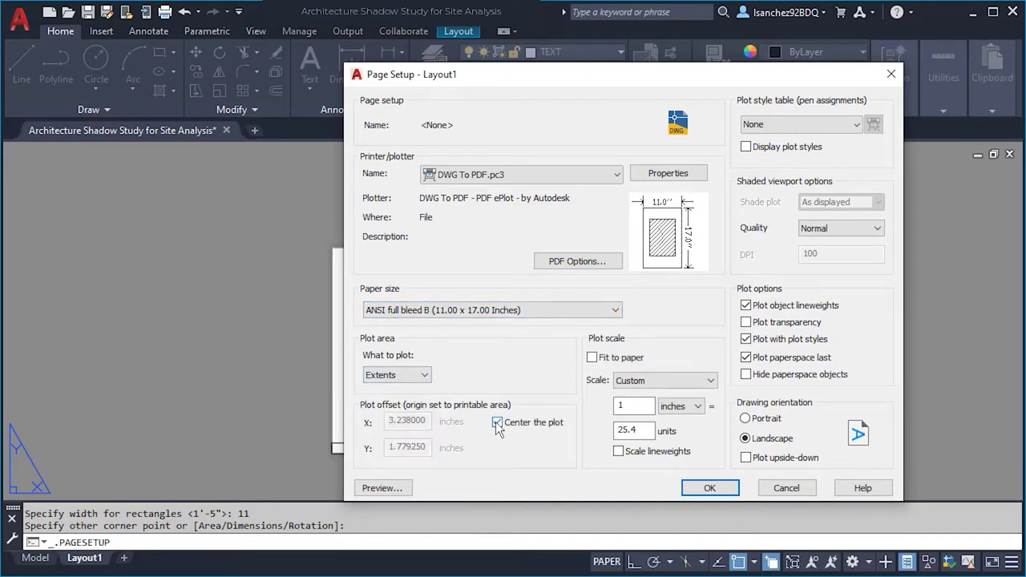
click(649, 380)
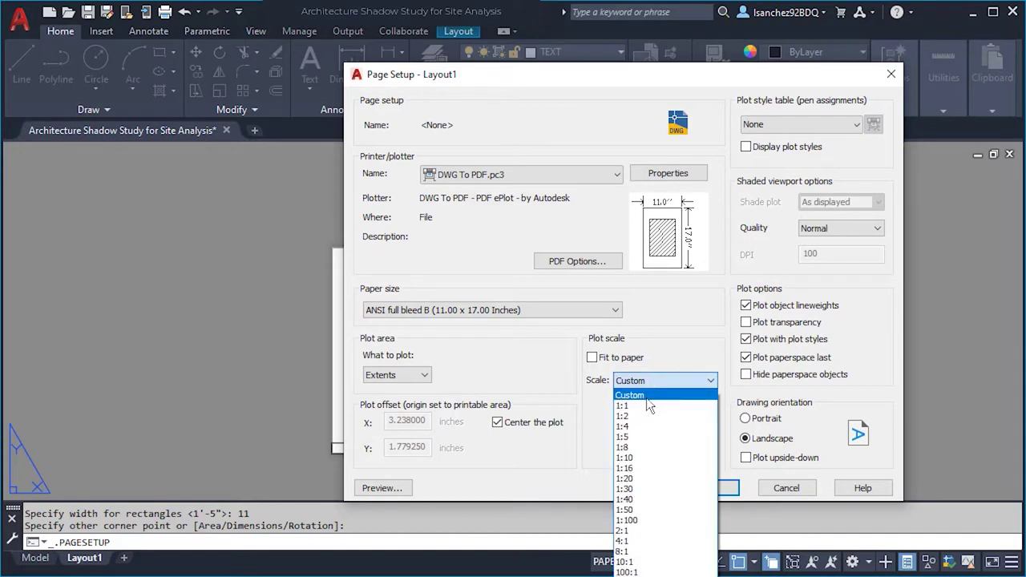
click(646, 403)
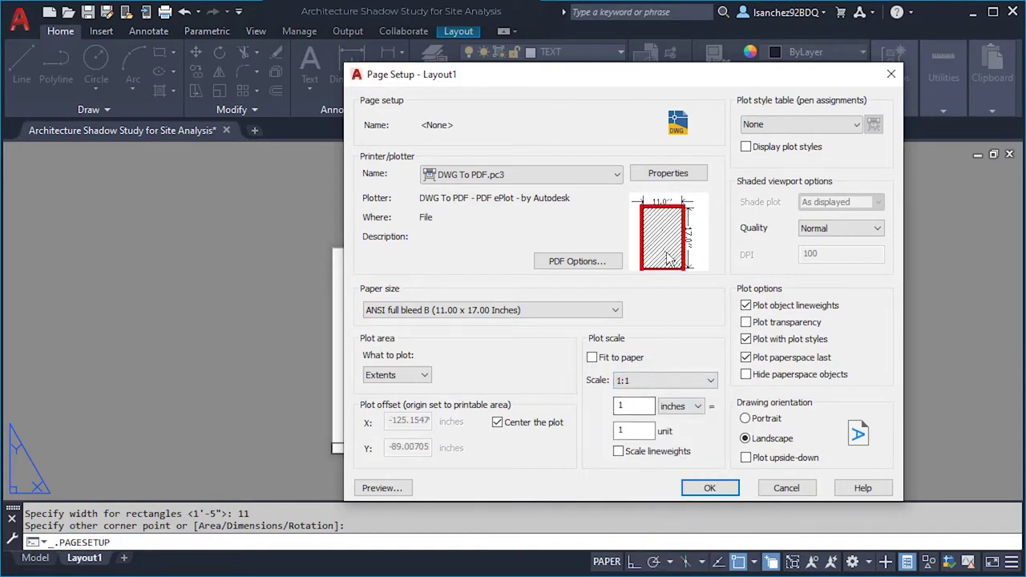
click(620, 452)
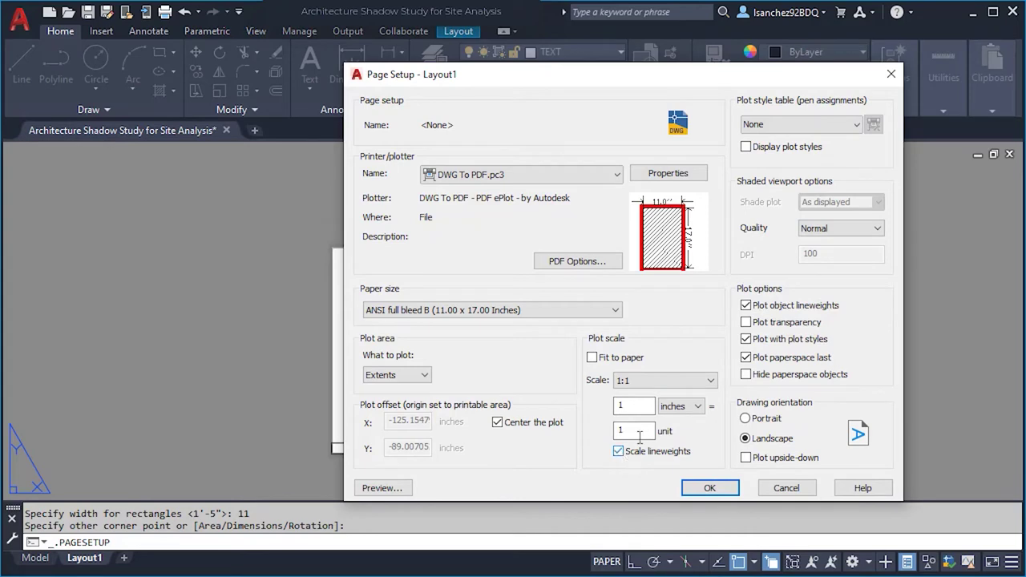
click(725, 487)
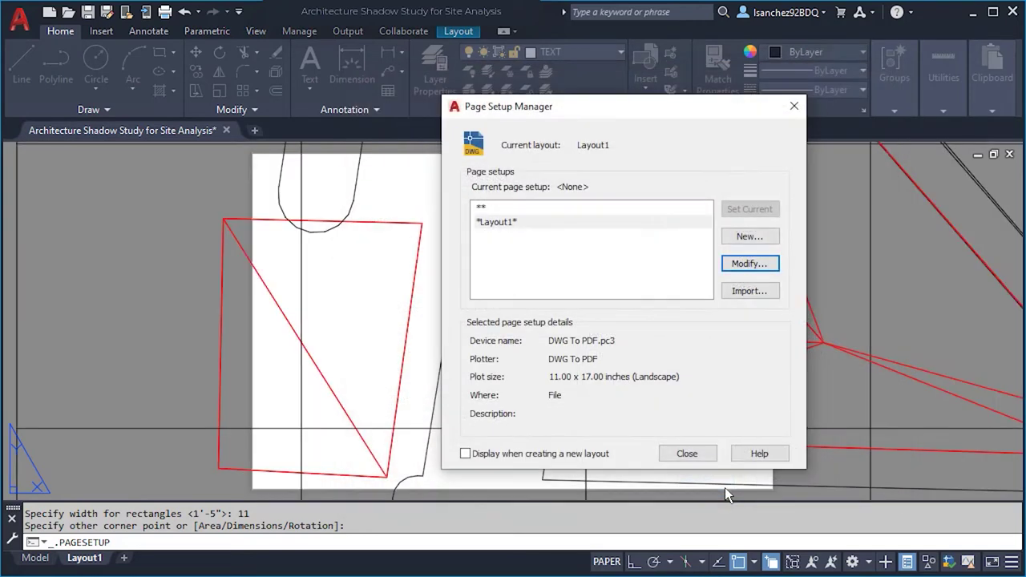
click(689, 453)
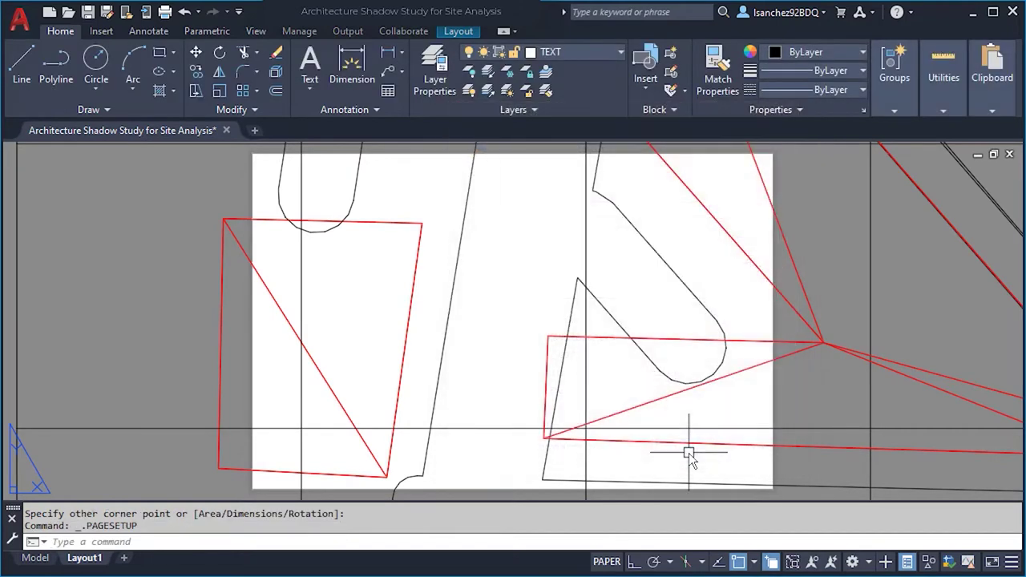
Delete the large existing viewport showing the site plan from Layout1.
scroll(580, 351, down, 2)
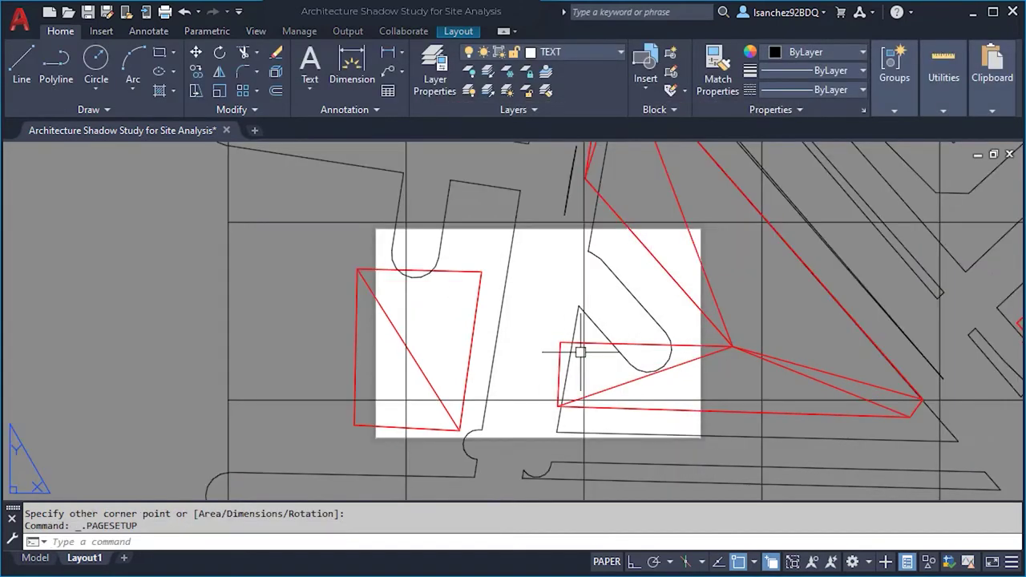
scroll(579, 352, down, 5)
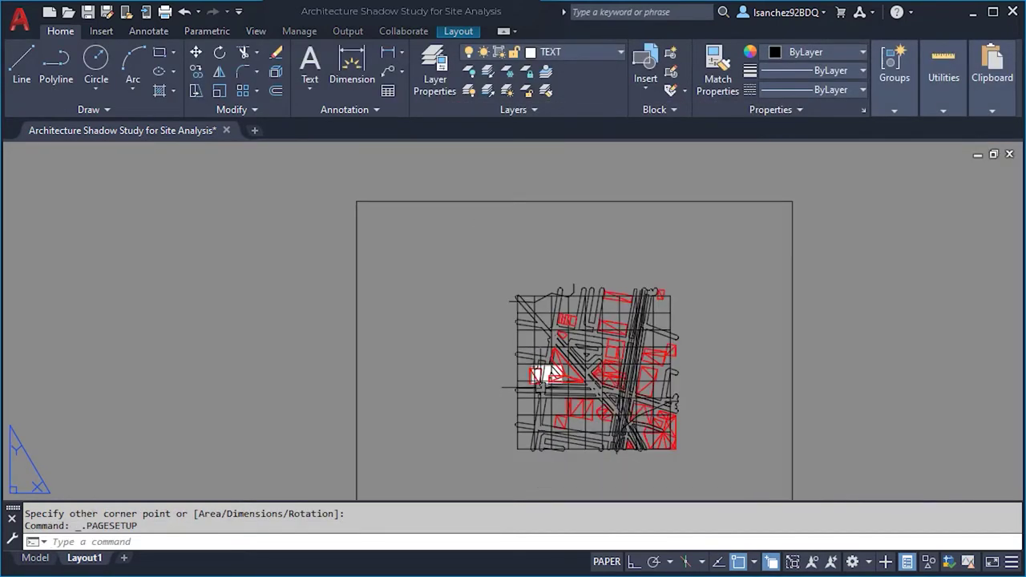
scroll(531, 388, up, 4)
scroll(527, 234, up, 2)
click(527, 232)
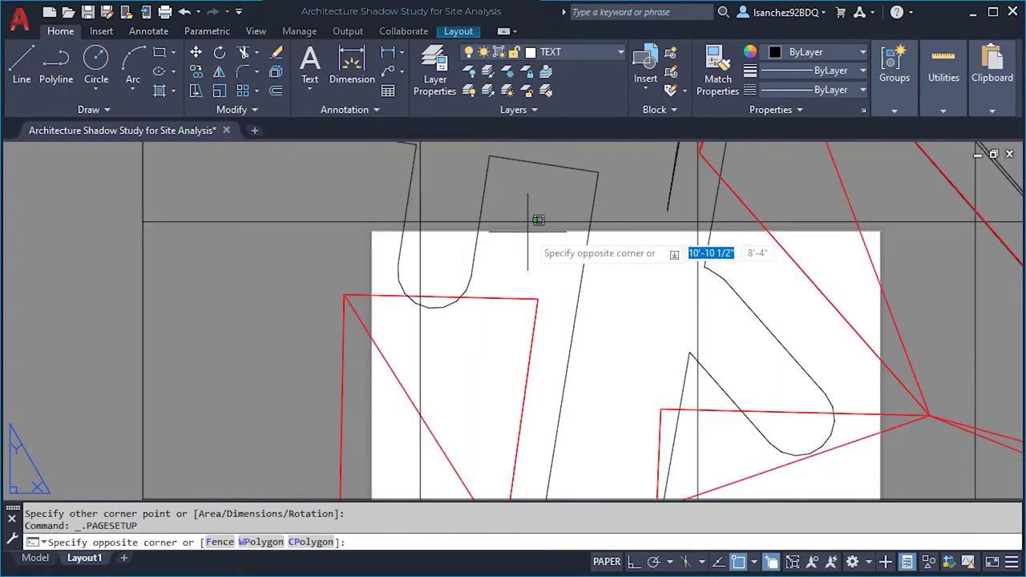
click(524, 231)
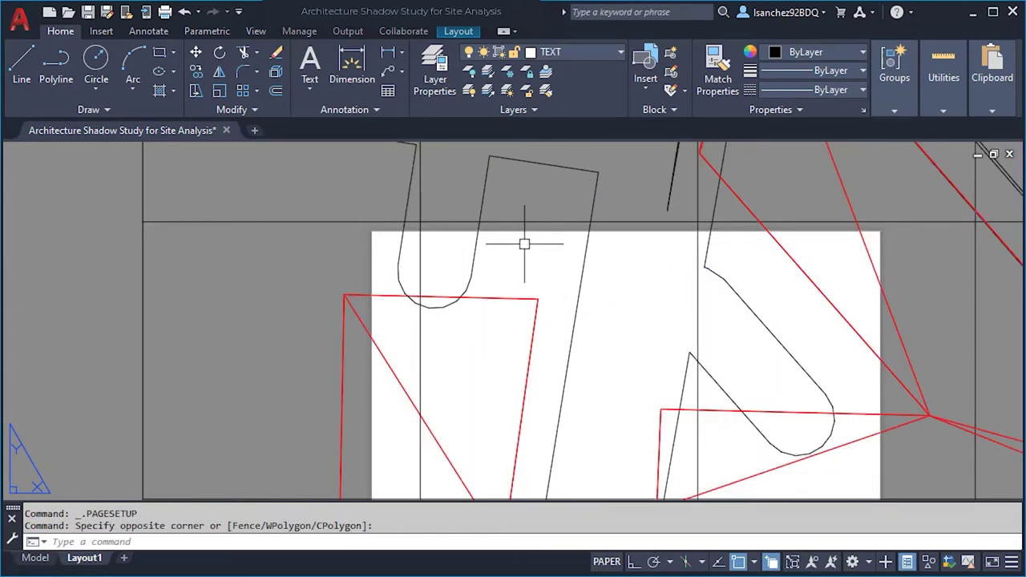
scroll(524, 244, down, 6)
scroll(514, 325, up, 2)
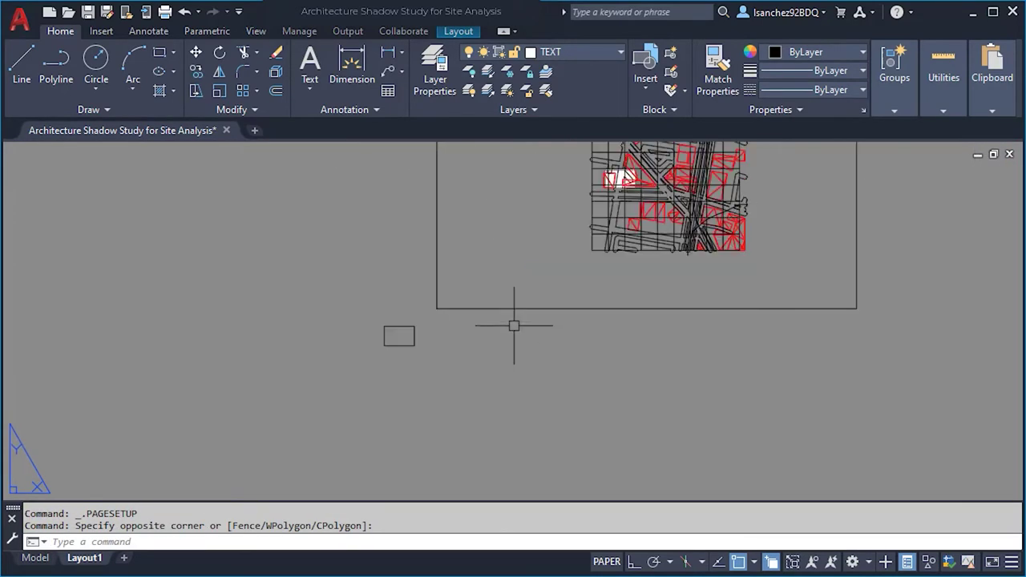
scroll(544, 254, up, 2)
middle_drag(545, 253, 455, 365)
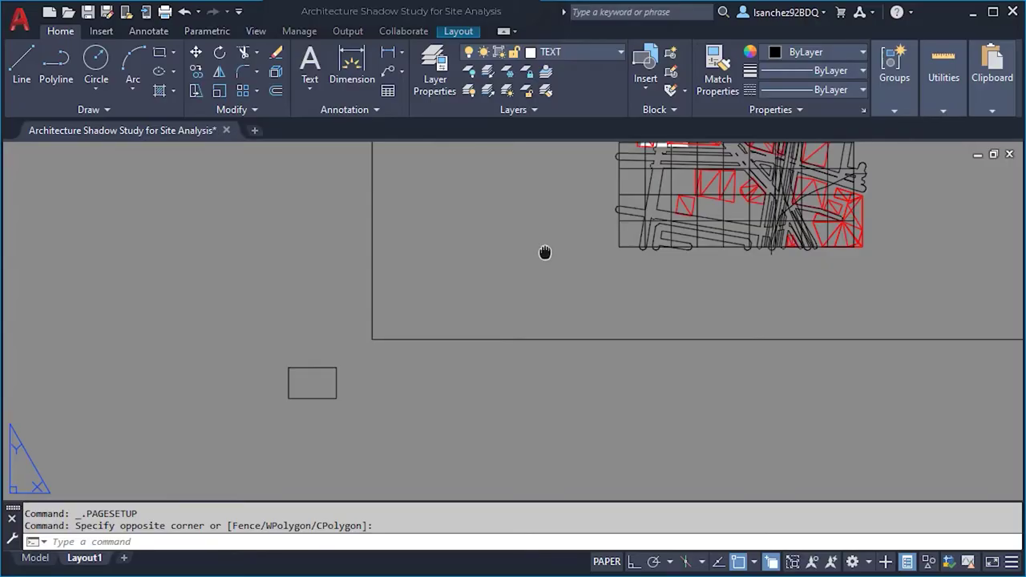
middle_drag(546, 253, 457, 366)
scroll(449, 324, down, 4)
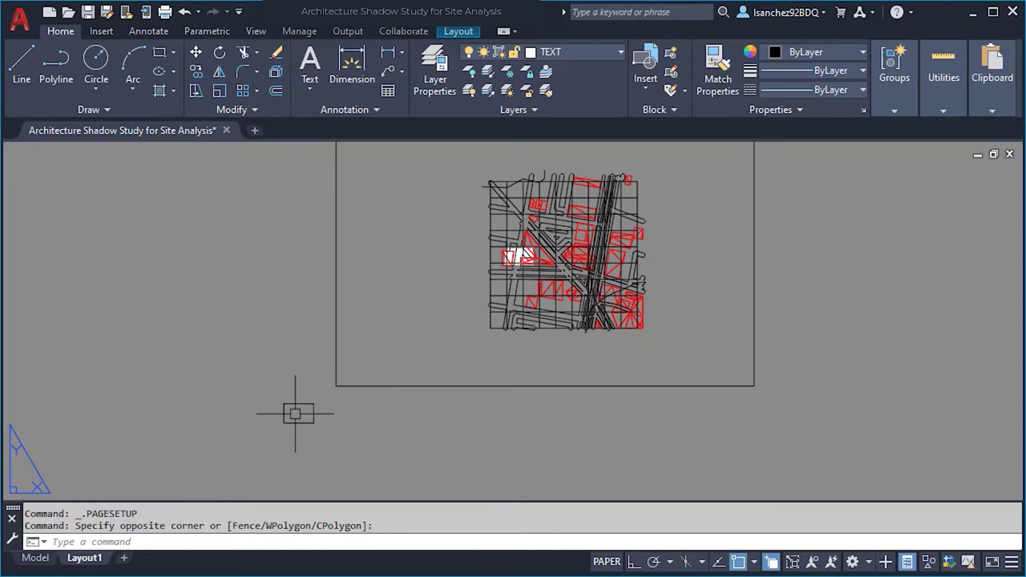
click(538, 387)
key(Delete)
Reapply Layout1's page setup with the Extents plot area centered so the sheet aligns with the drawn rectangle.
middle_click(384, 393)
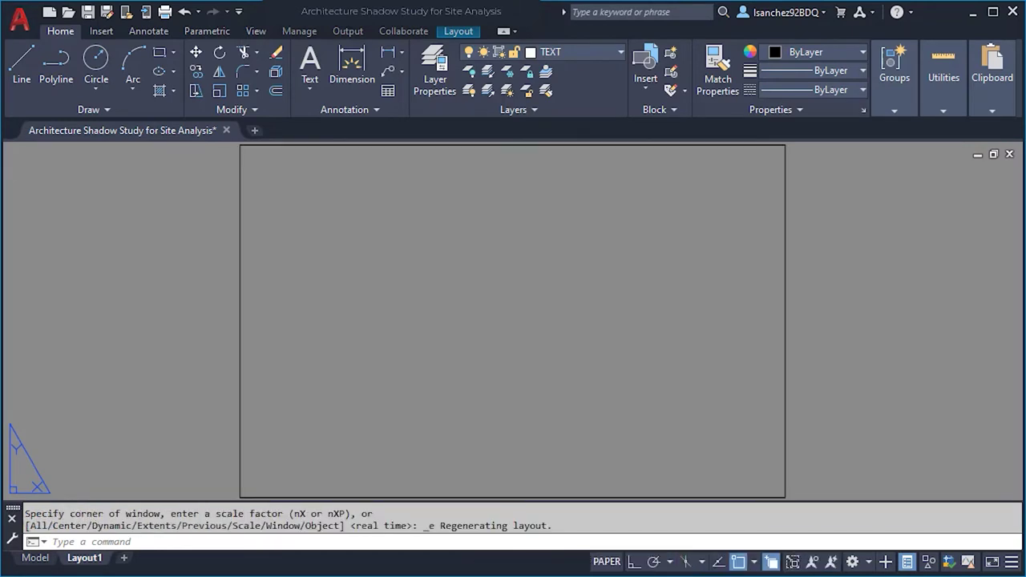
scroll(384, 393, down, 4)
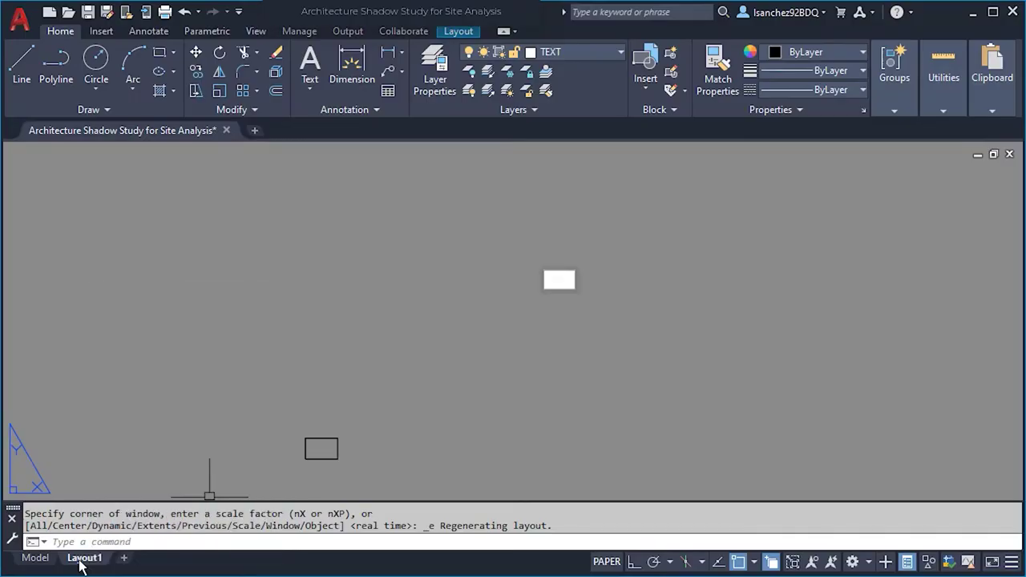
right_click(80, 561)
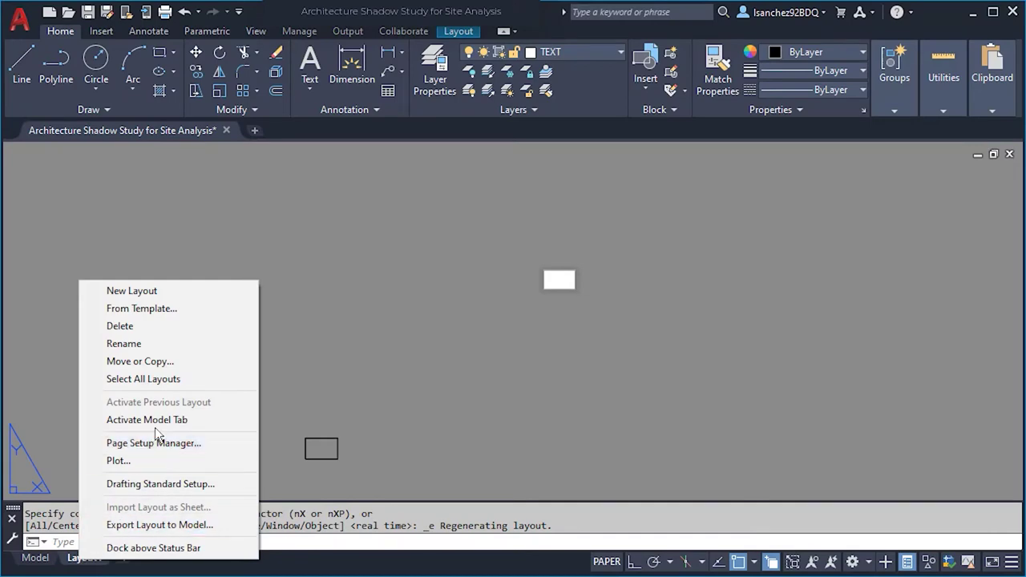
click(179, 442)
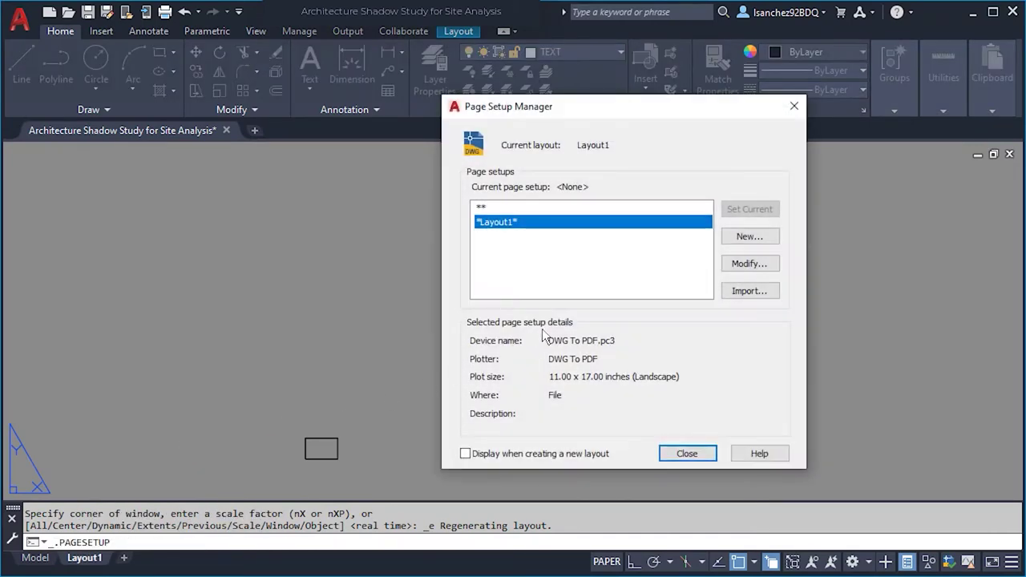
click(749, 264)
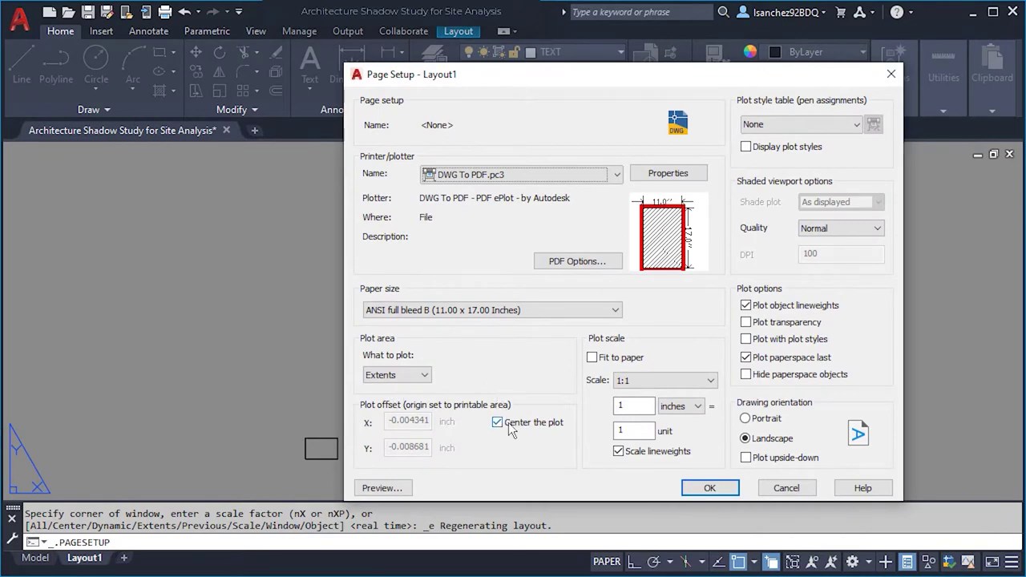
click(700, 489)
click(700, 456)
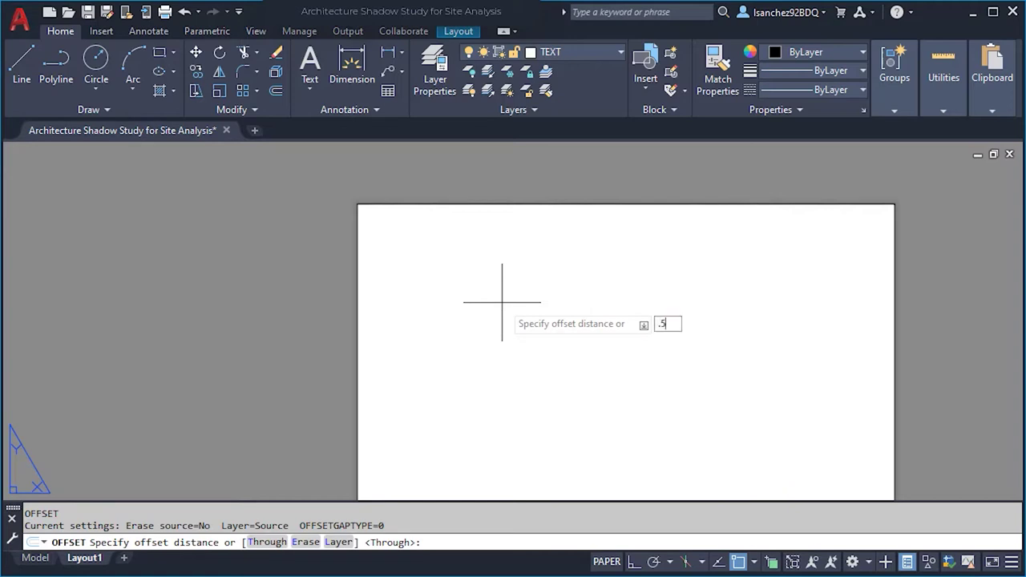
Offset the sheet rectangle inward by .5 to create an inner border.
key(Return)
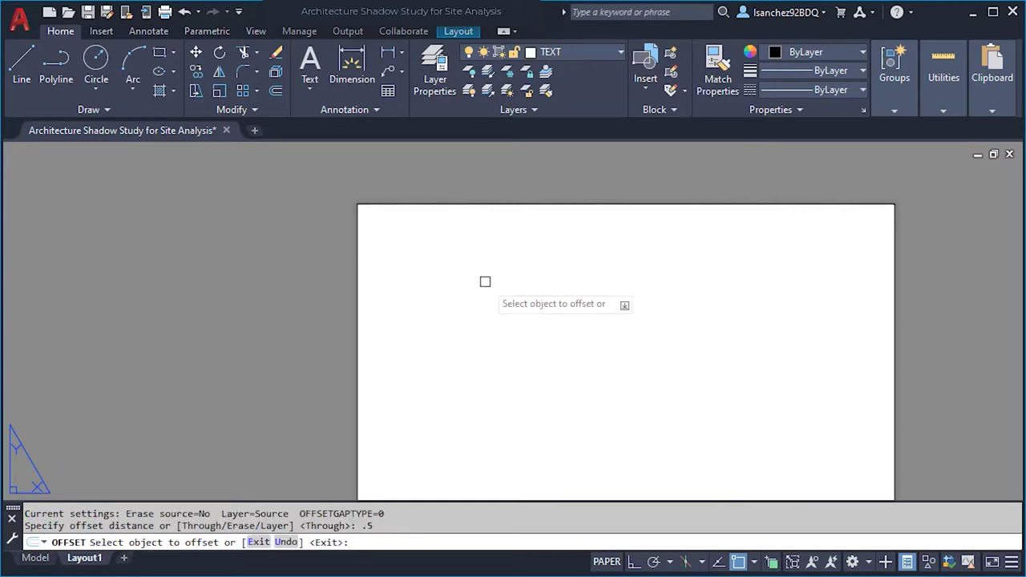
click(421, 204)
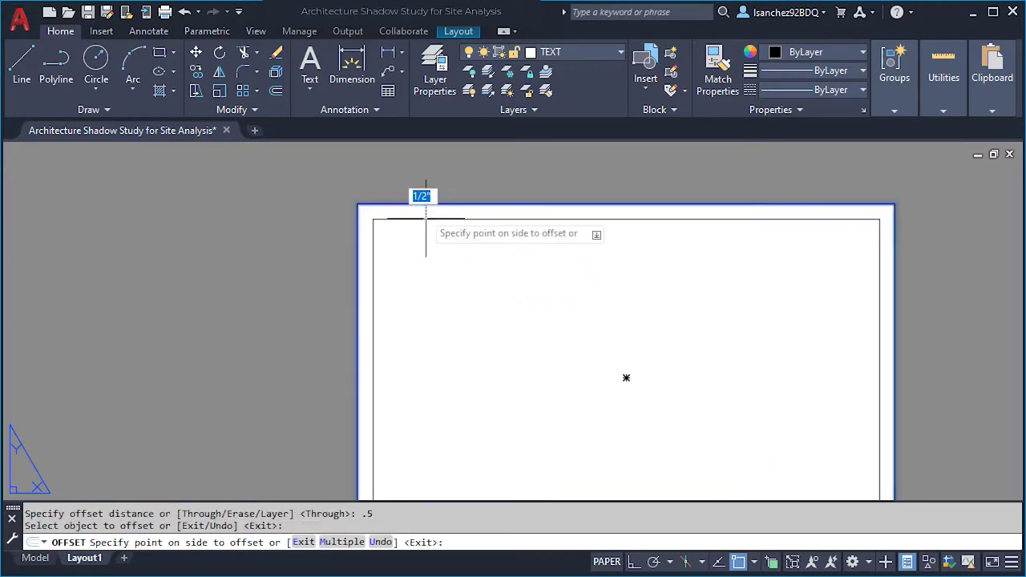
click(444, 258)
scroll(543, 240, down, 2)
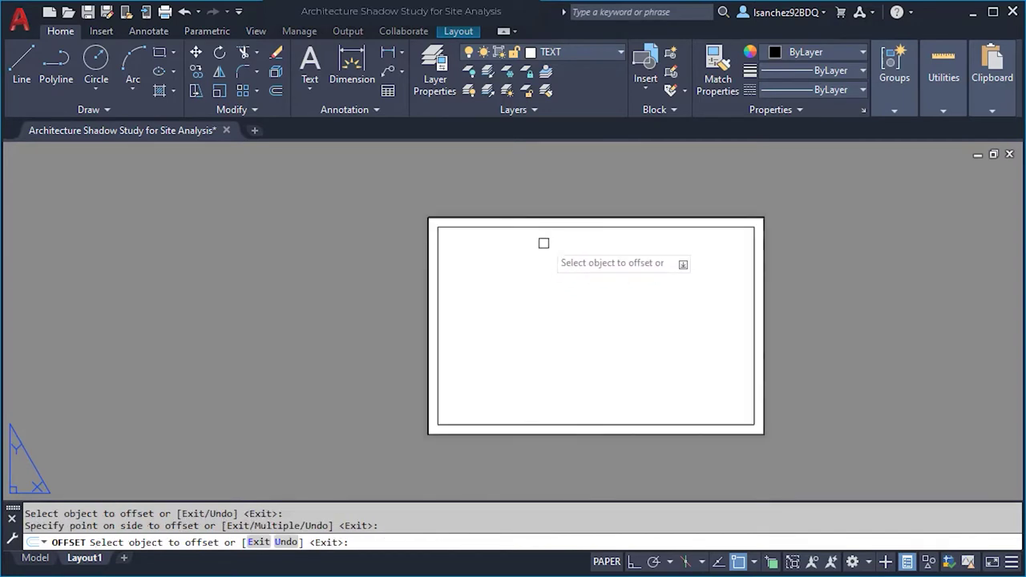
key(Return)
scroll(537, 265, up, 1)
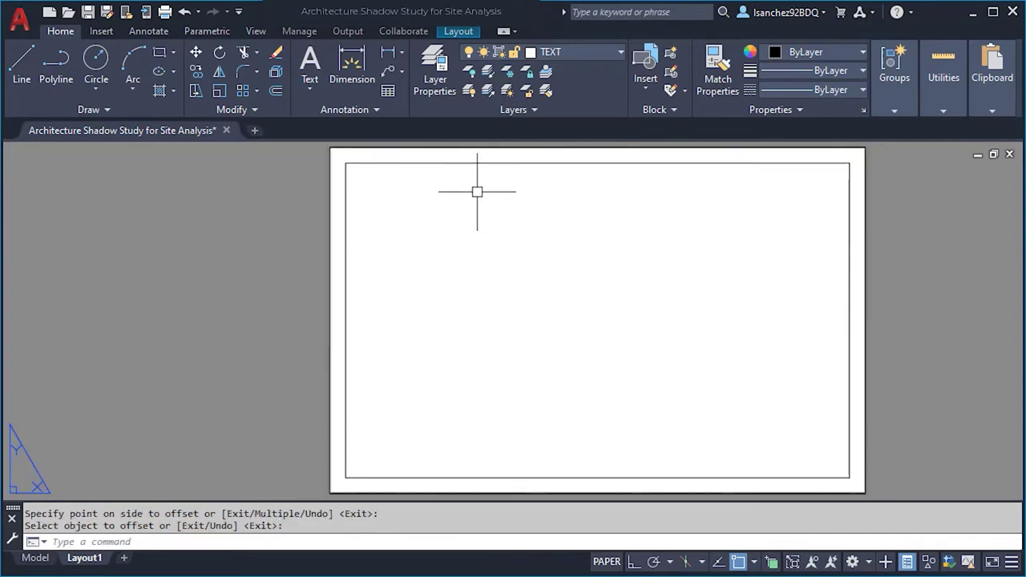
key(Escape)
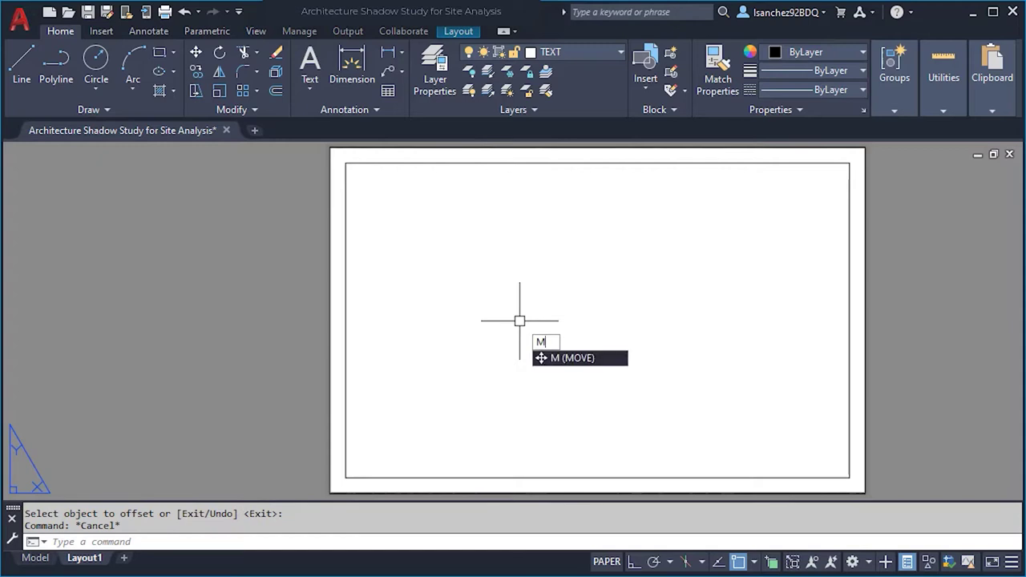
Create a layout viewport with MVIEW spanning the inner border from its upper-left corner to its lower-right corner.
key(Return)
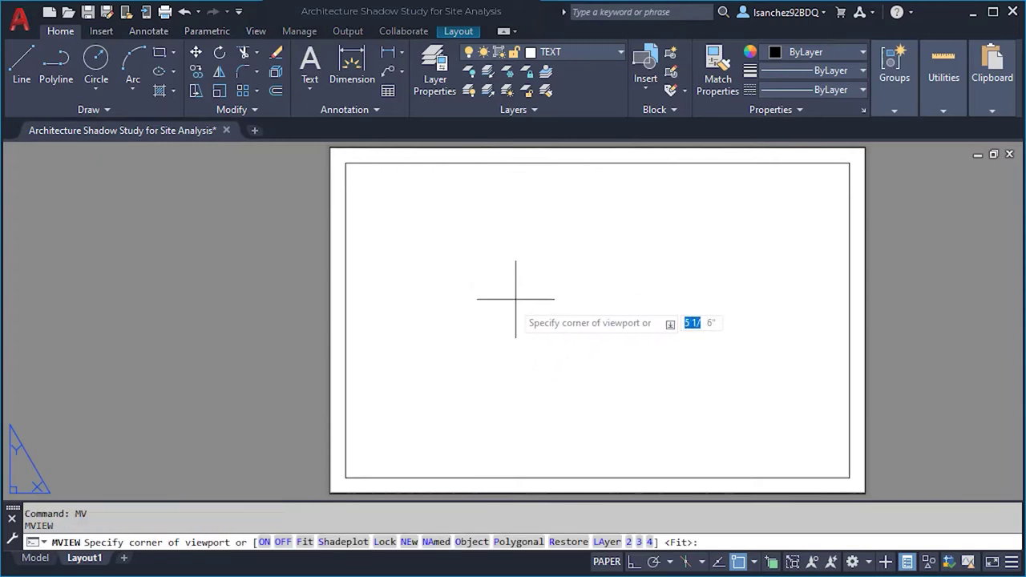
click(346, 163)
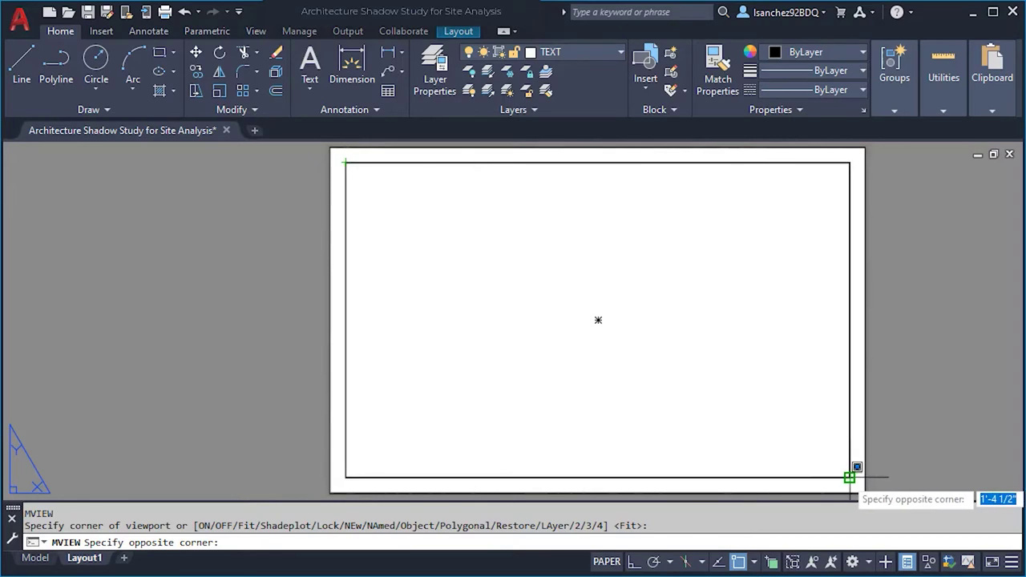
click(850, 478)
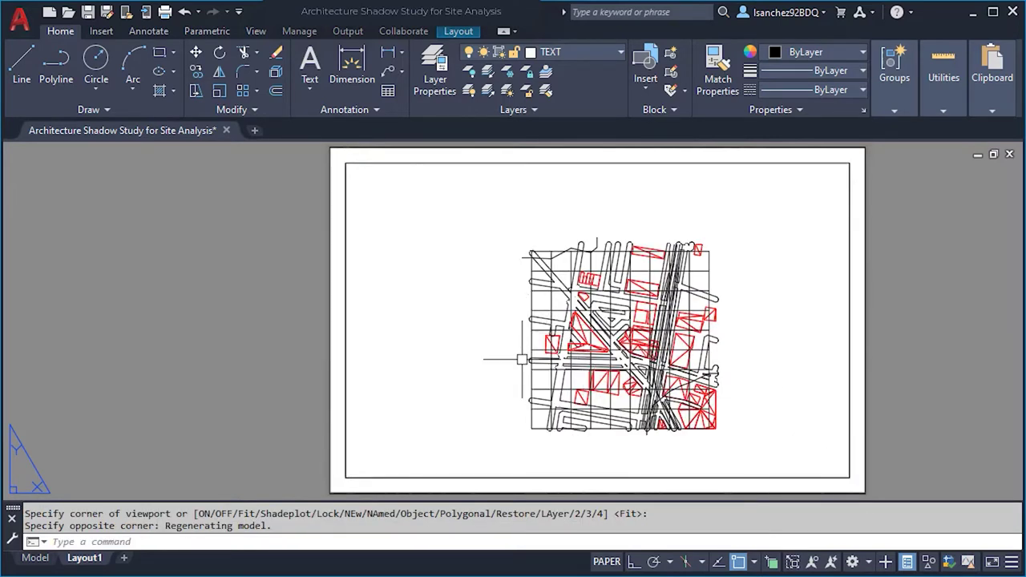
Pan the view inside the Layout1 viewport to an empty area beside the site plan and check that area in model space.
double_click(745, 350)
mouse_move(749, 350)
middle_down()
mouse_move(793, 363)
mouse_move(463, 360)
mouse_move(389, 339)
middle_up()
double_click(908, 285)
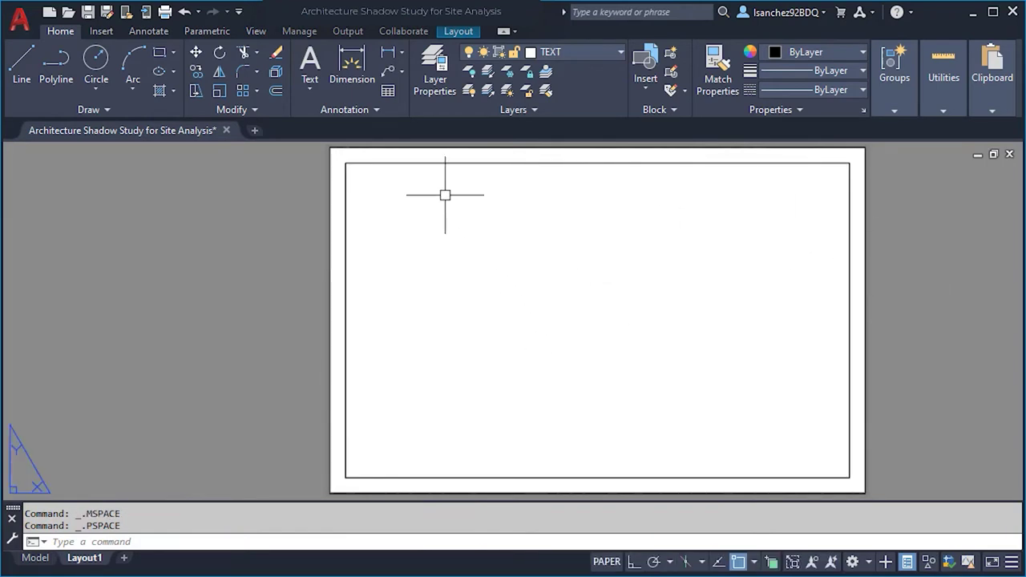
click(36, 559)
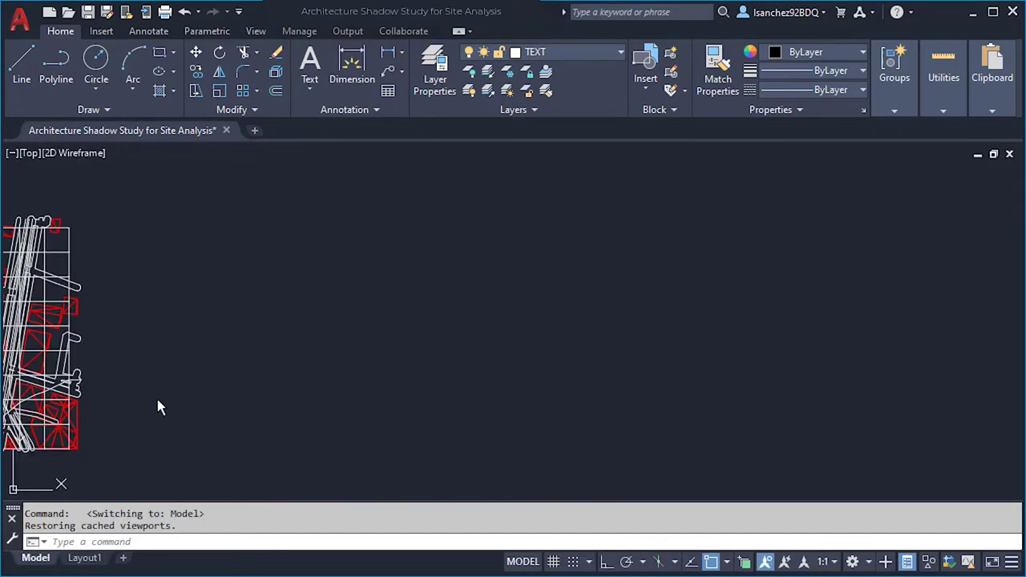
click(179, 343)
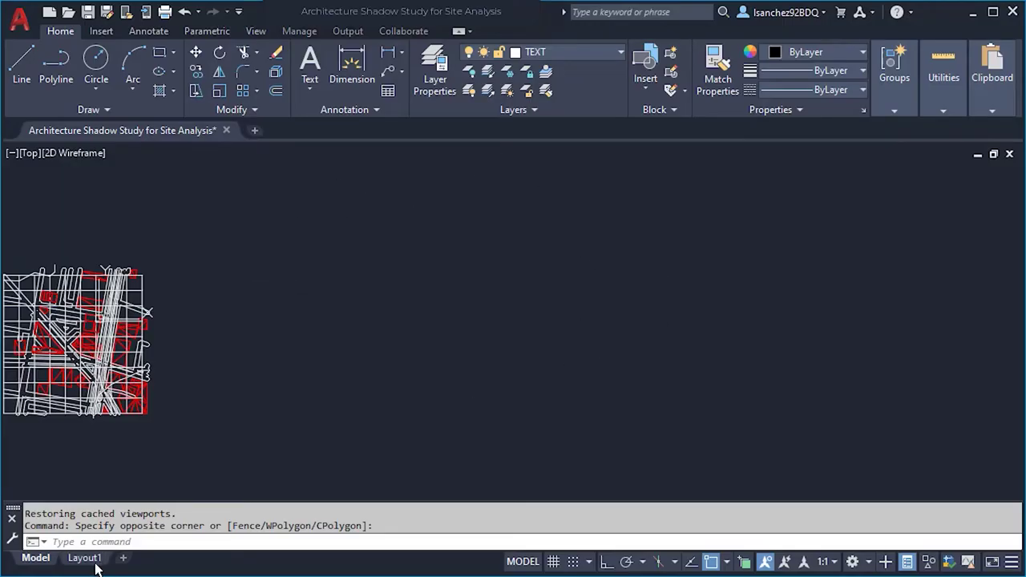
Transfer the inner border polyline from Layout1's paper space into model space through the viewport with CHSPACE.
click(86, 558)
key(Escape)
key(Escape)
click(347, 239)
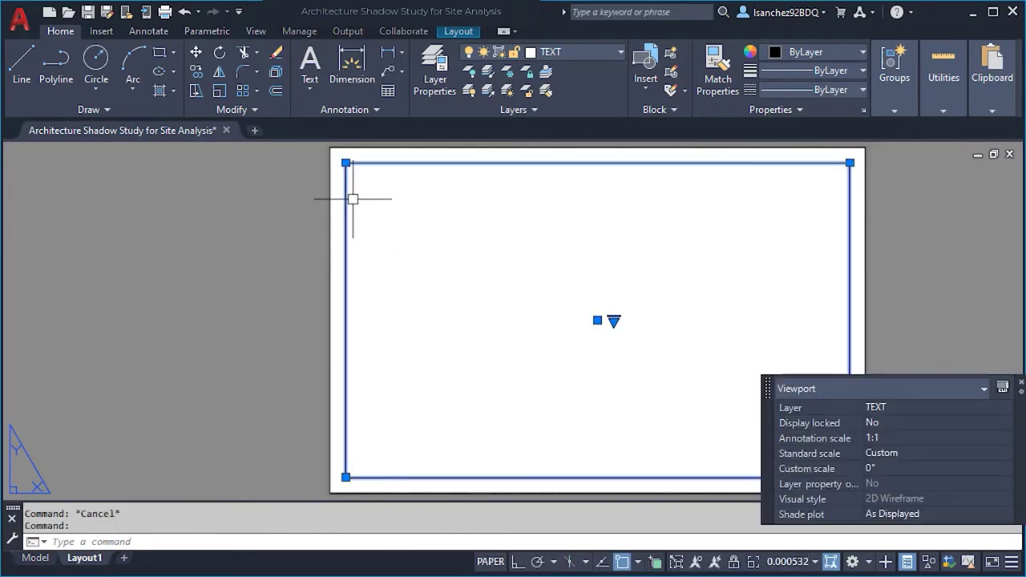
click(364, 204)
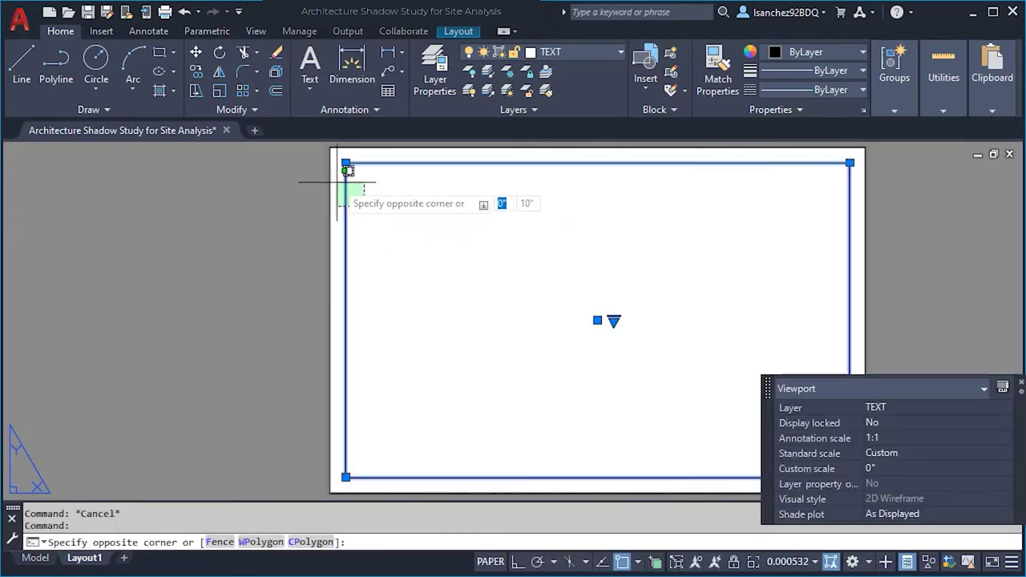
click(340, 183)
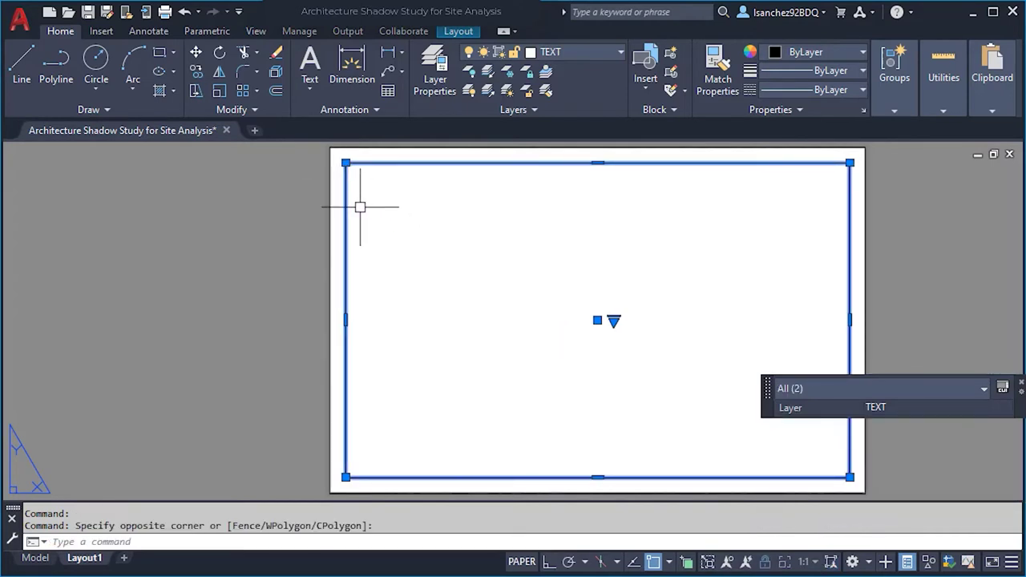
shift+click(348, 190)
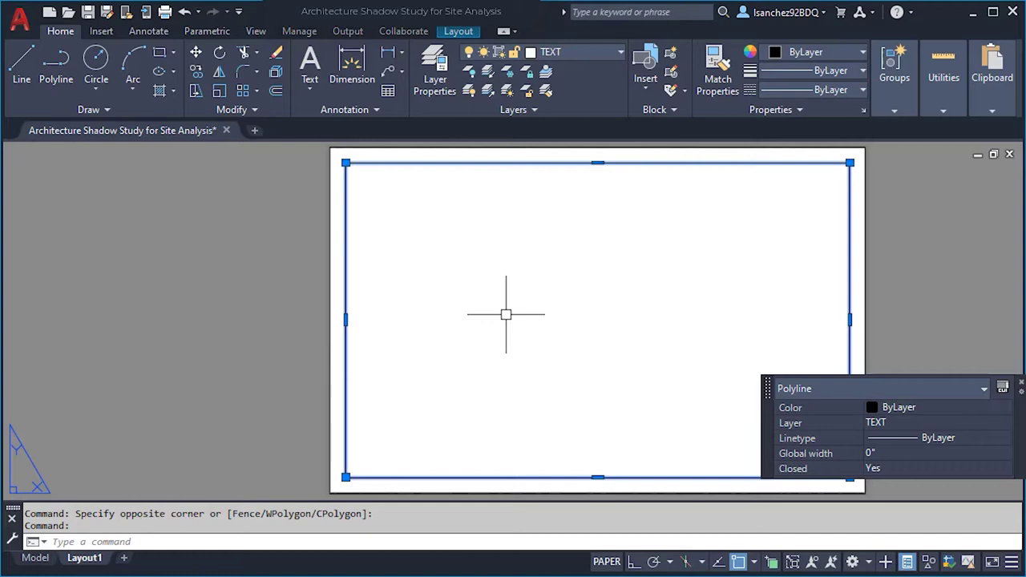
text(S)
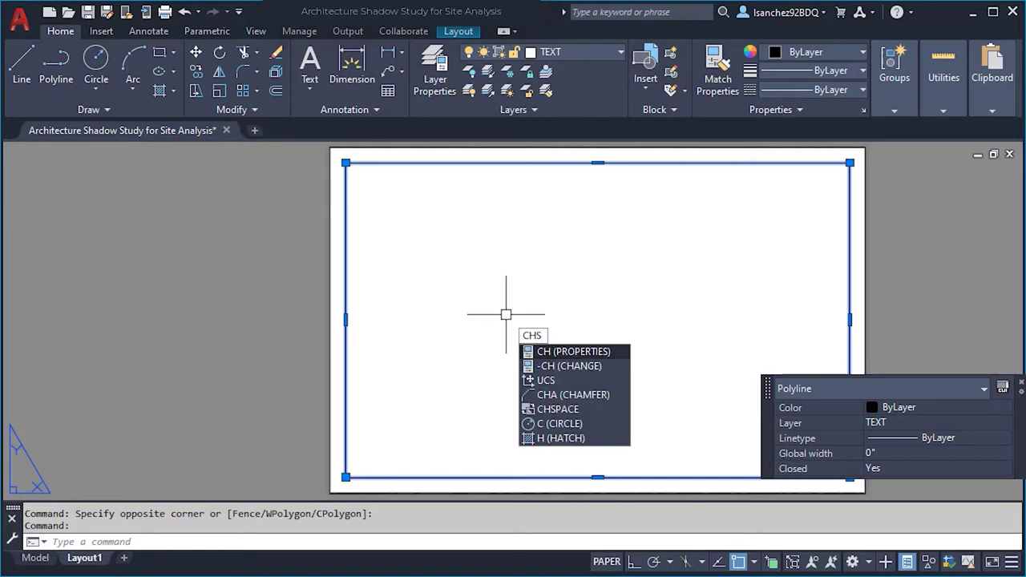
text(P)
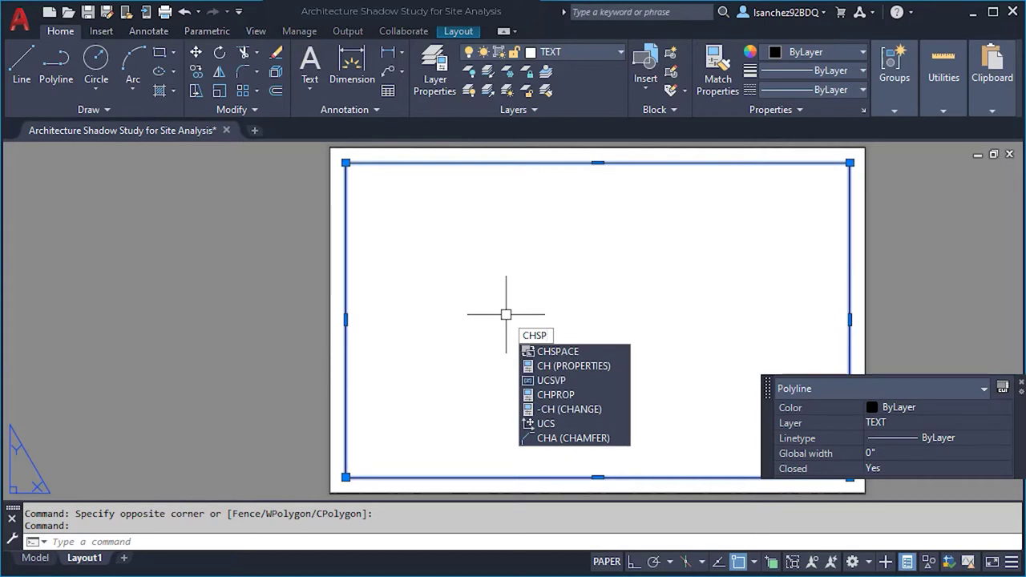
click(559, 353)
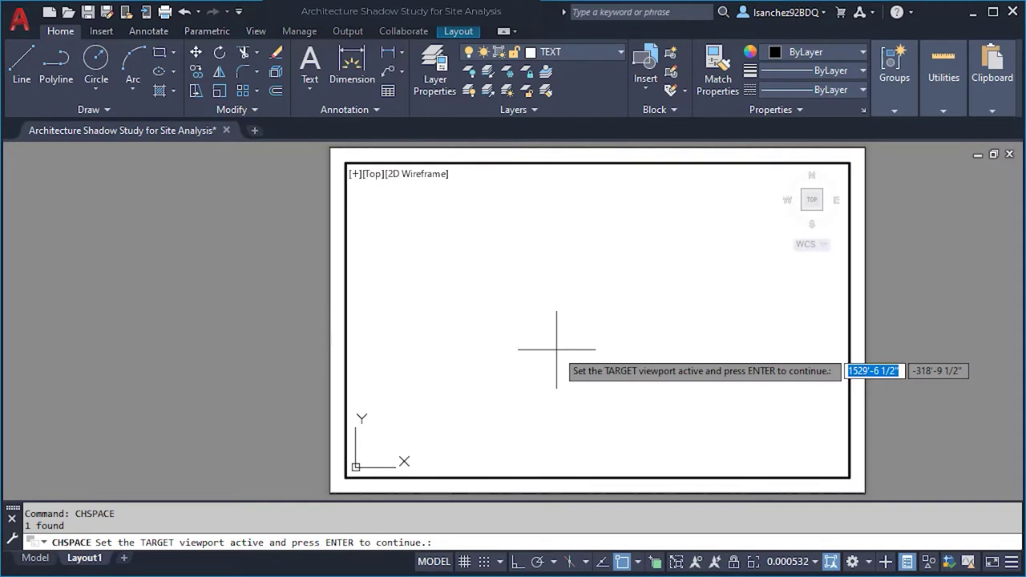
key(Return)
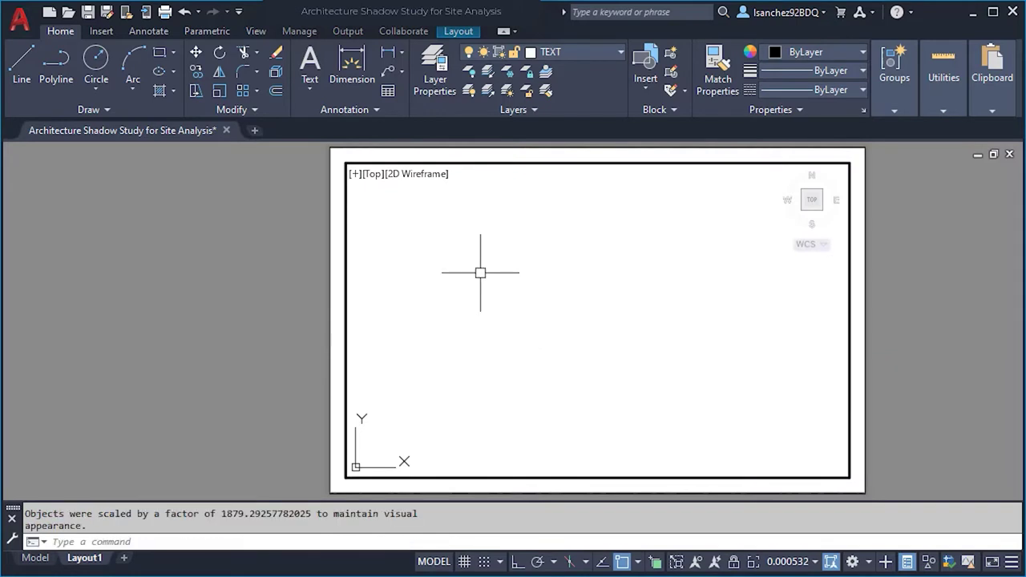
Insert JUNE 21 9AM.png as an image inside the transferred rectangle in model space at scale 1 and rotation 0.
click(36, 559)
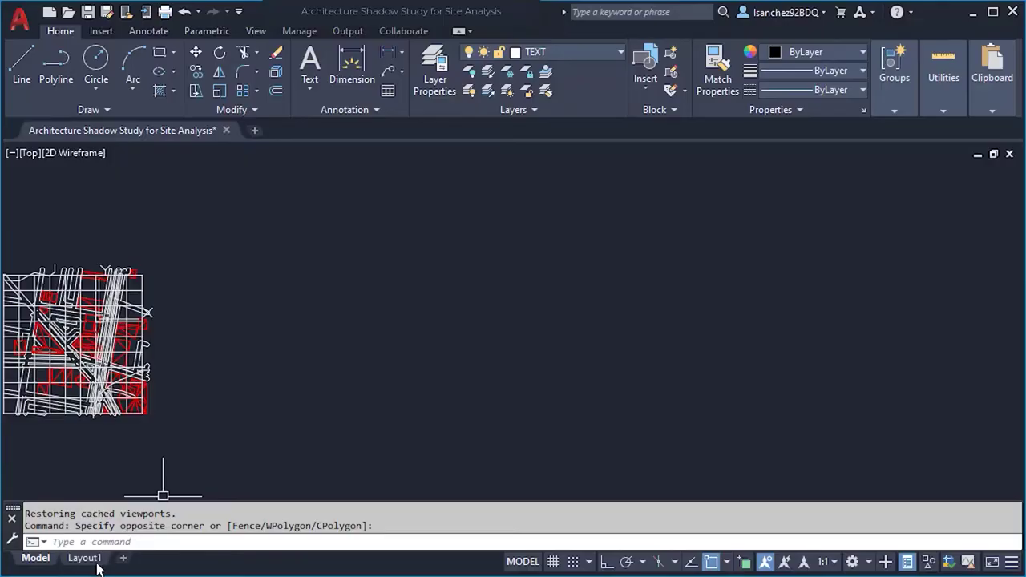
click(85, 558)
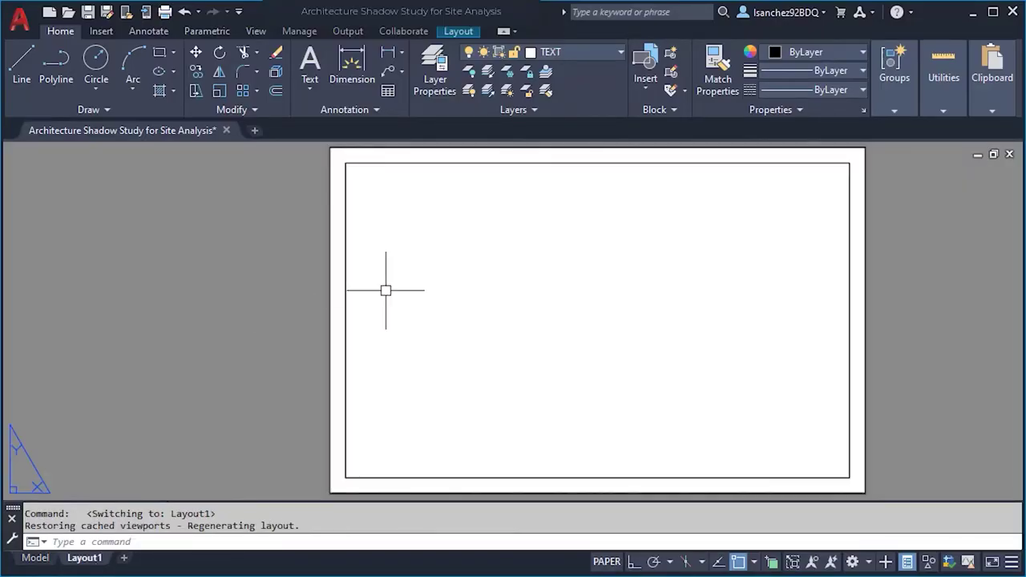
click(28, 558)
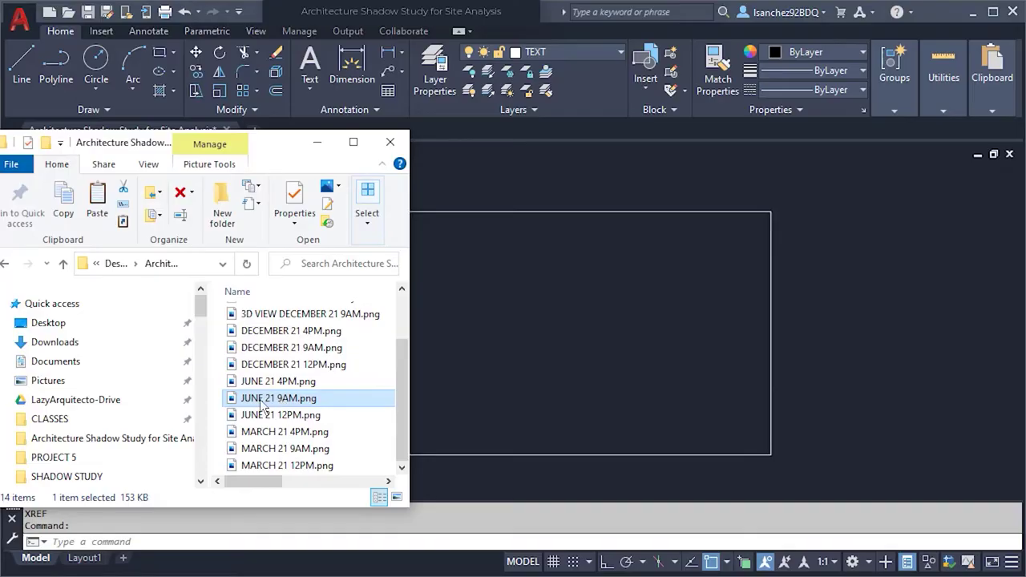
drag(262, 406, 447, 388)
drag(473, 315, 472, 312)
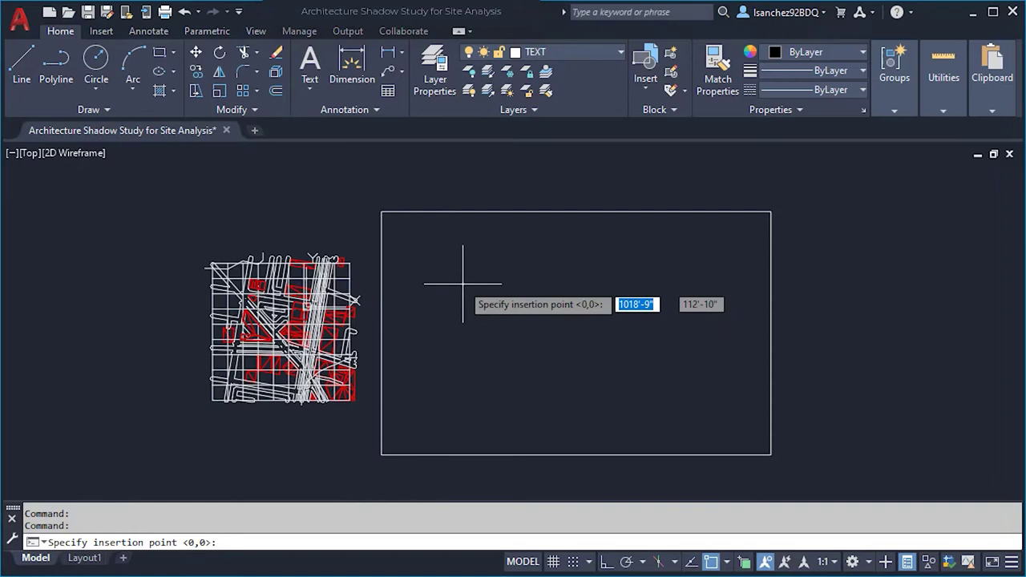
click(409, 277)
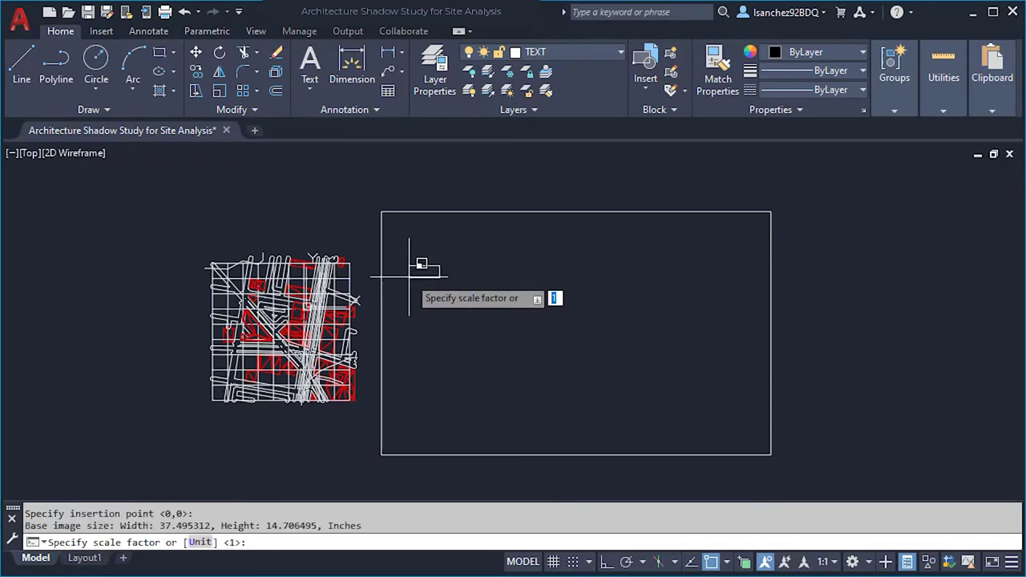
key(Return)
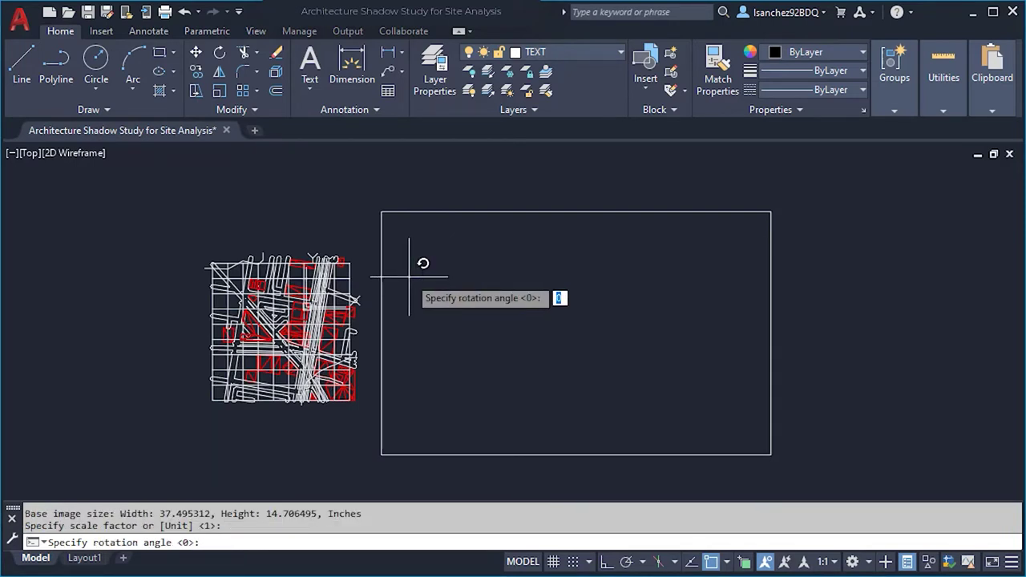
key(Return)
scroll(409, 276, up, 10)
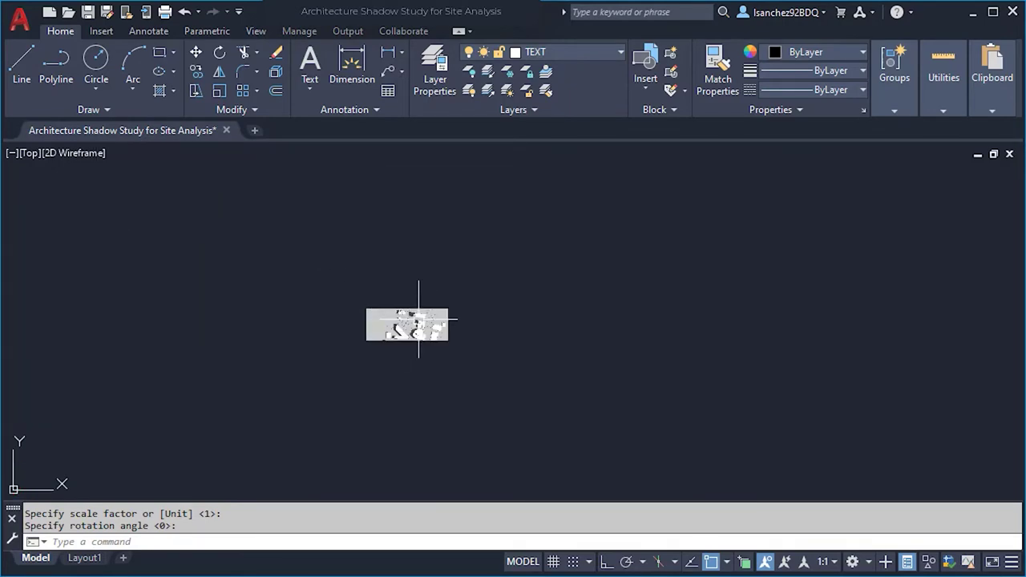
scroll(398, 327, up, 6)
scroll(396, 324, up, 2)
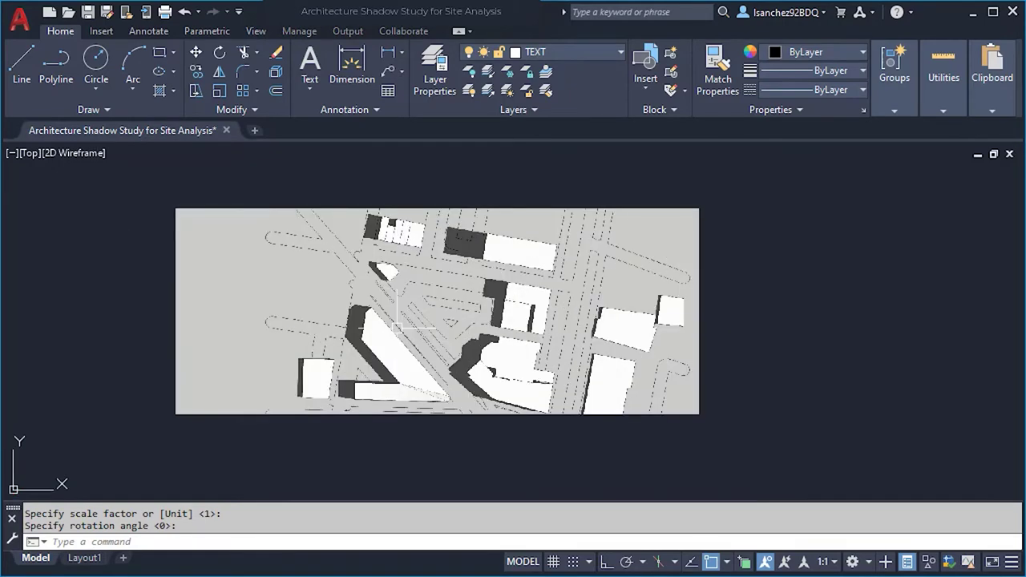
scroll(486, 330, up, 3)
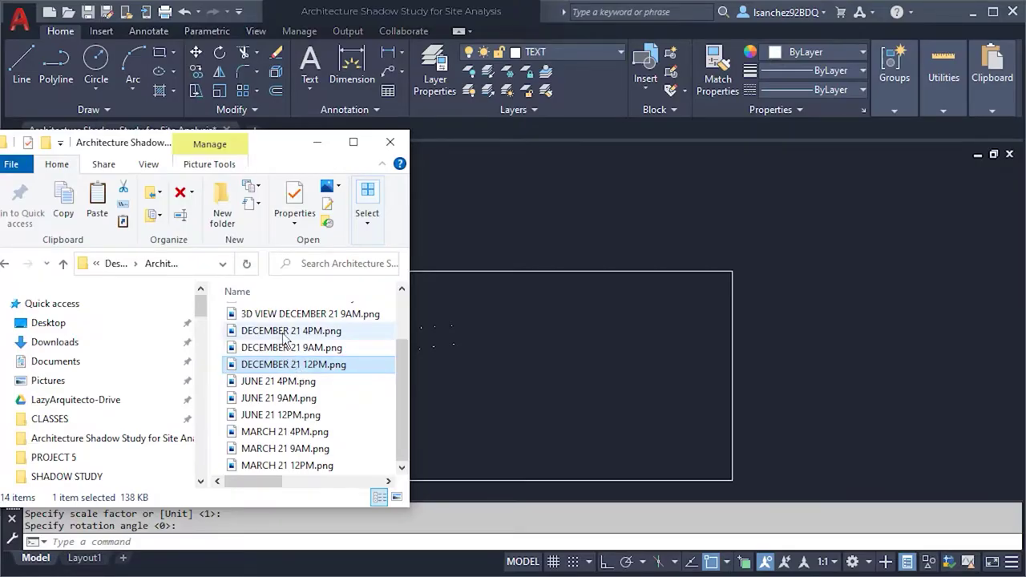
Insert the remaining DECEMBER 21, JUNE 21 and MARCH 21 shadow images in rows inside the rectangle at scale 1 and rotation 0.
shift+click(286, 334)
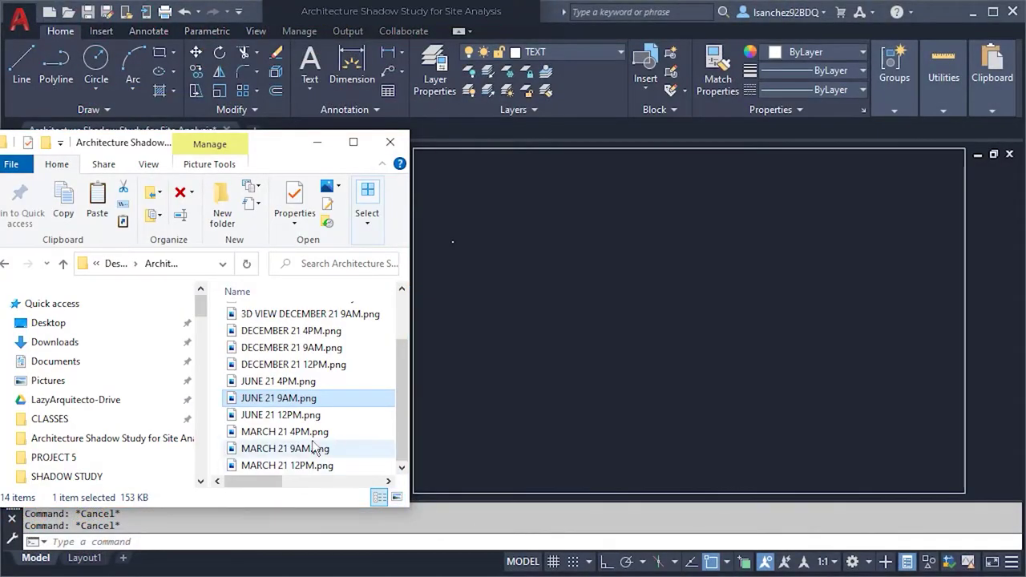
drag(281, 414, 487, 227)
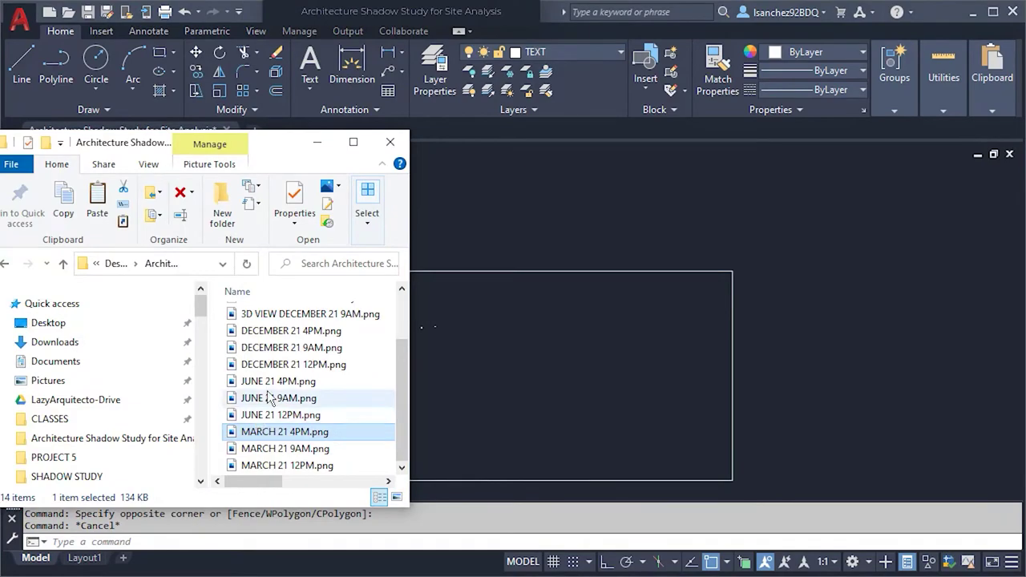
drag(248, 396, 452, 325)
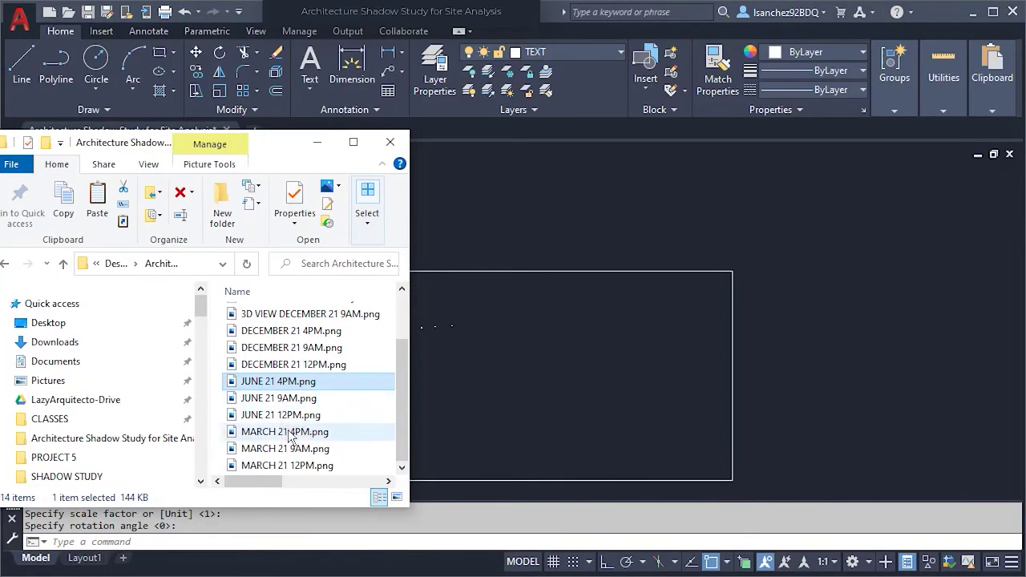
click(281, 452)
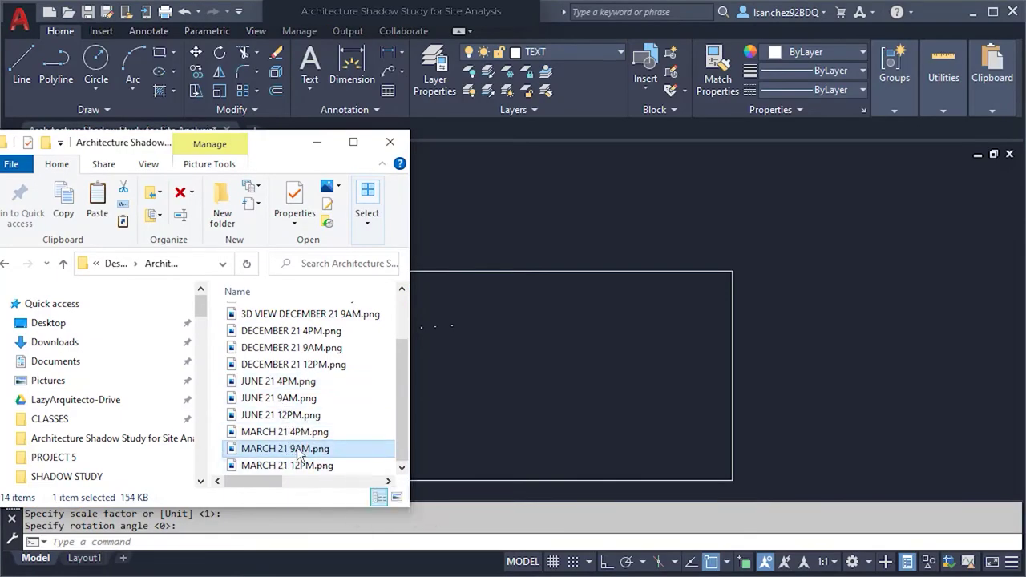
drag(298, 456, 425, 344)
click(424, 346)
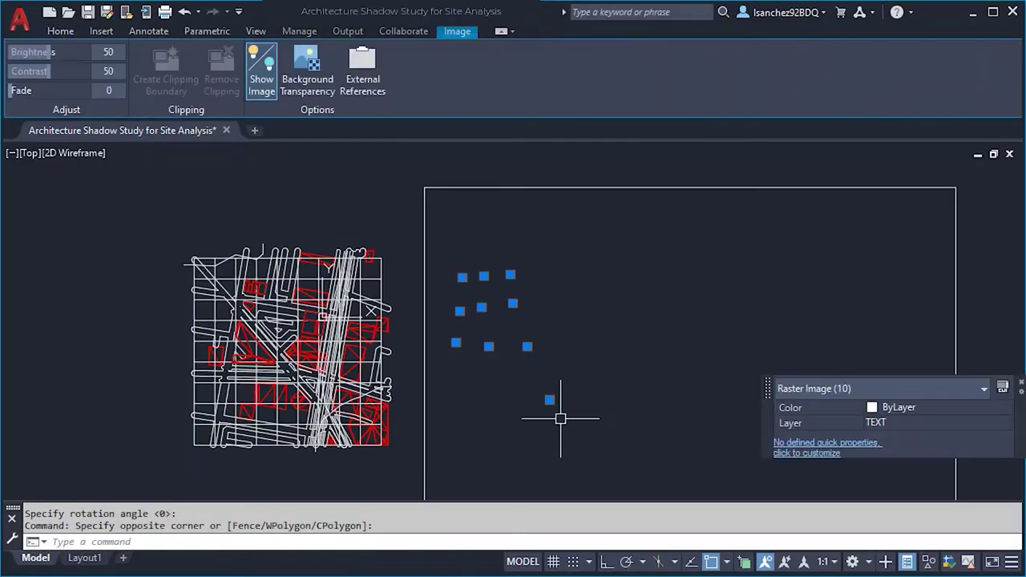
Move all ten raster images together from the upper-left corner of one image to the rectangle's upper-left corner.
key(Return)
scroll(451, 348, up, 10)
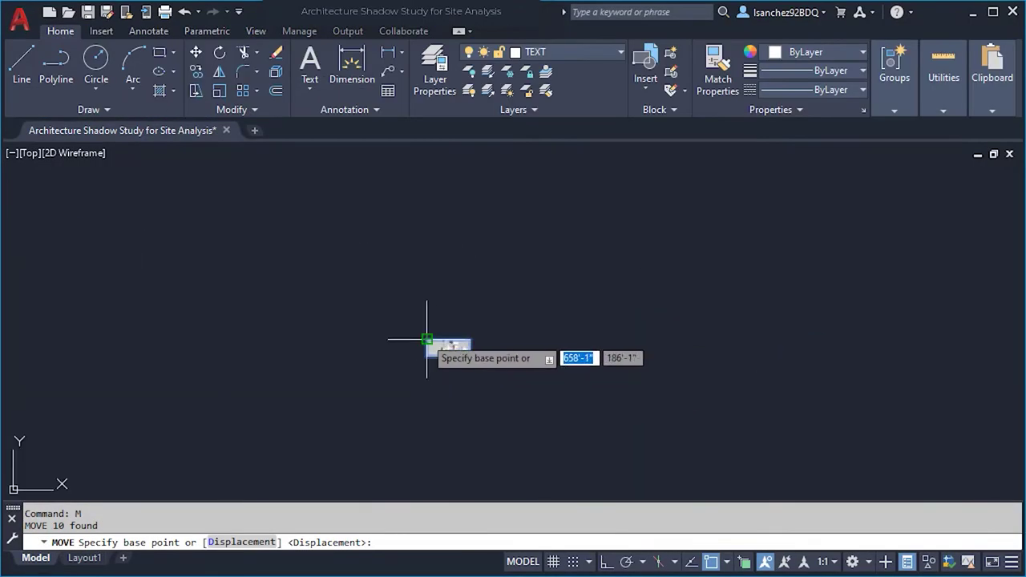
click(427, 339)
scroll(427, 339, down, 5)
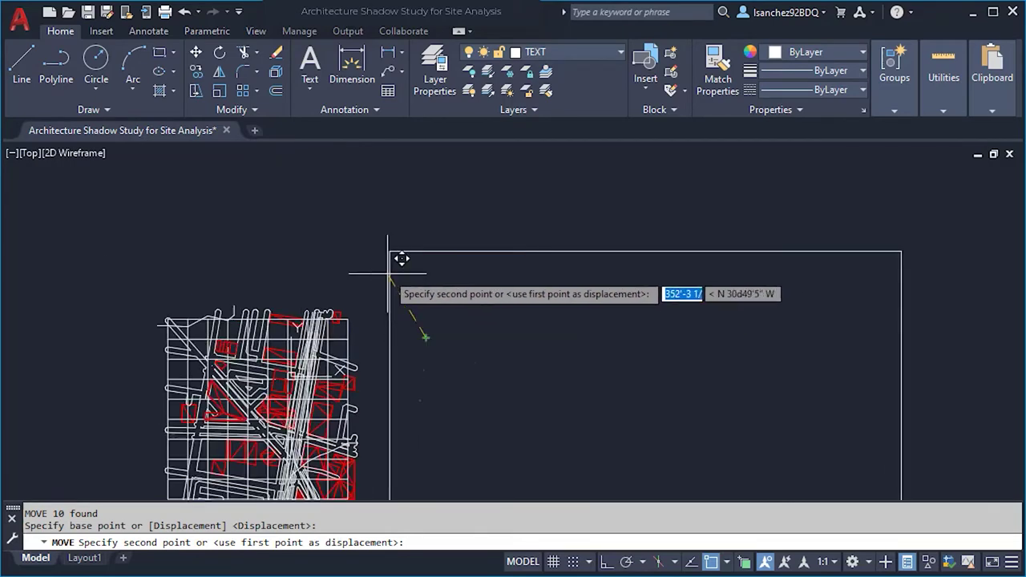
click(390, 248)
scroll(394, 248, up, 3)
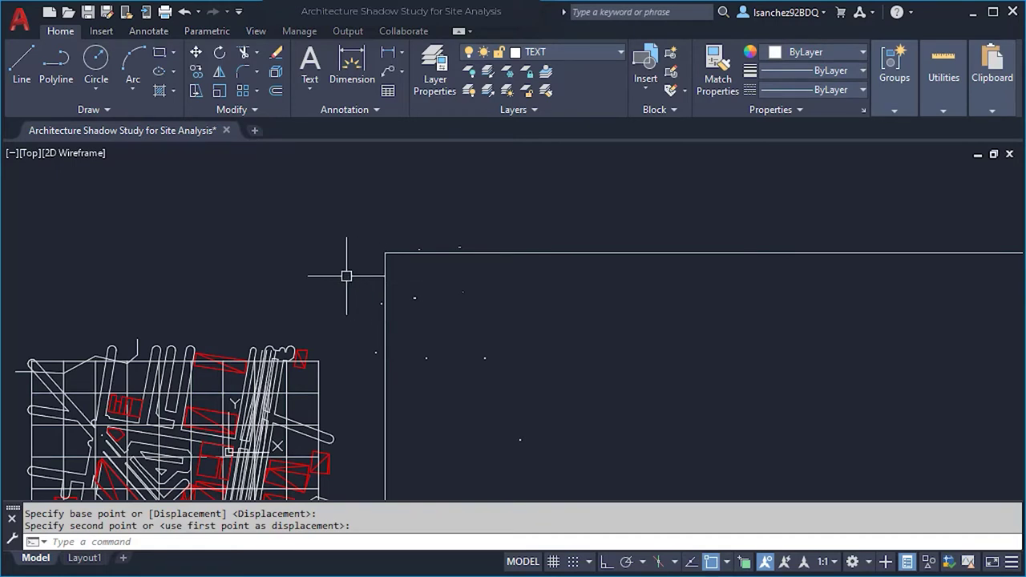
scroll(347, 276, down, 2)
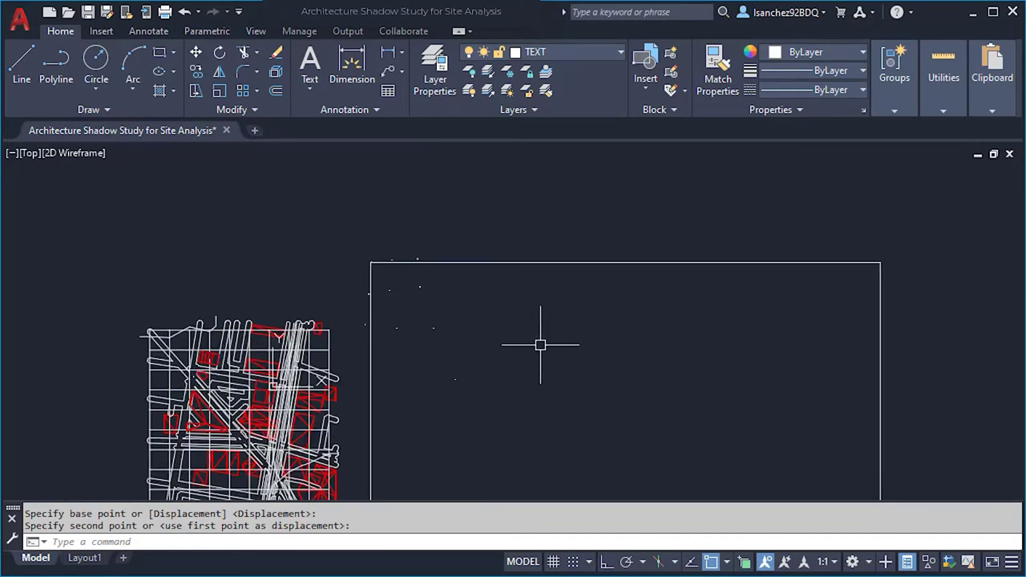
Explode the border rectangle around the images into separate lines.
click(542, 262)
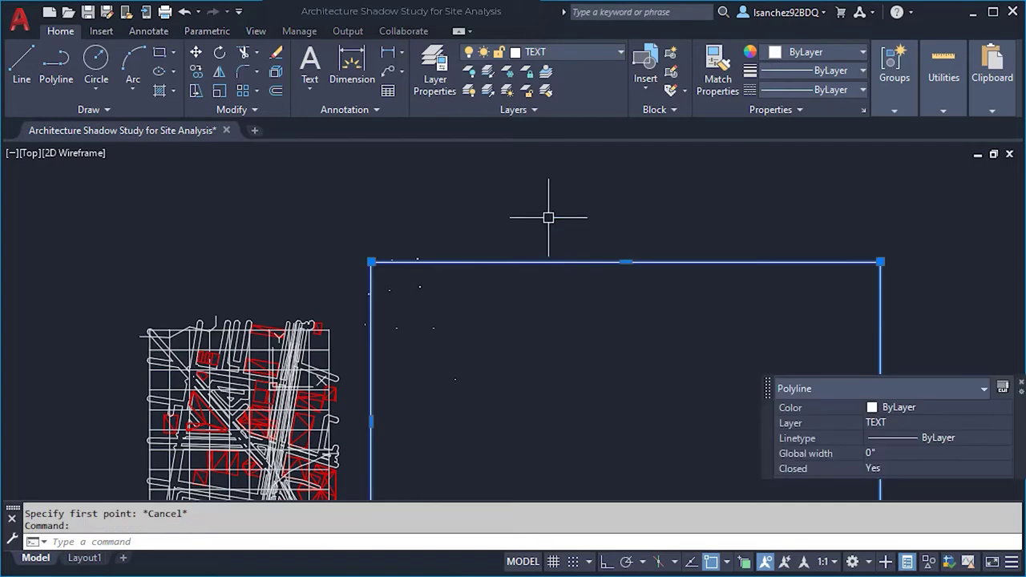
text(x)
key(Return)
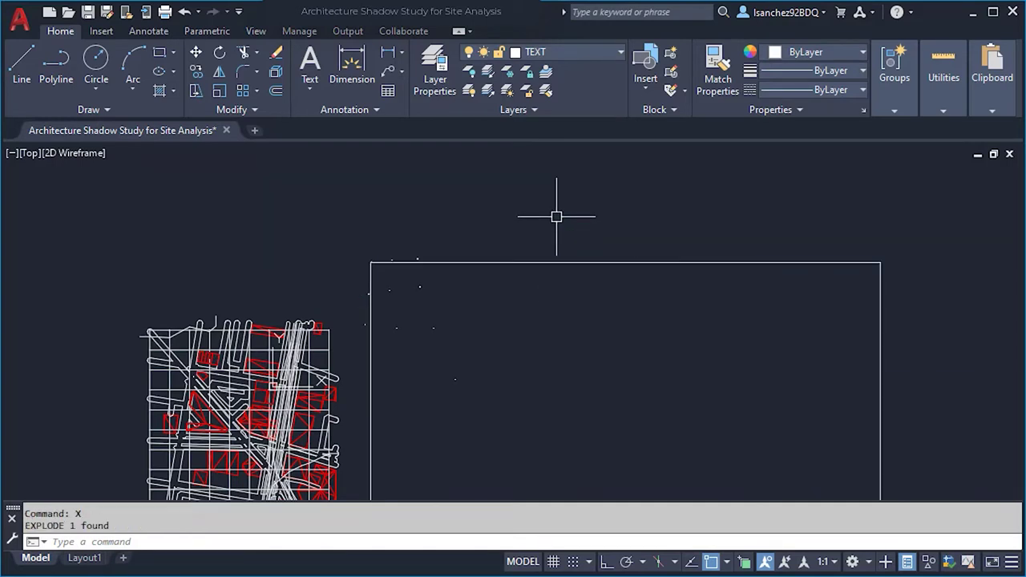
Divide the border's top line into 3 segments with DIVIDE.
click(550, 263)
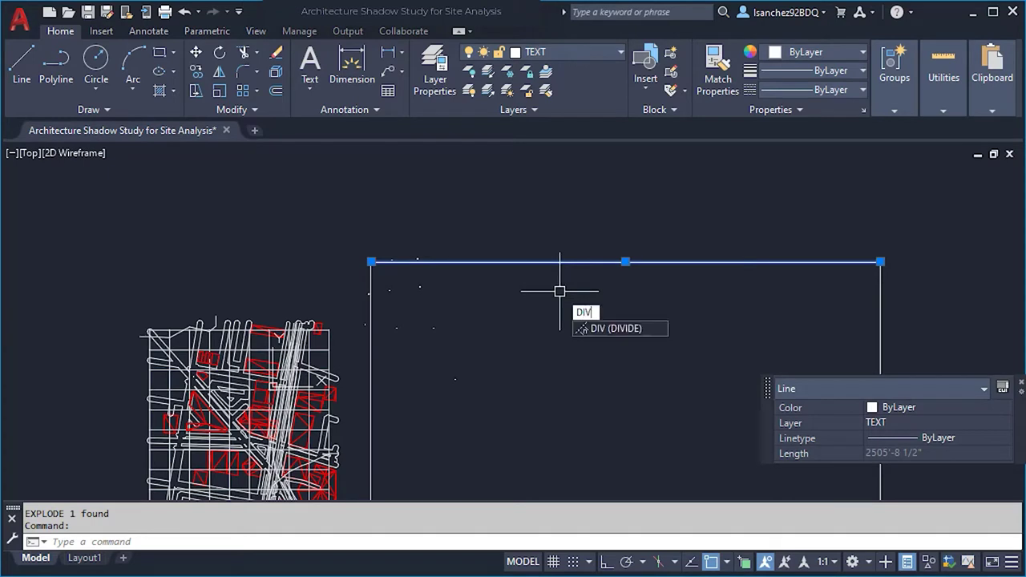
key(Return)
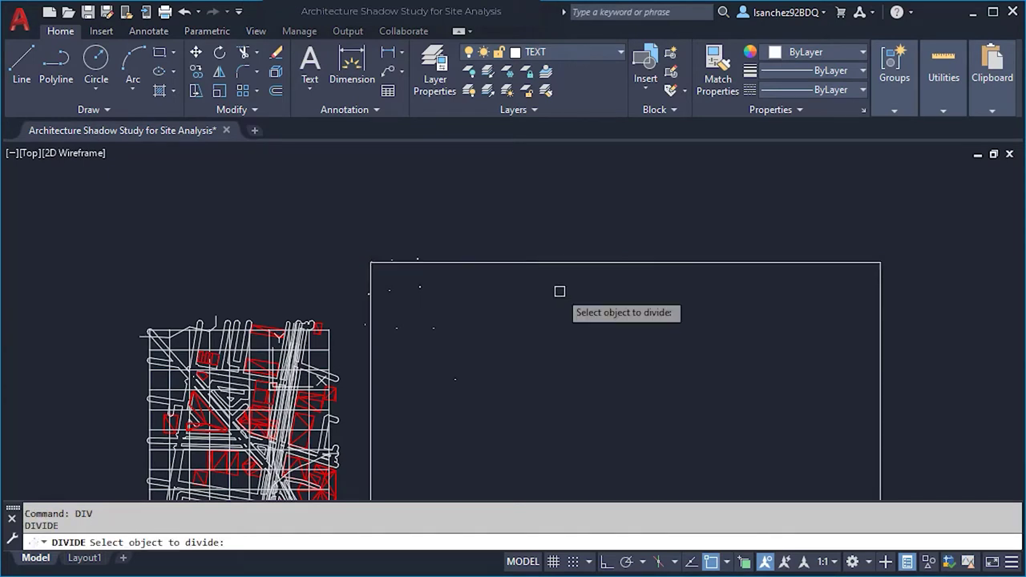
click(588, 260)
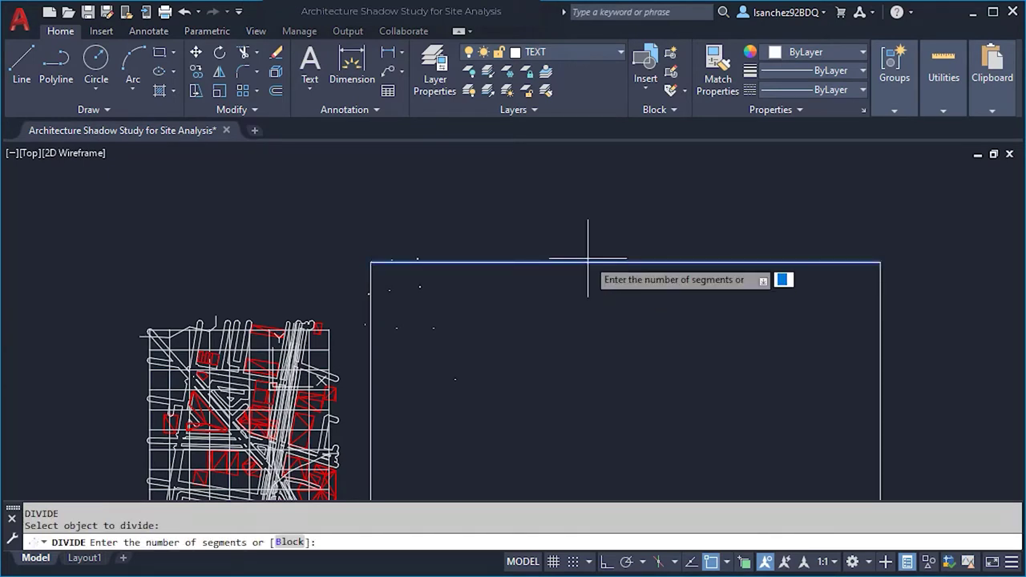
key(Return)
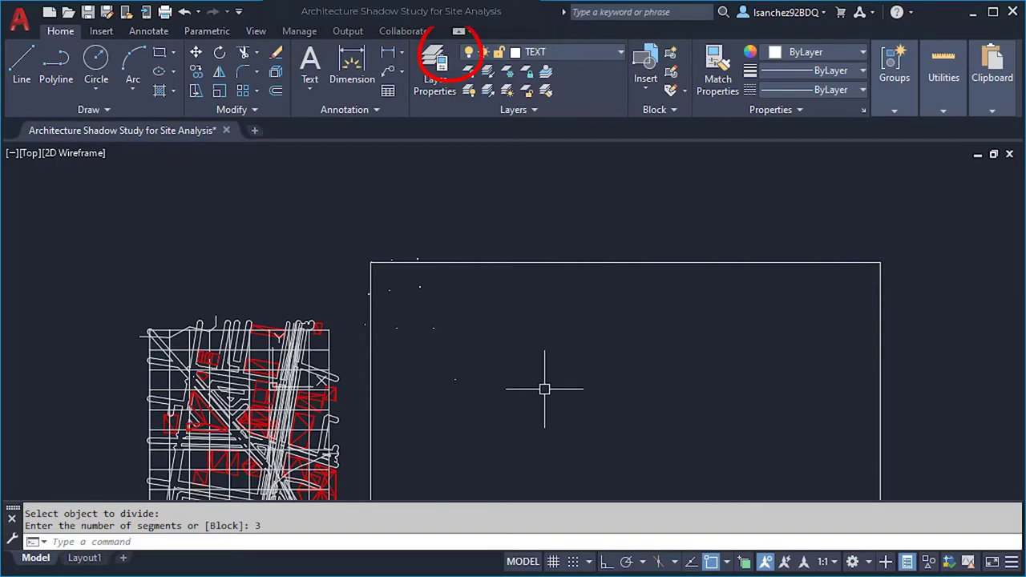
Set the point style to the plus-shaped marker at 5% size relative to the screen with DDPTYPE.
text(DDPT)
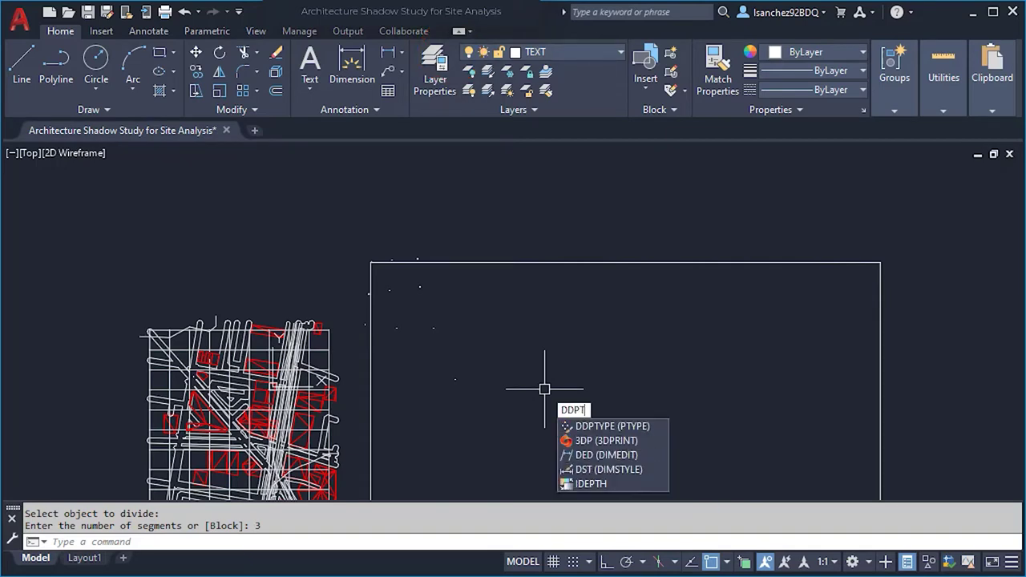
key(Return)
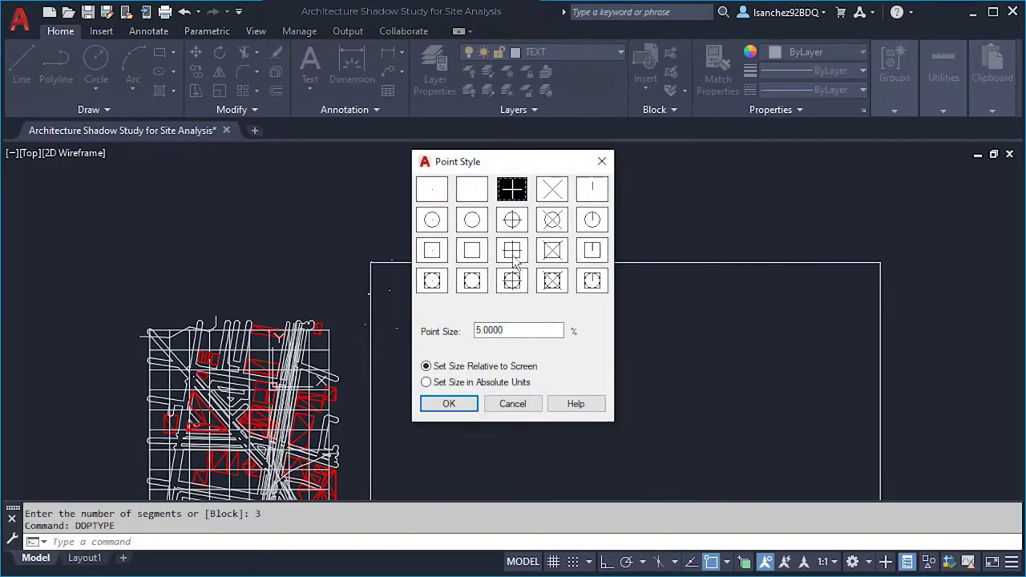
click(467, 405)
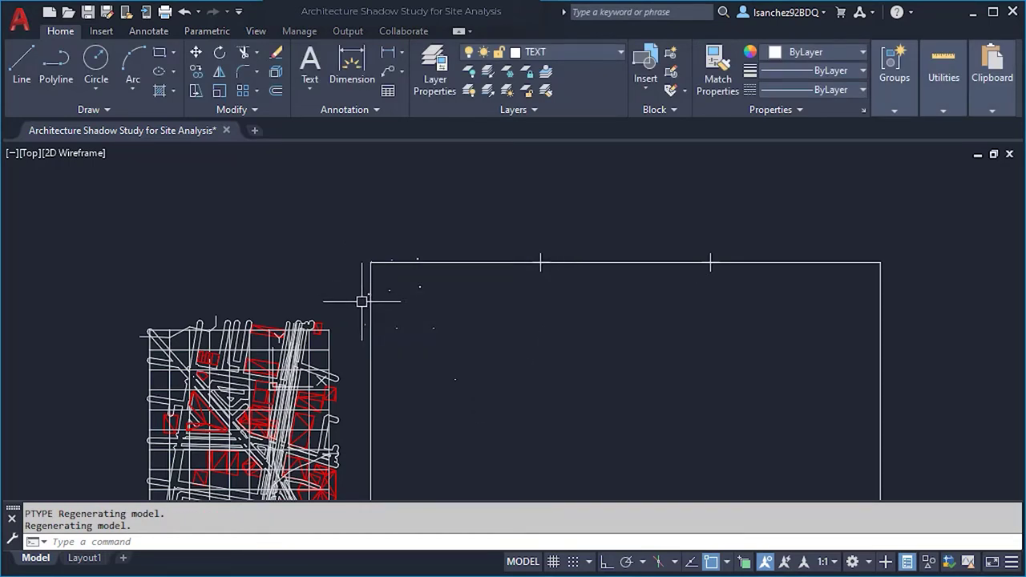
Scale all ten images by reference from the border's upper-left corner, matching the first image's width to the first division point.
click(352, 240)
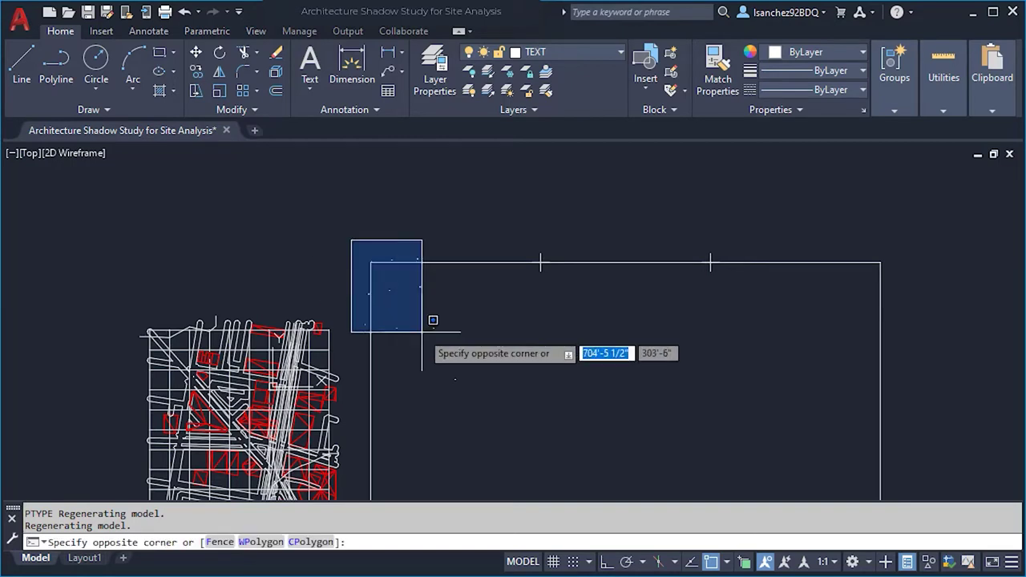
click(521, 443)
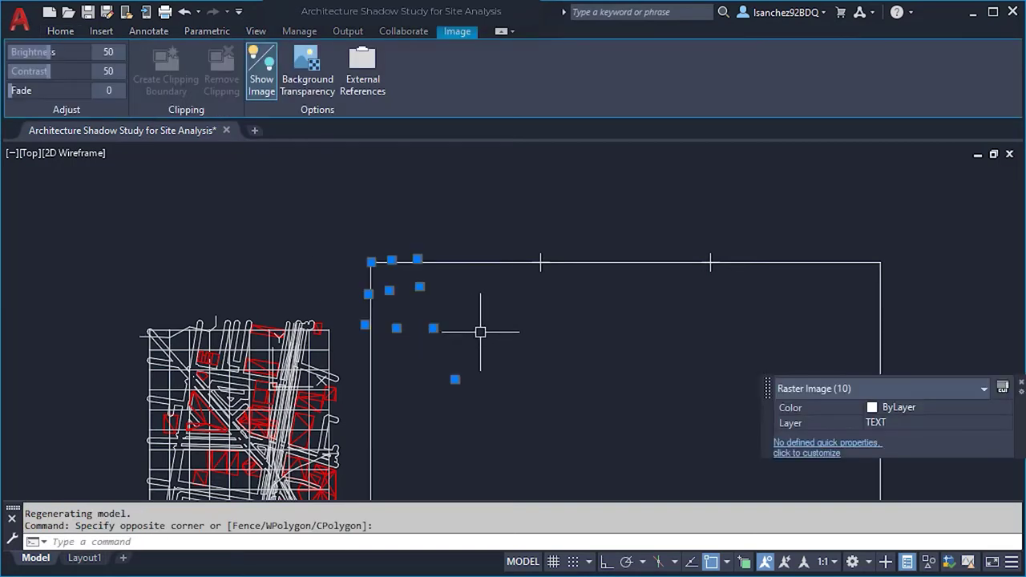
text(SC)
key(Return)
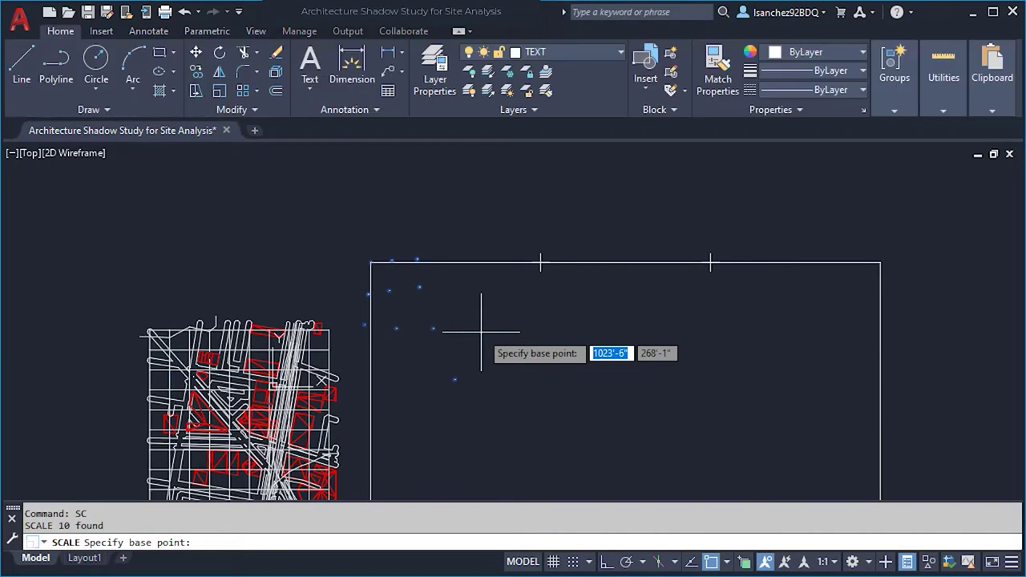
scroll(369, 254, up, 3)
scroll(370, 253, up, 2)
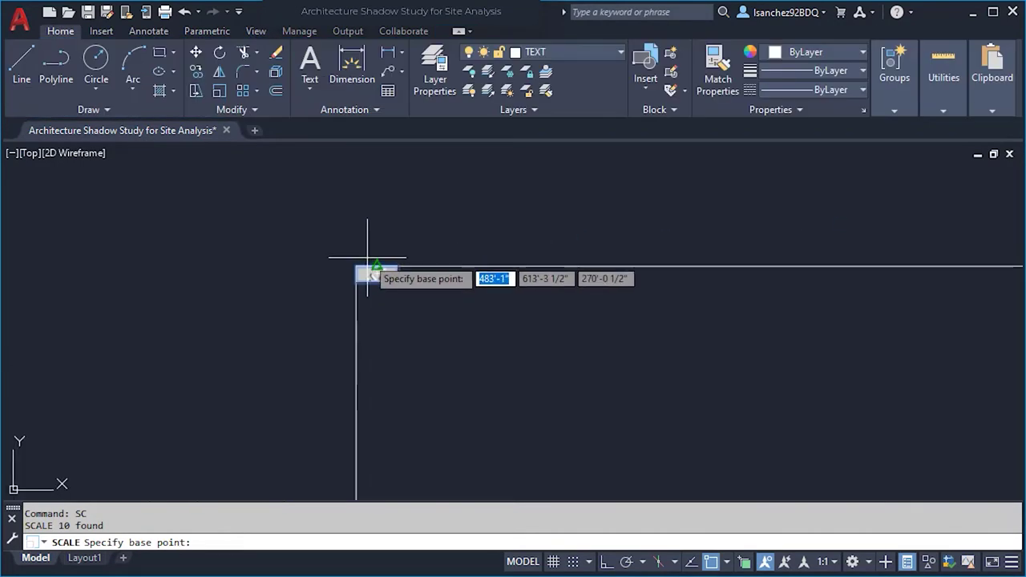
click(356, 265)
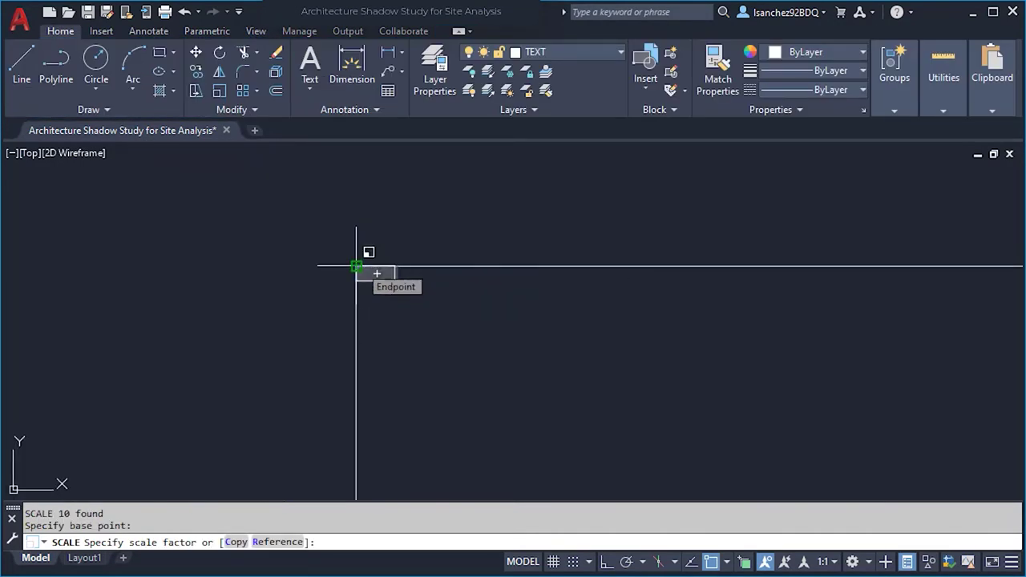
key(Return)
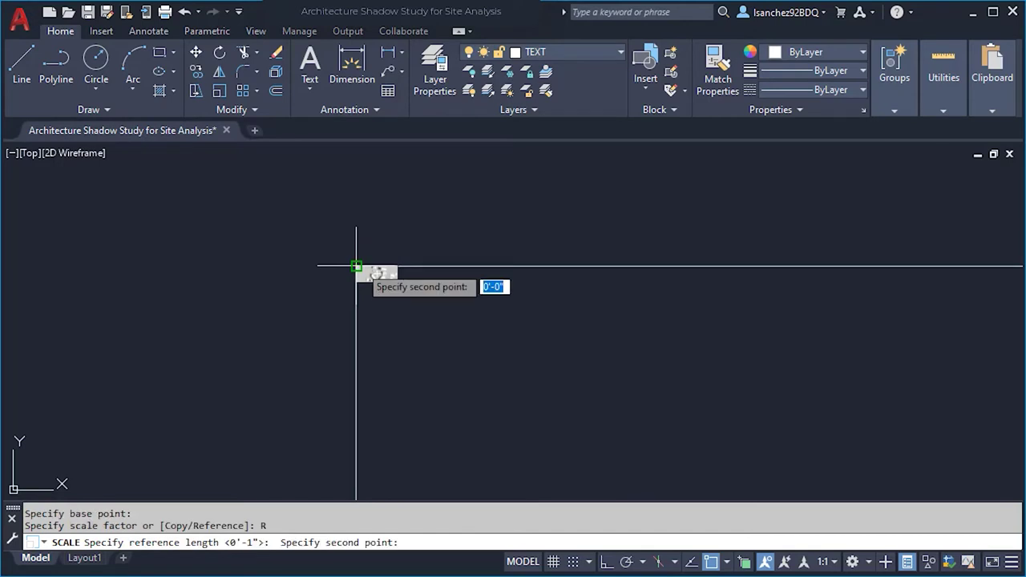
click(398, 265)
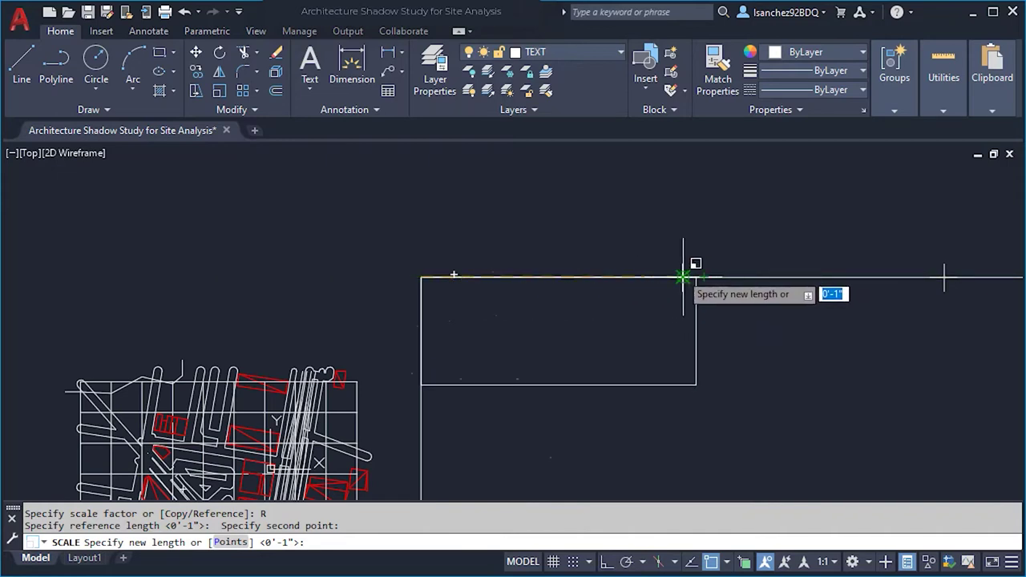
scroll(700, 276, up, 3)
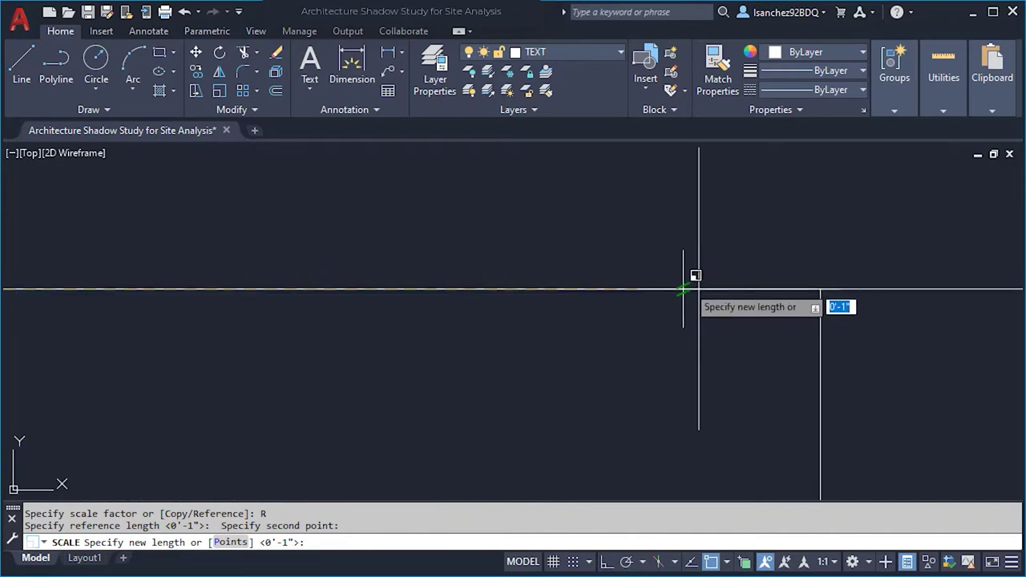
click(699, 288)
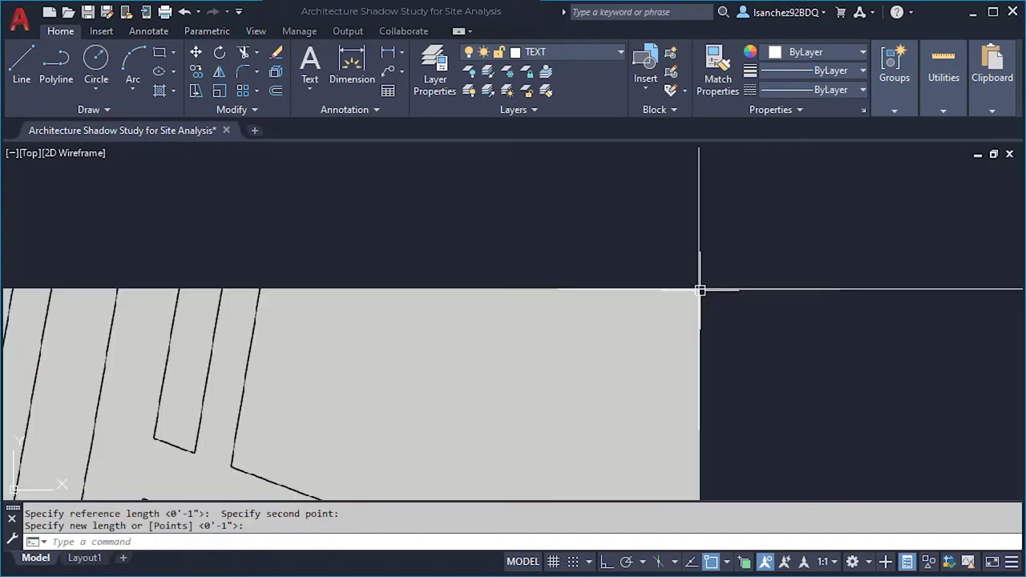
scroll(484, 220, down, 5)
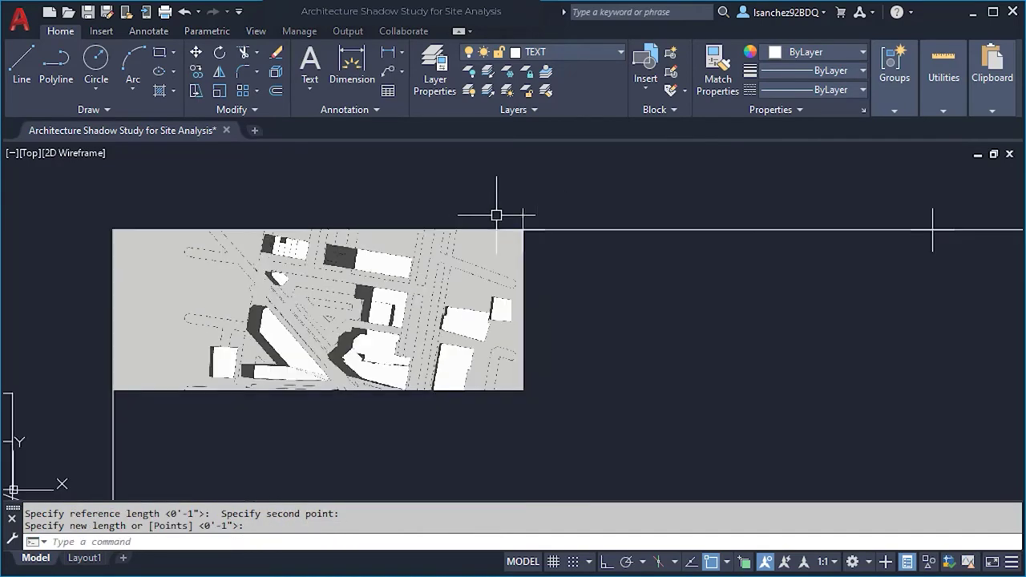
Erase the two division point markers from the border's top line.
scroll(458, 271, down, 8)
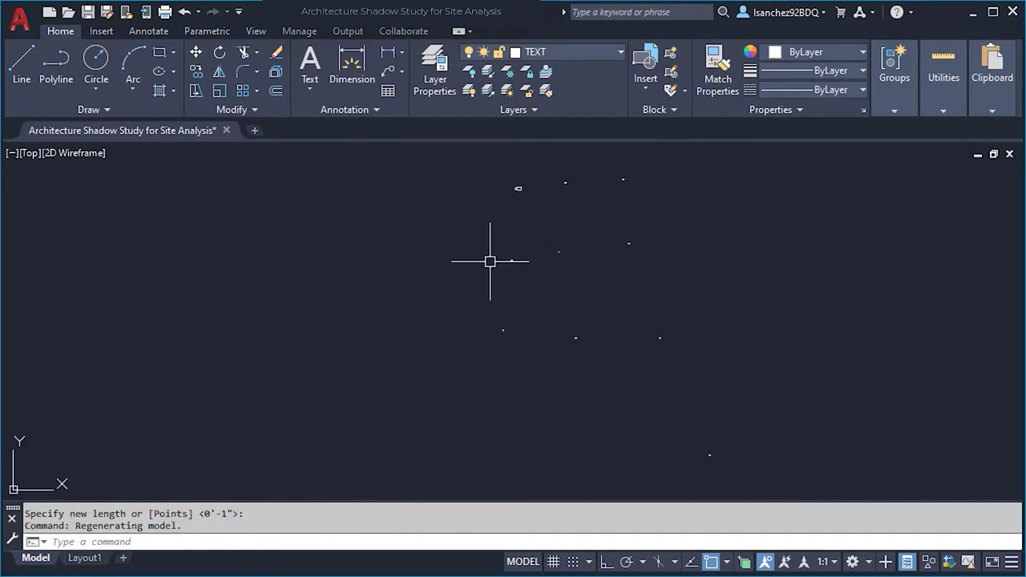
scroll(490, 261, up, 8)
click(467, 264)
click(657, 291)
key(Delete)
scroll(518, 255, down, 8)
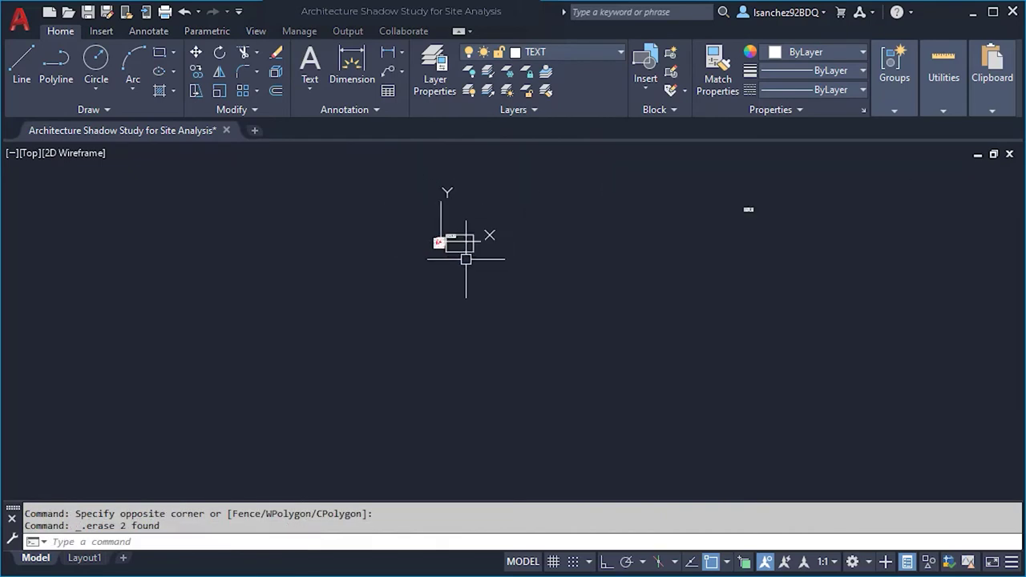
Move the remaining top-row images edge to edge beside the first image along the border's top line.
click(577, 238)
text(m)
key(Return)
click(655, 201)
scroll(321, 202, up, 4)
key(Escape)
scroll(633, 168, down, 5)
key(Return)
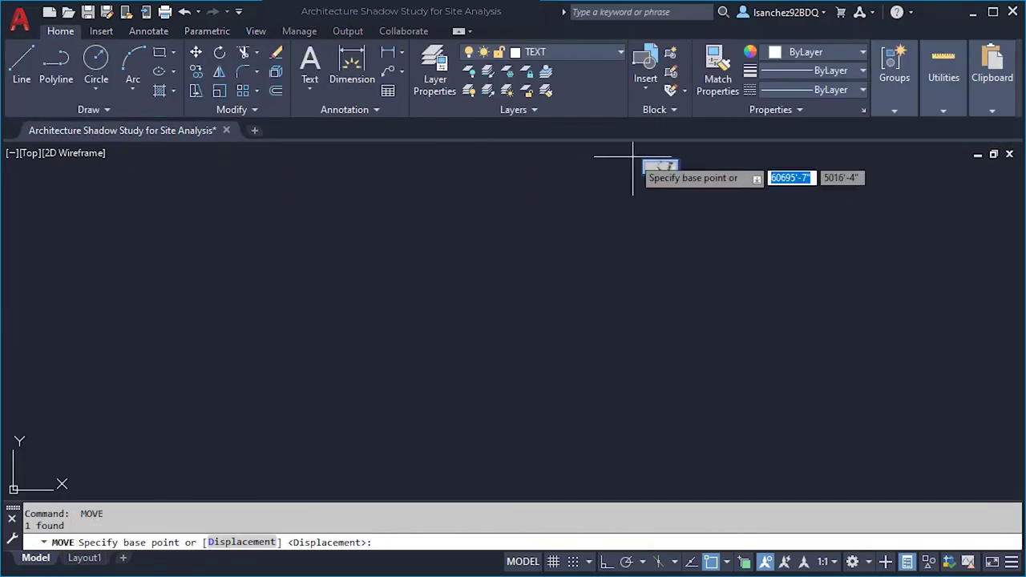
click(633, 158)
scroll(476, 222, up, 5)
click(476, 222)
scroll(534, 217, down, 5)
scroll(802, 345, up, 5)
scroll(780, 361, down, 5)
Move the second row's last shadow image into its place under the top row, at the border's right edge.
click(726, 336)
click(780, 376)
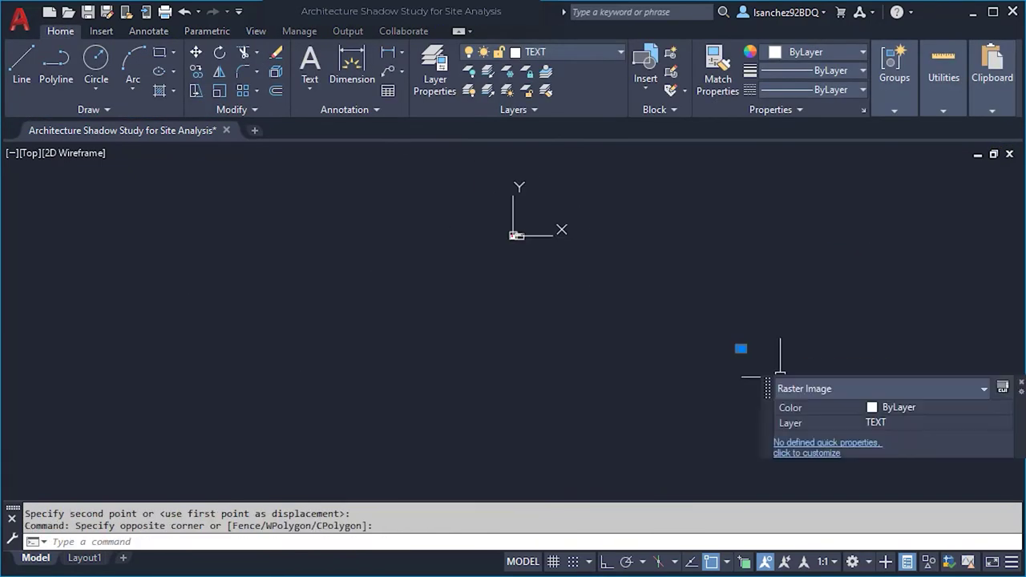
text(m)
key(Return)
click(780, 376)
scroll(589, 390, down, 5)
scroll(588, 389, up, 5)
click(660, 436)
Move the remaining images to complete the three-by-three grid, placing the perspective image in the border's lower-right corner.
scroll(547, 290, down, 5)
click(547, 290)
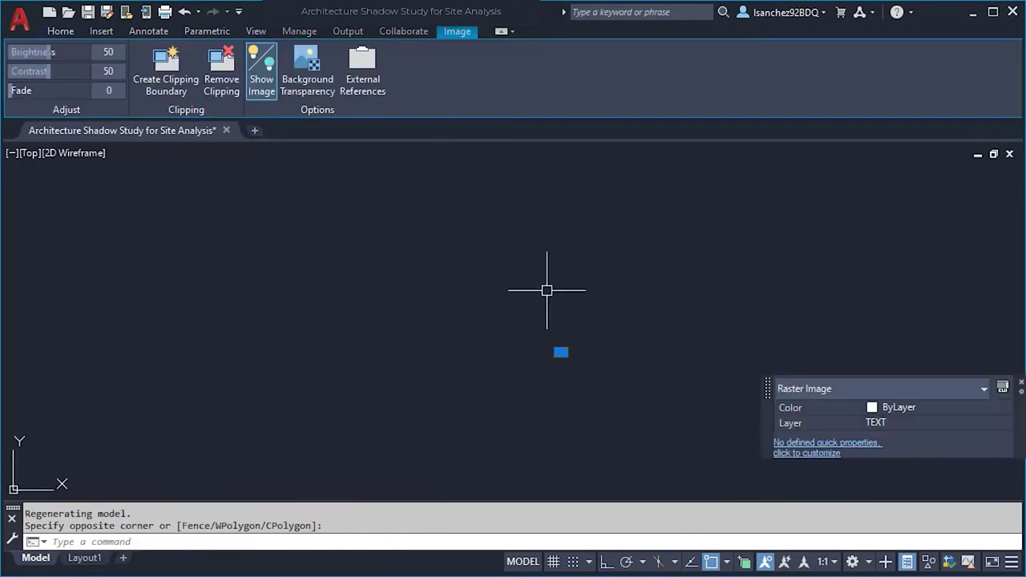
text(m)
key(Return)
click(547, 290)
scroll(556, 235, down, 5)
click(554, 383)
middle_click(300, 205)
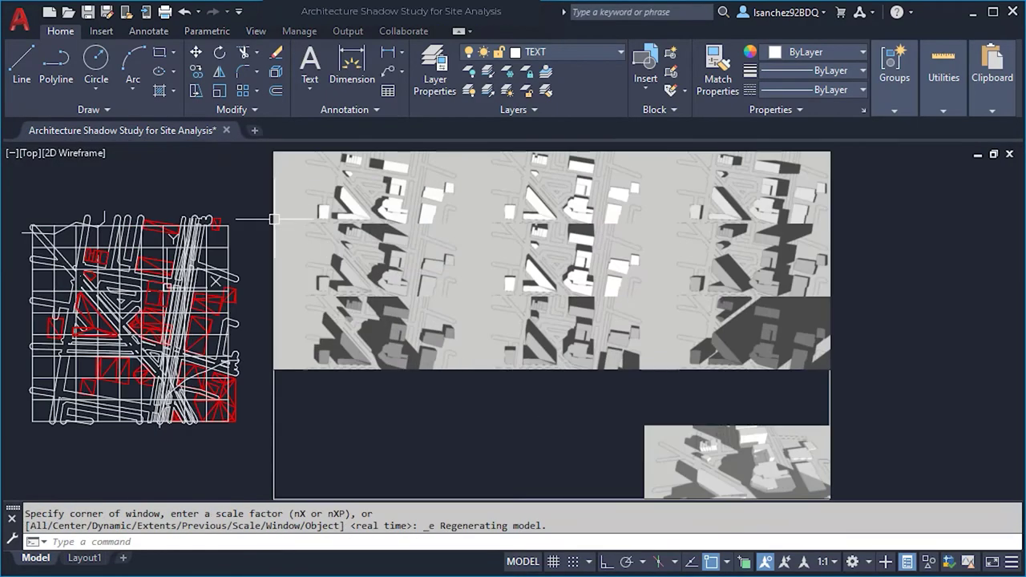
Move the six images of the second and third rows straight down 20' with Ortho on.
key(Escape)
click(274, 218)
click(873, 382)
key(Return)
click(871, 271)
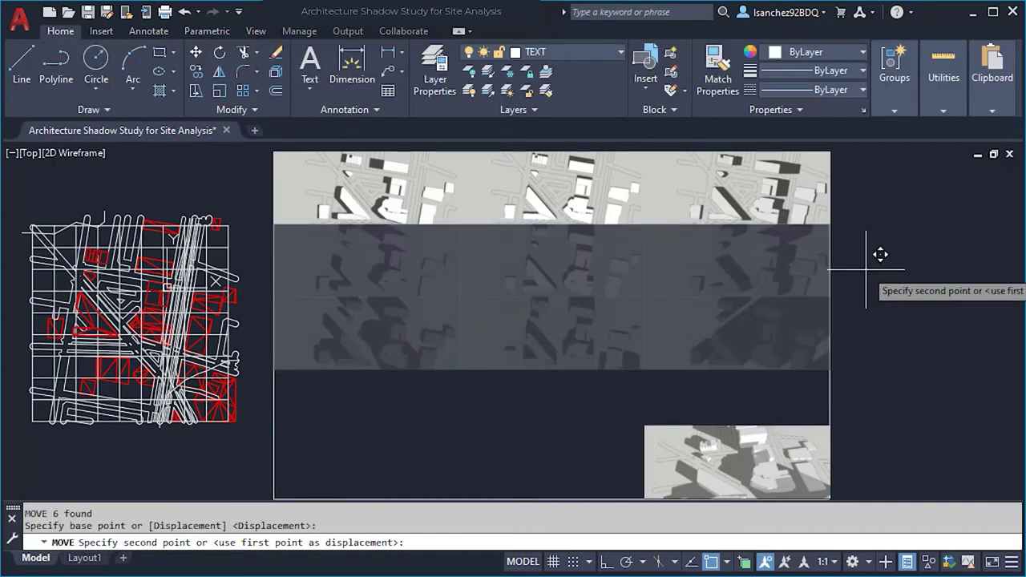
key(F8)
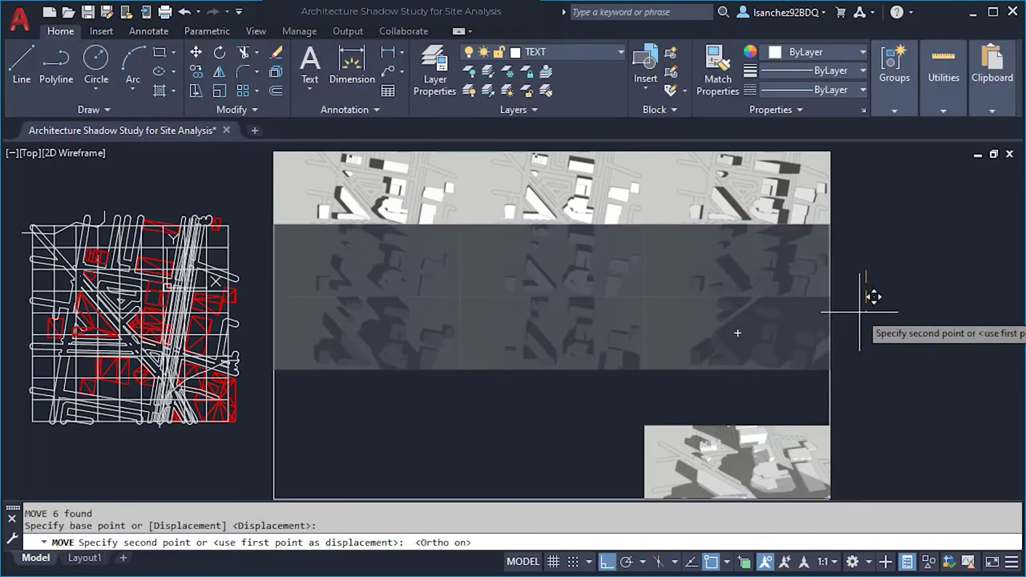
text(20')
key(Return)
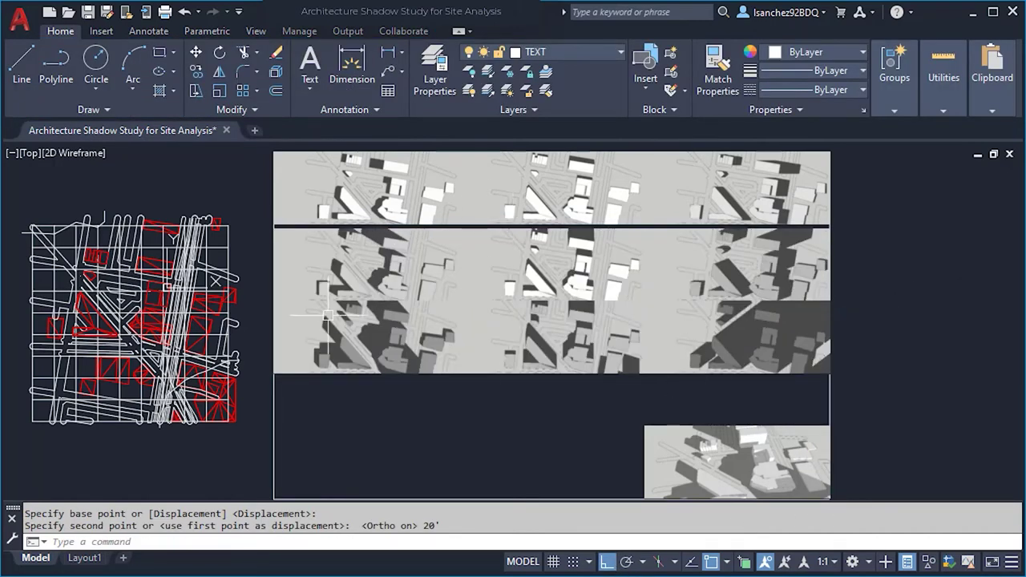
Move the three images of the third row straight down 20'.
click(259, 296)
click(874, 417)
key(Return)
click(875, 232)
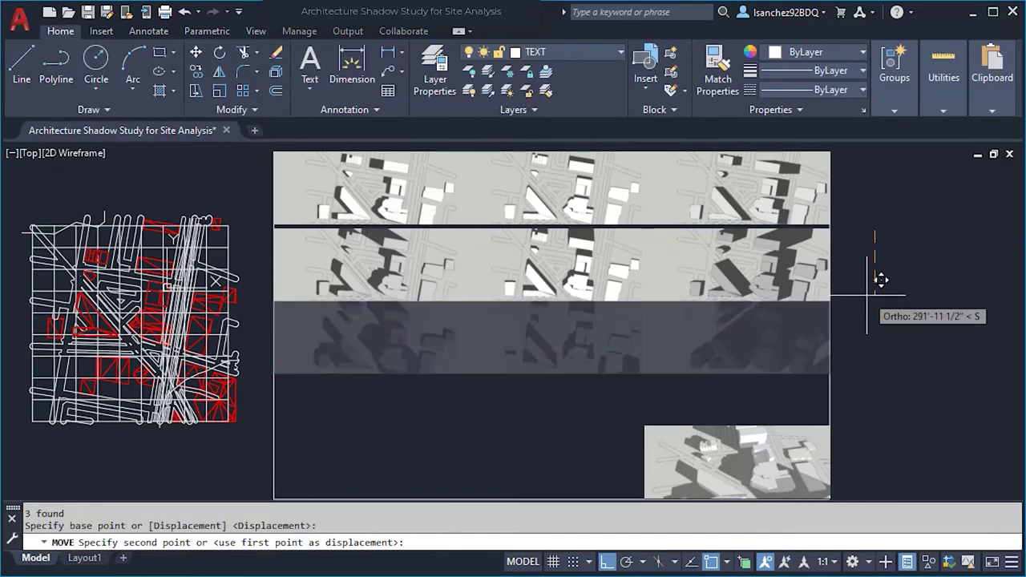
text(20')
key(Return)
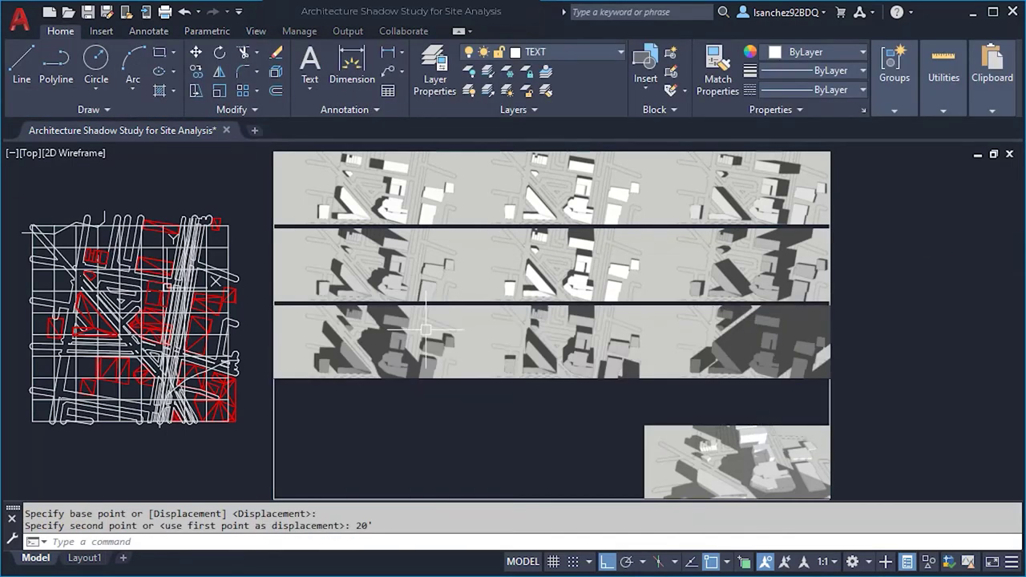
Move the perspective image up against the third row's bottom edge and offset it straight down 20'.
middle_drag(741, 418, 641, 301)
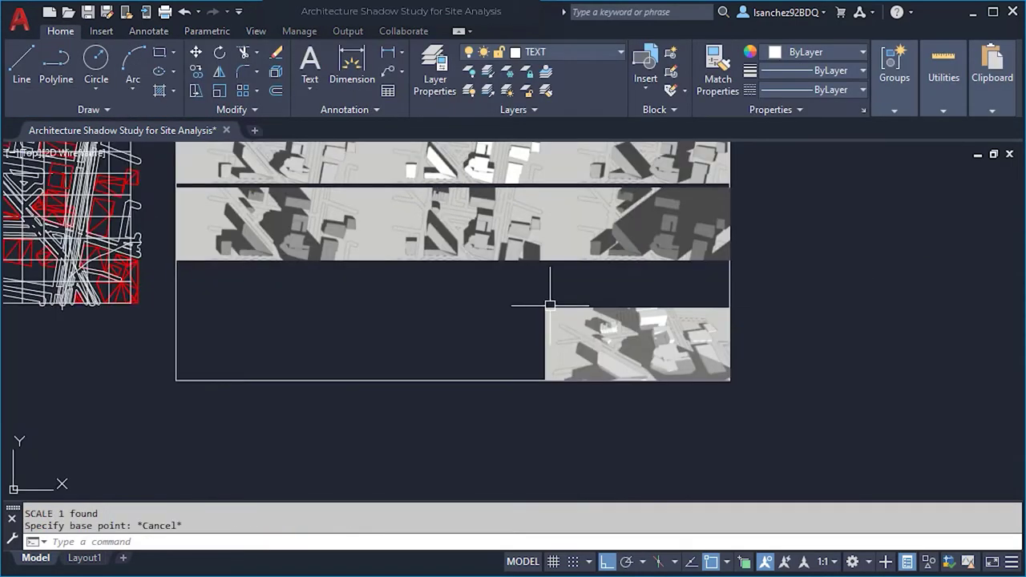
click(550, 307)
text(M)
key(Return)
click(730, 307)
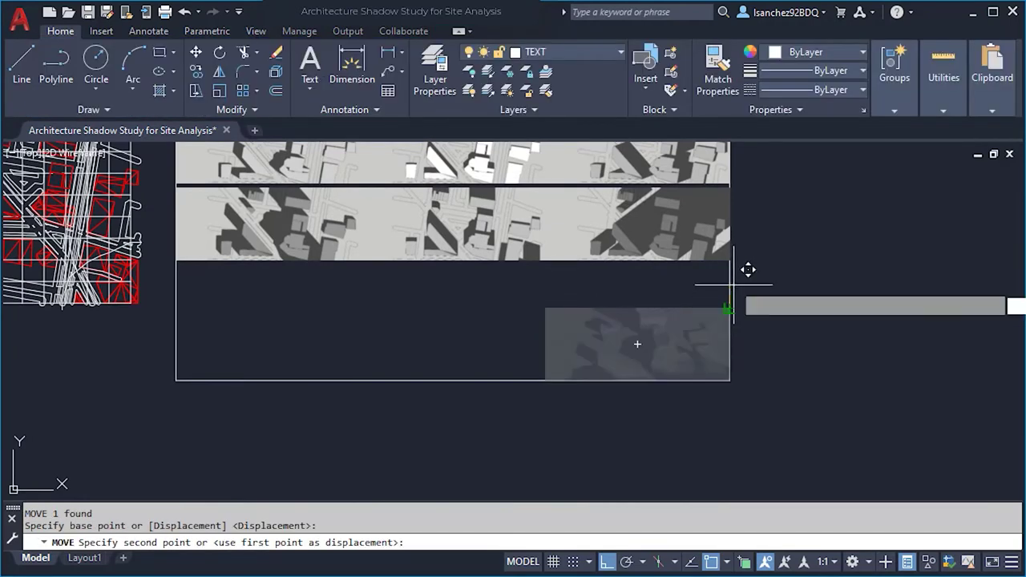
click(730, 262)
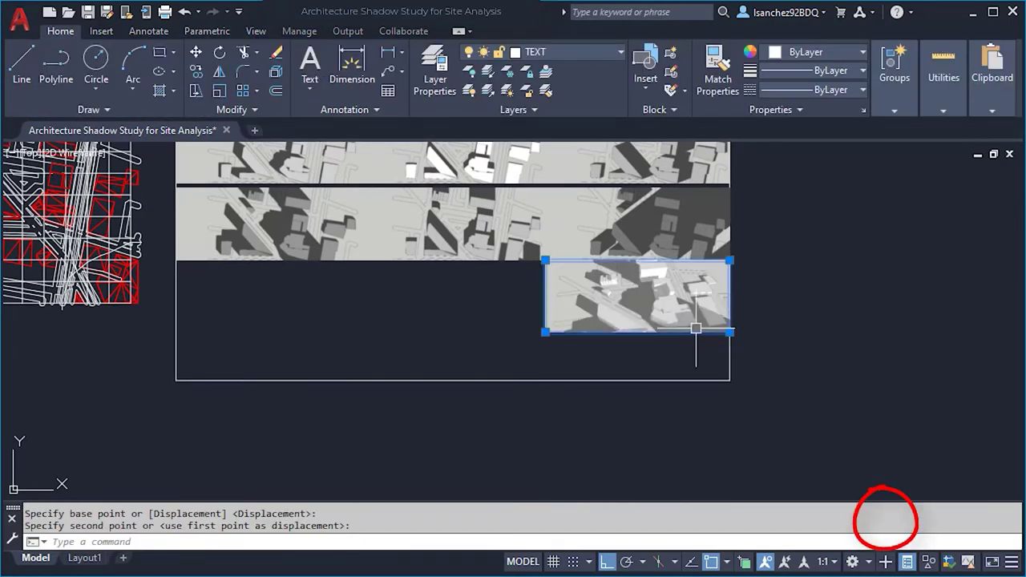
key(Return)
click(785, 316)
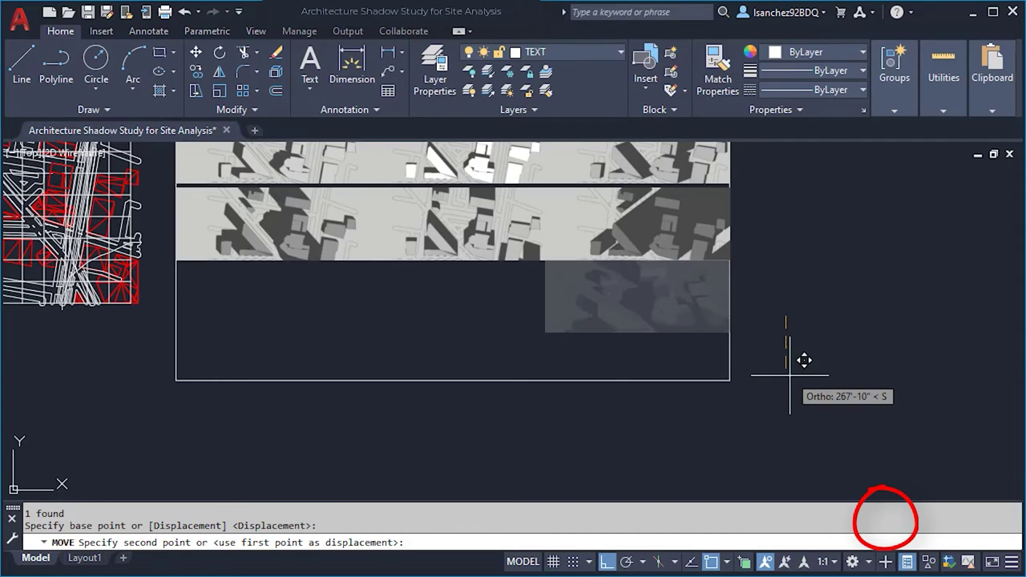
text(20')
key(Return)
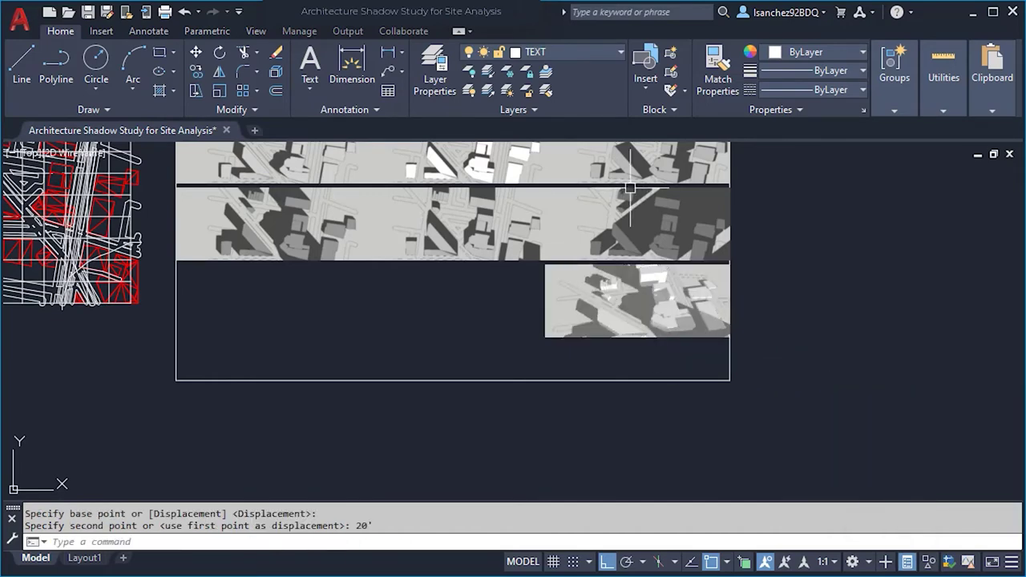
Scale the perspective image by reference from its upper-right corner so its height reaches the border's bottom line.
click(636, 326)
text(SC)
key(Return)
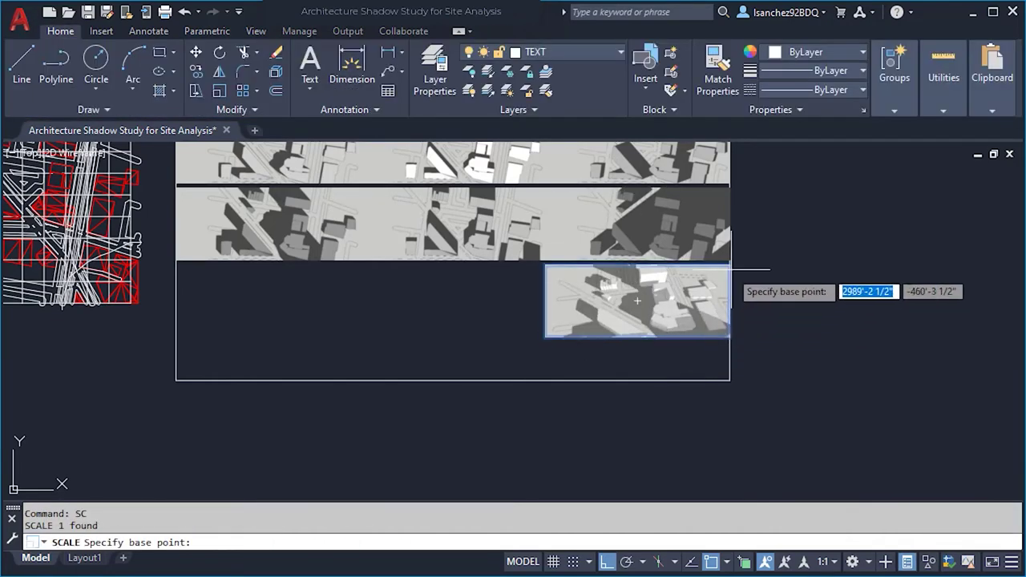
click(729, 264)
text(R)
key(Return)
click(729, 264)
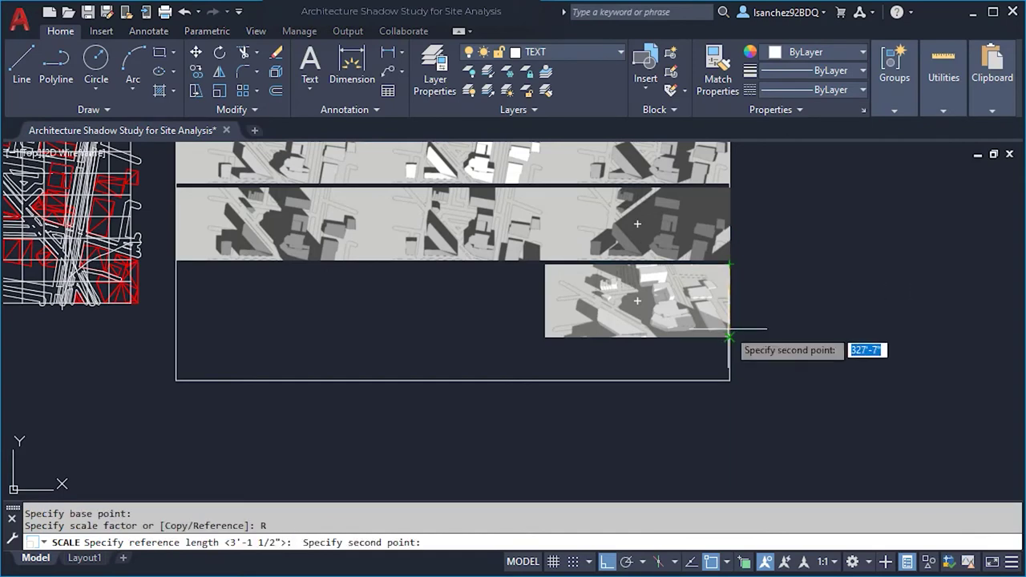
click(729, 338)
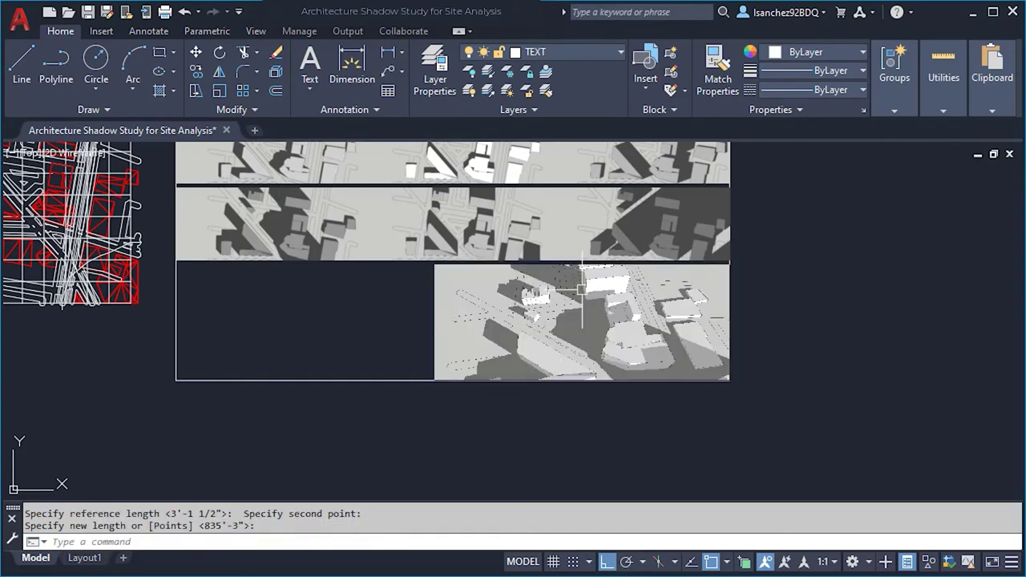
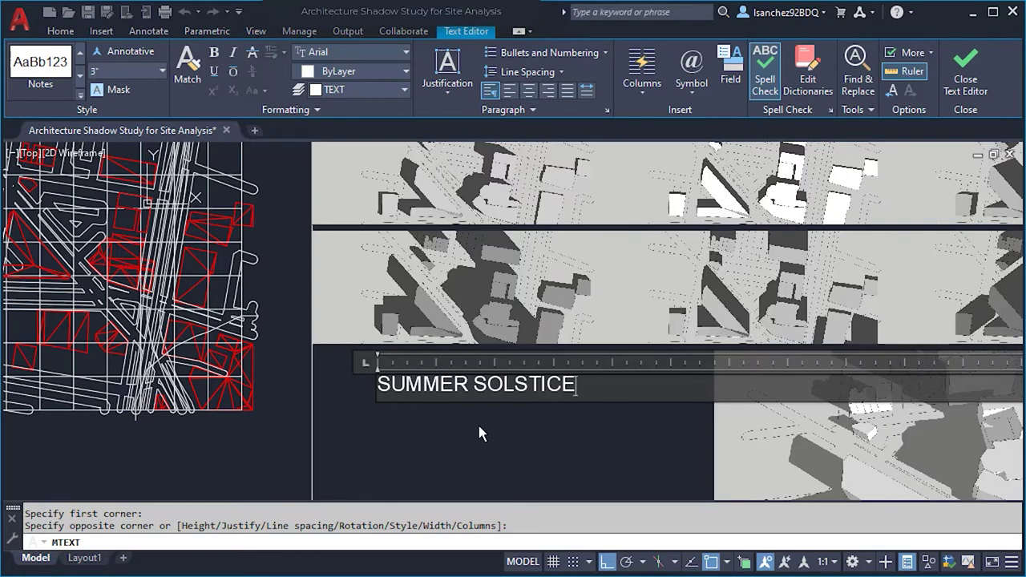
Finish the SUMMER SOLSTICE label below the third row's first image and set its text height to 20'.
click(377, 332)
click(501, 394)
click(366, 344)
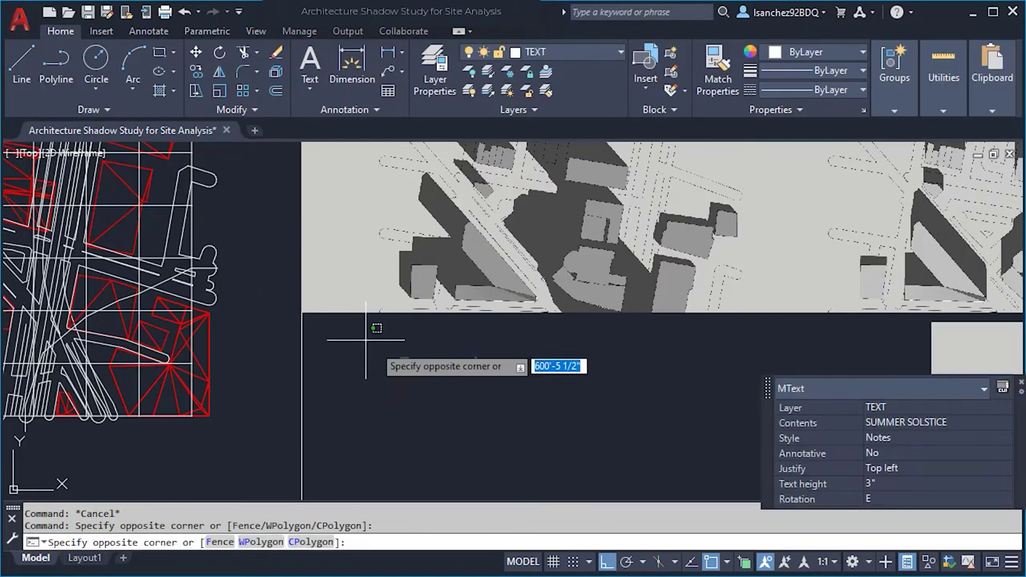
click(472, 383)
scroll(361, 359, up, 4)
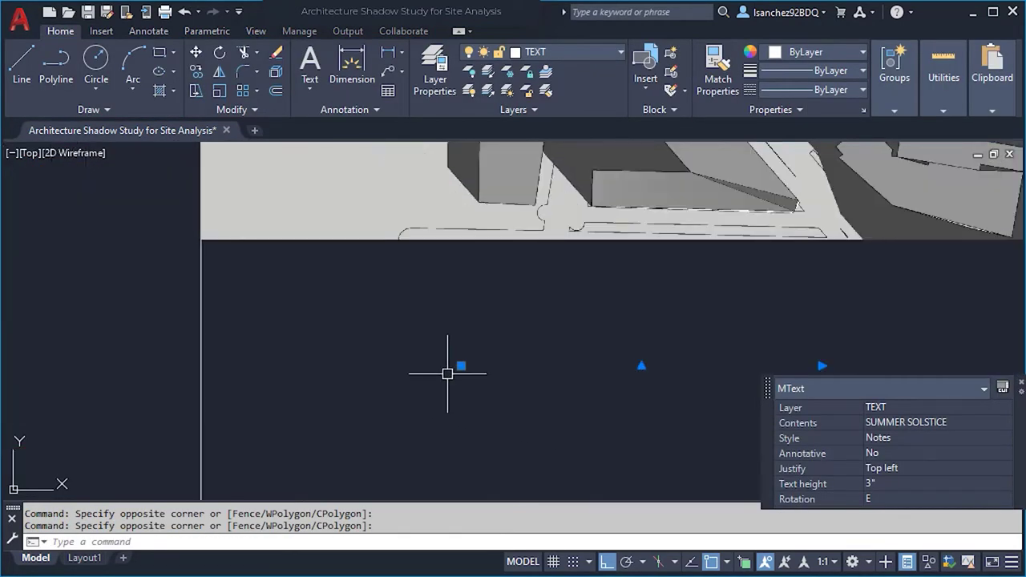
scroll(448, 374, down, 2)
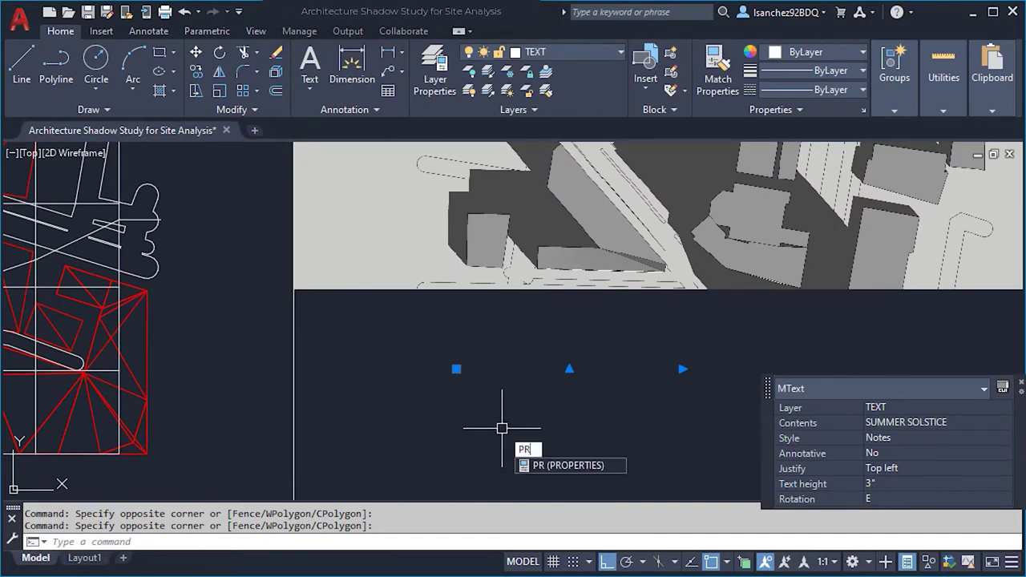
key(Return)
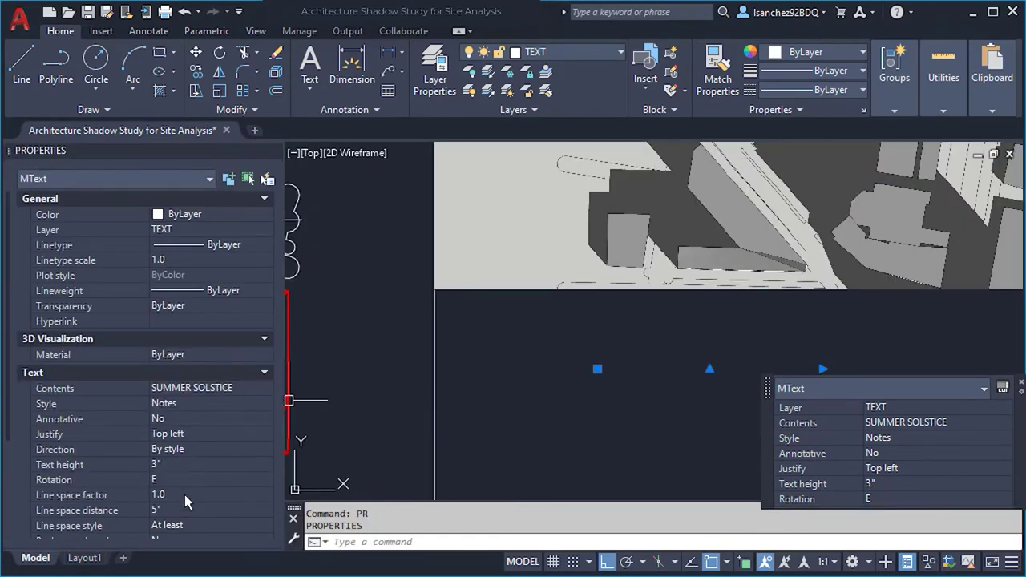
scroll(186, 496, down, 3)
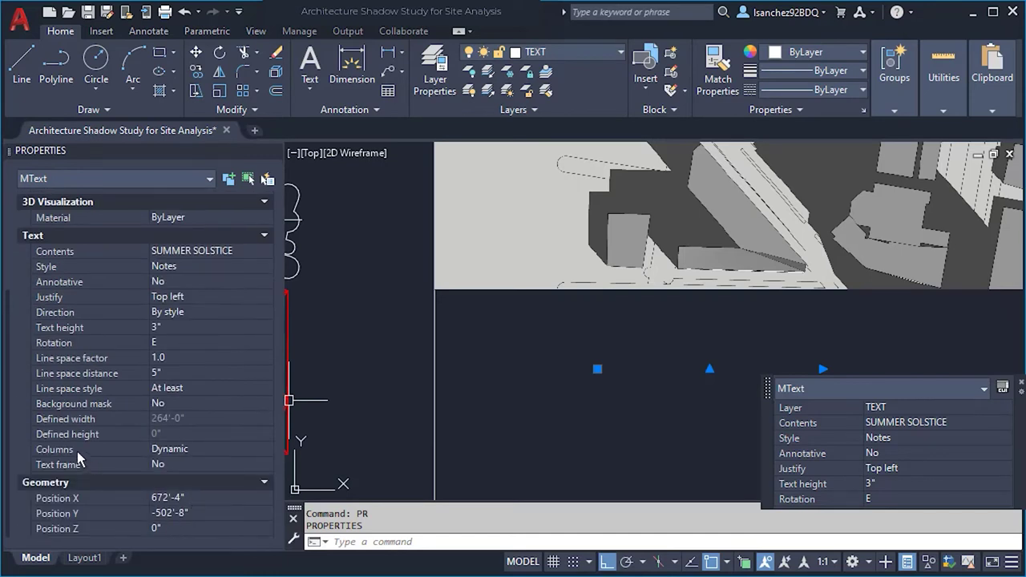
click(155, 329)
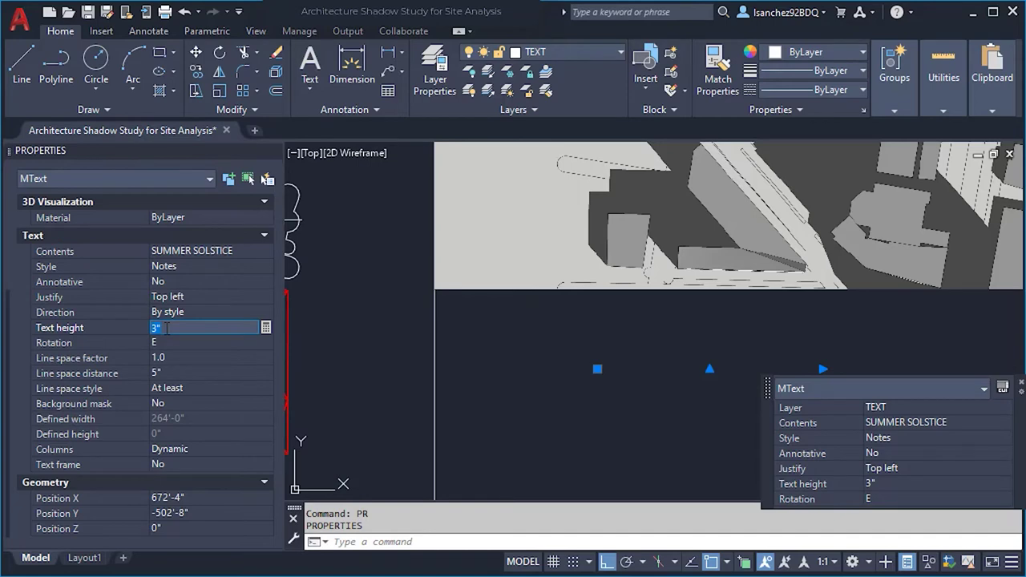
key(Tab)
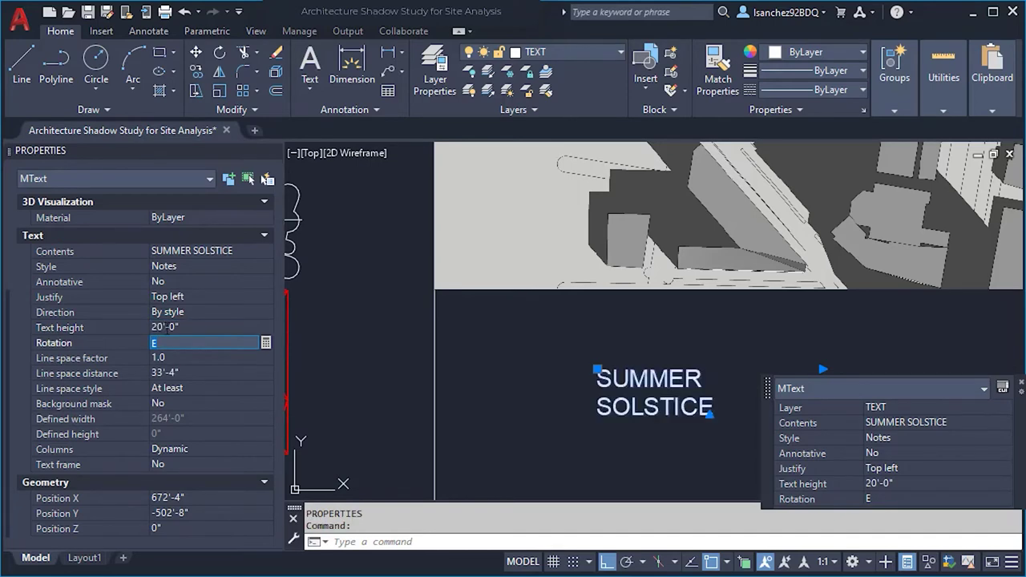
click(275, 152)
Resize the SUMMER SOLSTICE text box so that the label fits on a single line.
scroll(401, 382, down, 3)
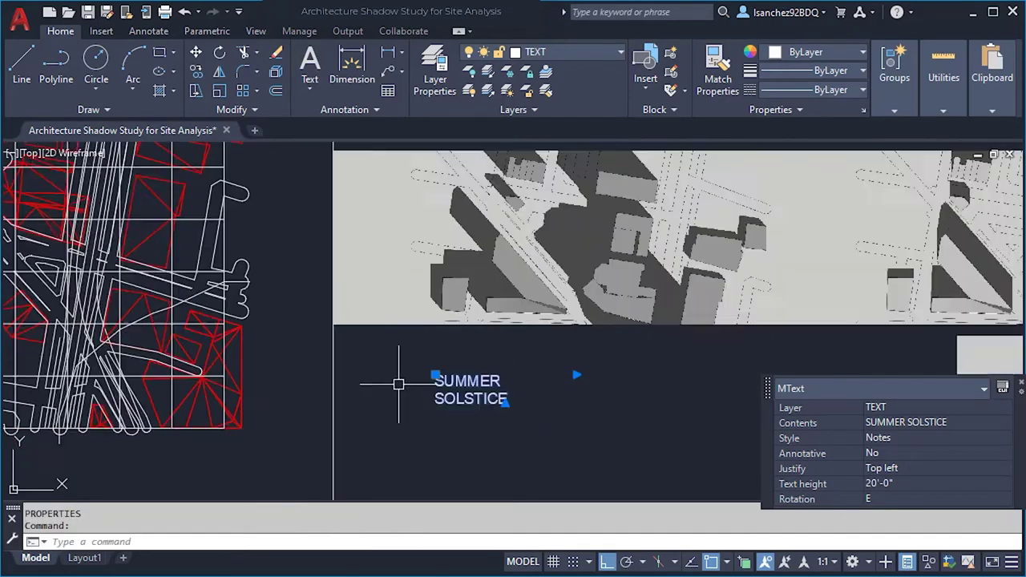
click(506, 379)
click(586, 399)
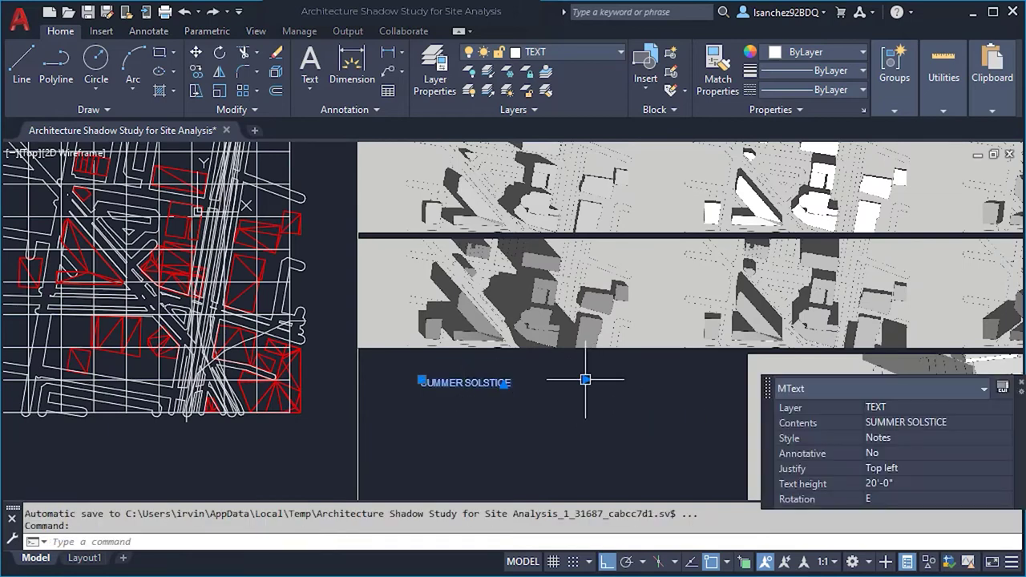
click(589, 378)
click(523, 379)
key(Escape)
Copy the SUMMER SOLSTICE label about 35' straight down and change the copy's text to JUNE 21.
scroll(455, 388, up, 2)
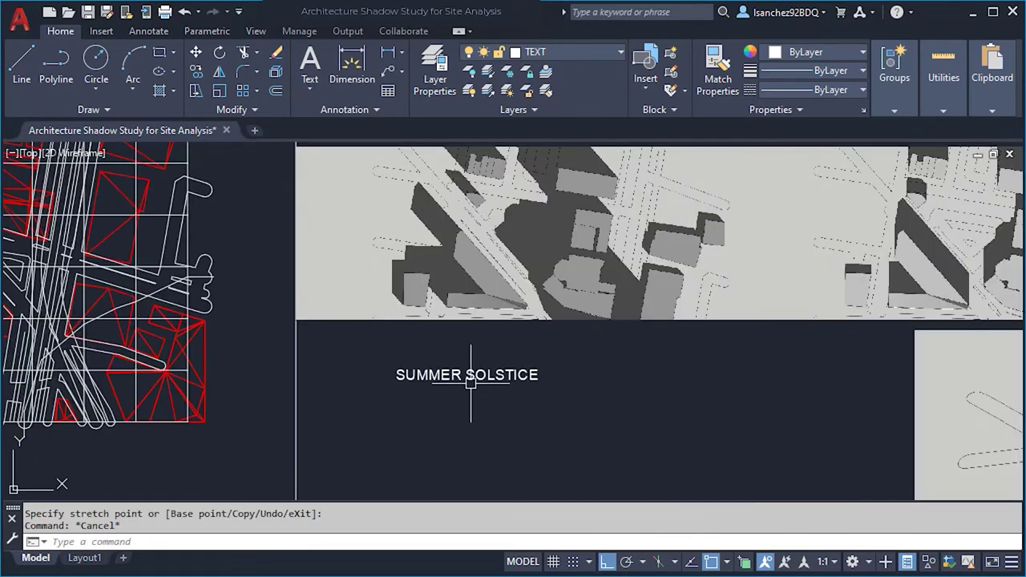
click(468, 377)
text(co)
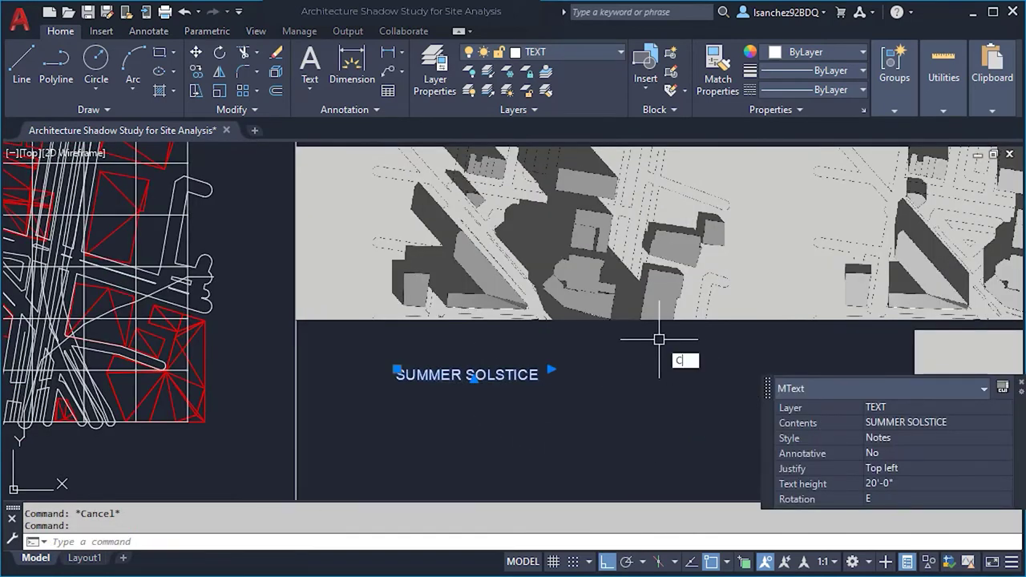
key(Return)
click(630, 372)
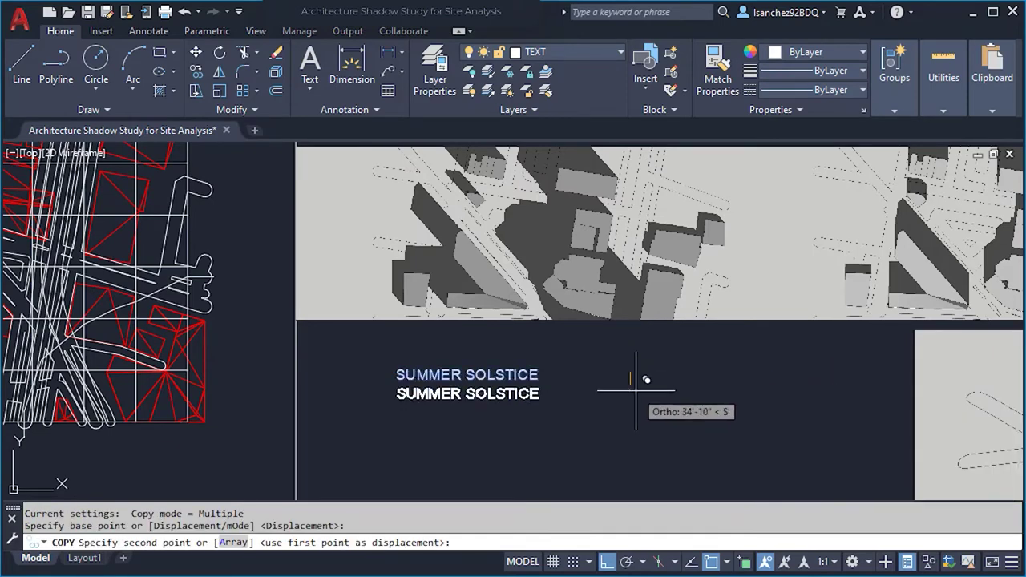
click(636, 391)
key(Escape)
double_click(465, 393)
text(JU)
click(469, 426)
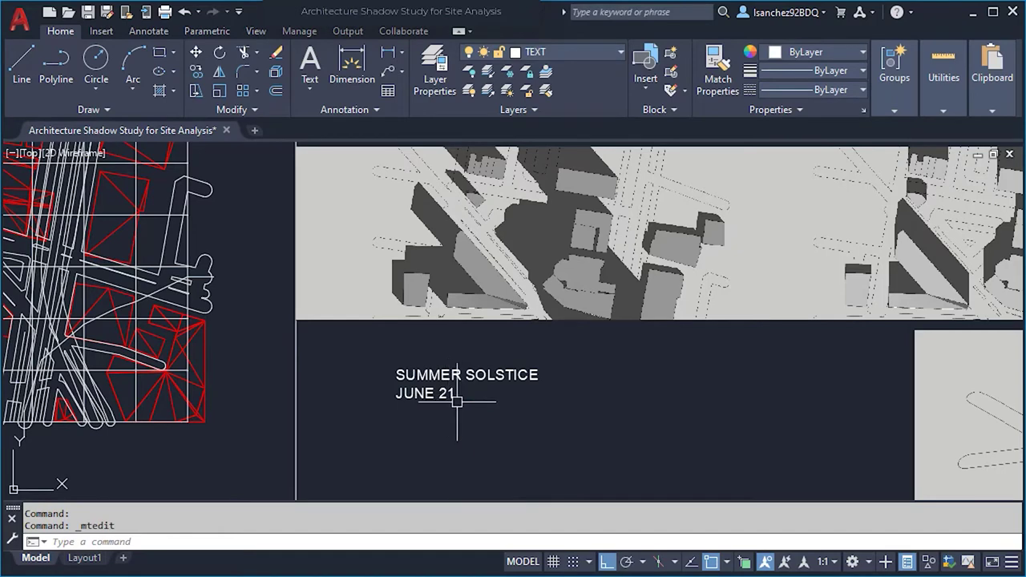
Copy the JUNE 21 label horizontally to its right and change the copy's text to 9AM.
click(449, 394)
text(co)
key(Return)
click(492, 422)
click(668, 419)
key(Escape)
double_click(624, 395)
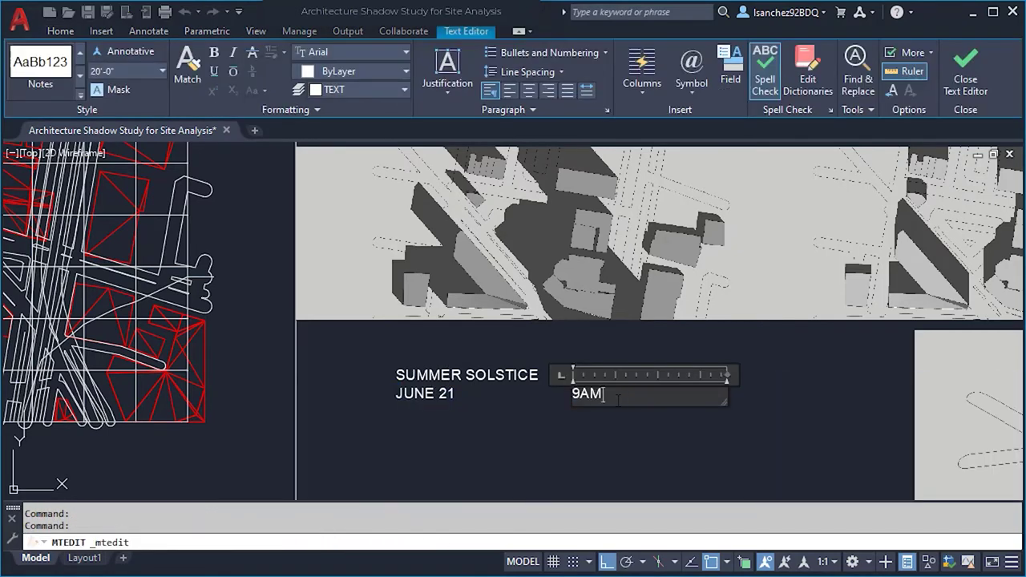
click(472, 428)
Make the SUMMER SOLSTICE label text bold.
click(469, 374)
double_click(470, 374)
click(214, 53)
click(577, 361)
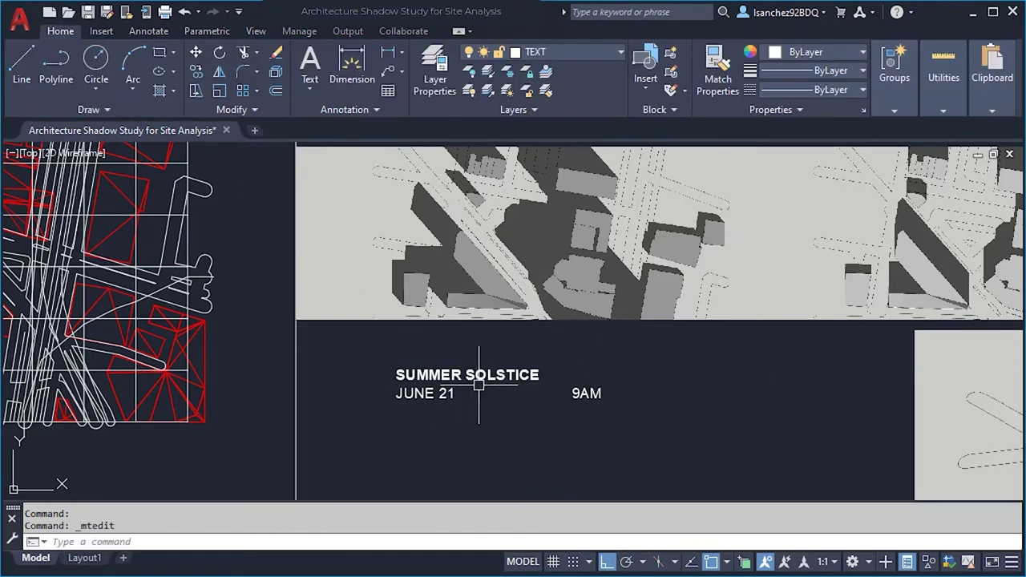
Copy the first image's 9AM label horizontally to the lower-right corners of the first row's second and third images.
scroll(508, 431, down, 3)
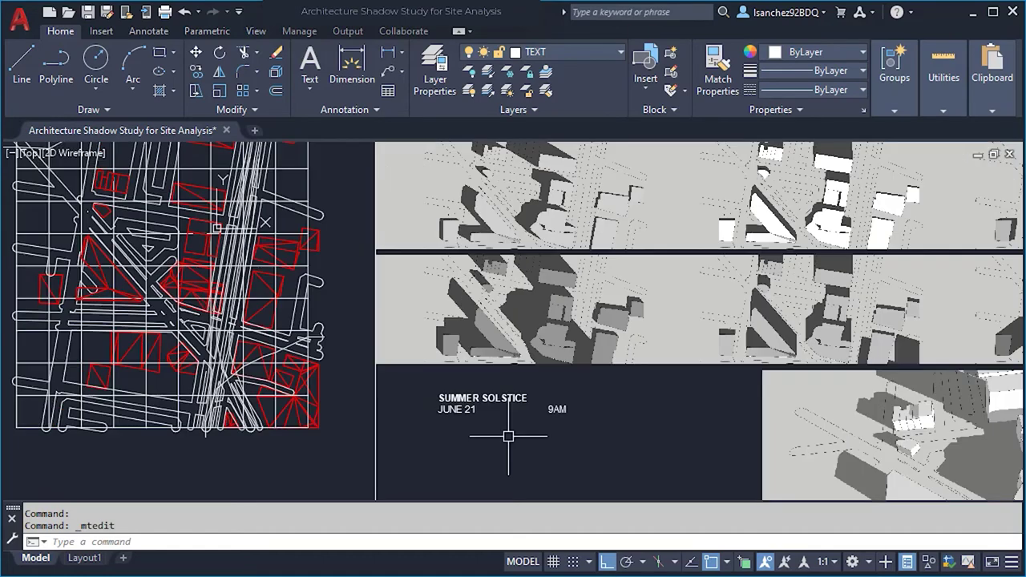
scroll(498, 425, down, 2)
click(428, 188)
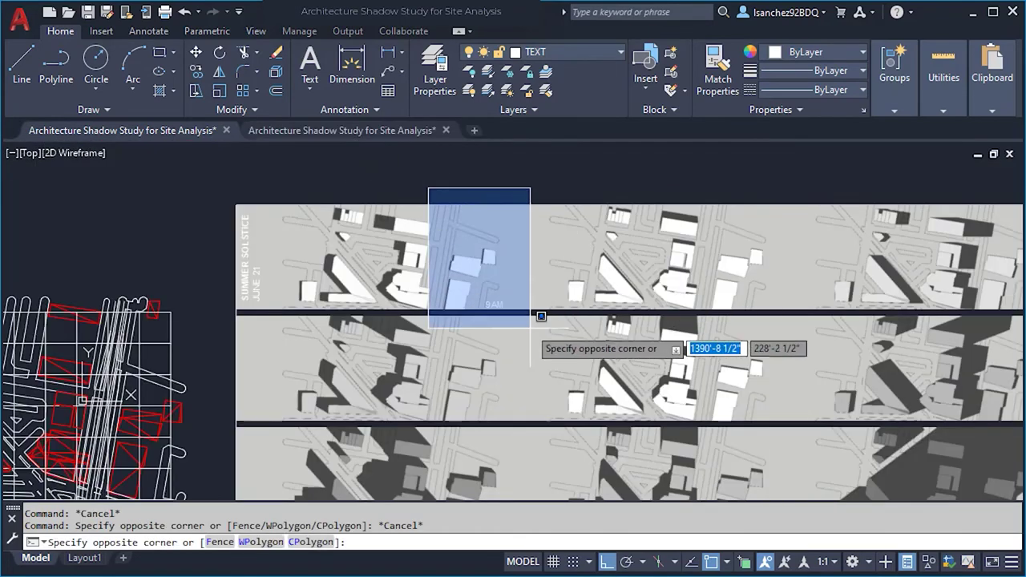
click(531, 331)
text(CO)
key(Return)
click(482, 187)
click(762, 157)
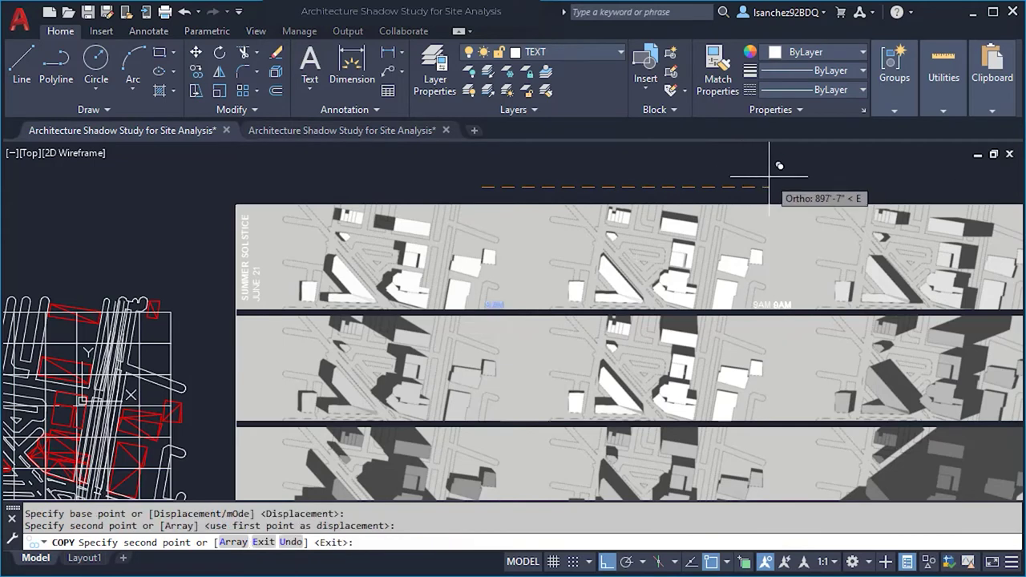
middle_drag(776, 168, 568, 180)
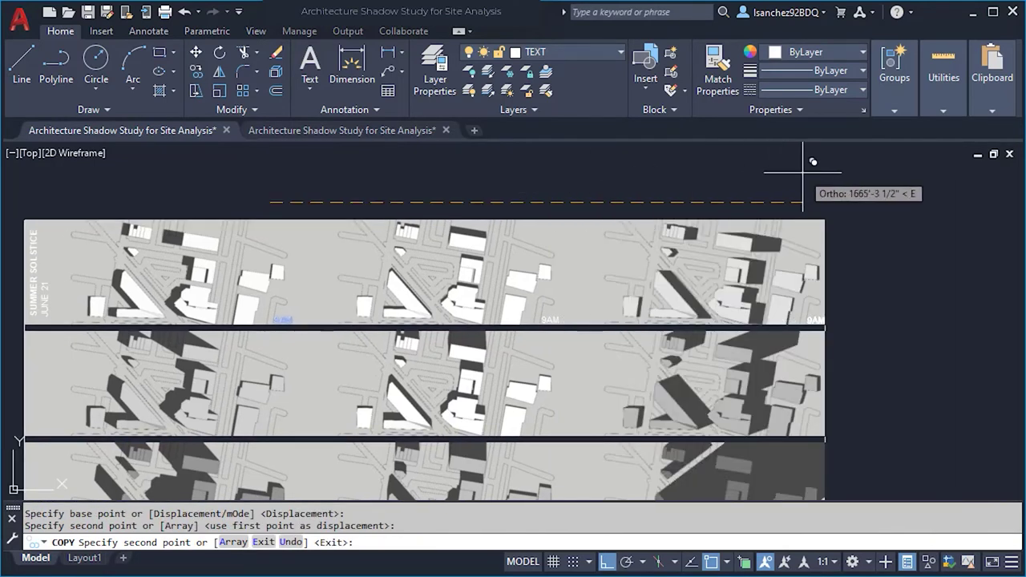
key(Escape)
Change the 9AM copies on the first row's second and third images to 12PM and 4PM.
scroll(537, 326, up, 2)
scroll(537, 326, up, 2)
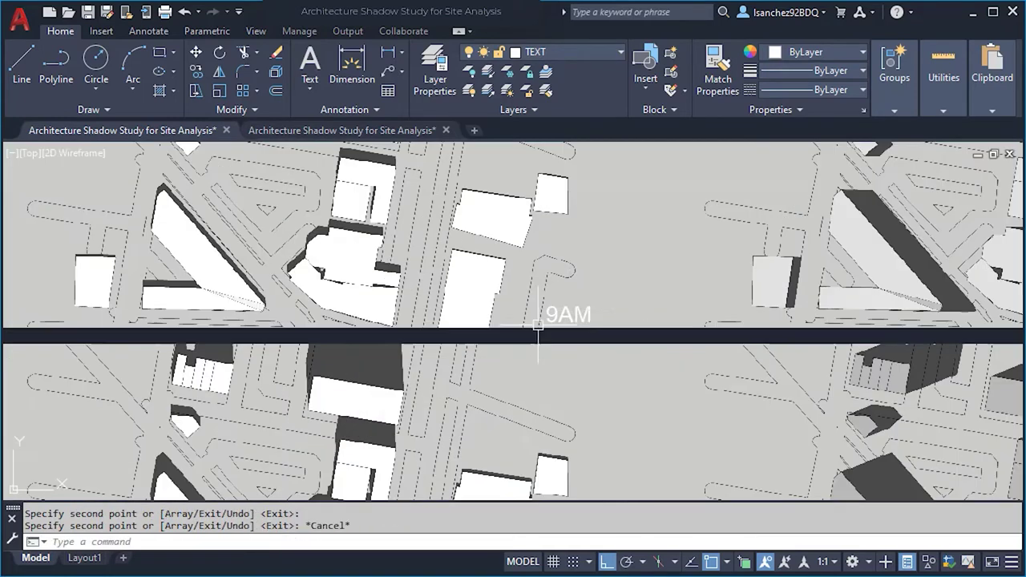
double_click(561, 314)
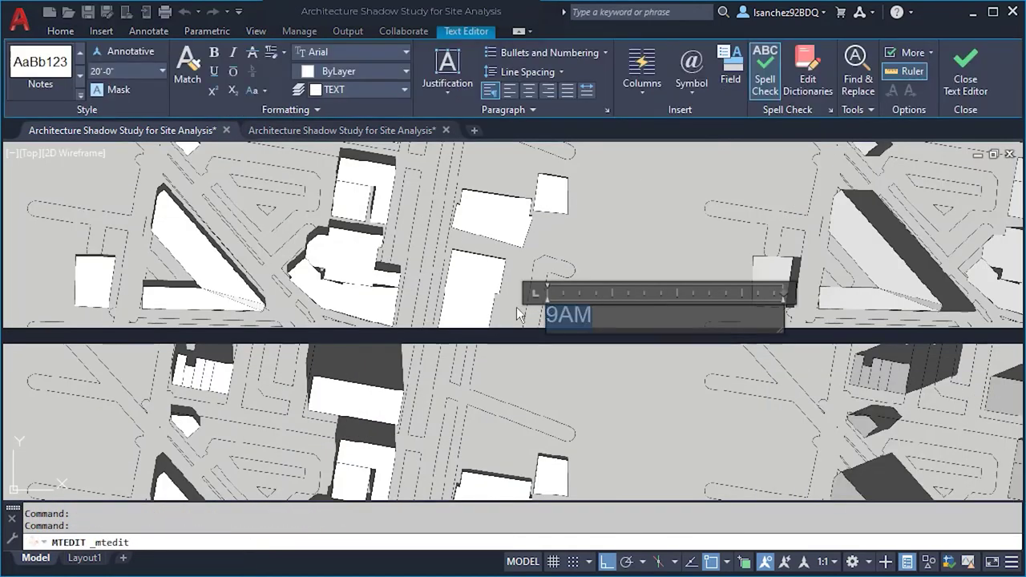
text(12PM)
key(Escape)
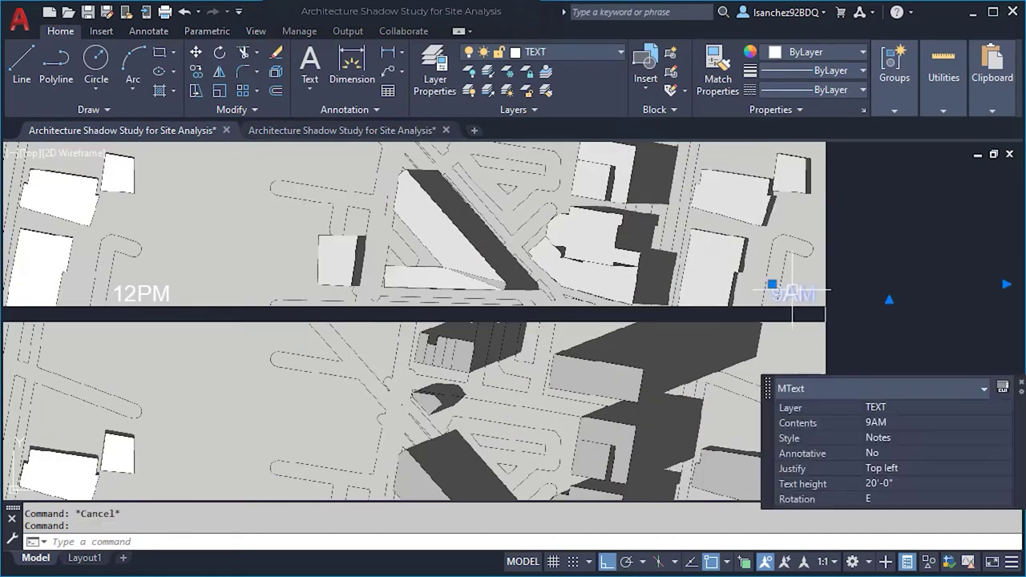
double_click(789, 289)
text(4PM)
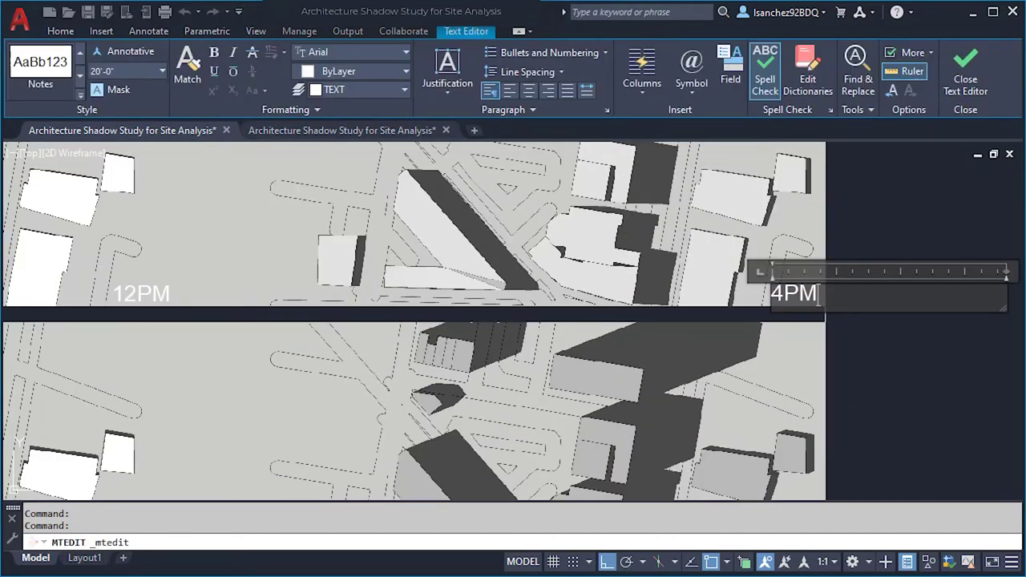
click(912, 376)
Copy the first row's five text labels to the second and third rows, using the rows' upper-left corners as reference points.
scroll(892, 289, down, 3)
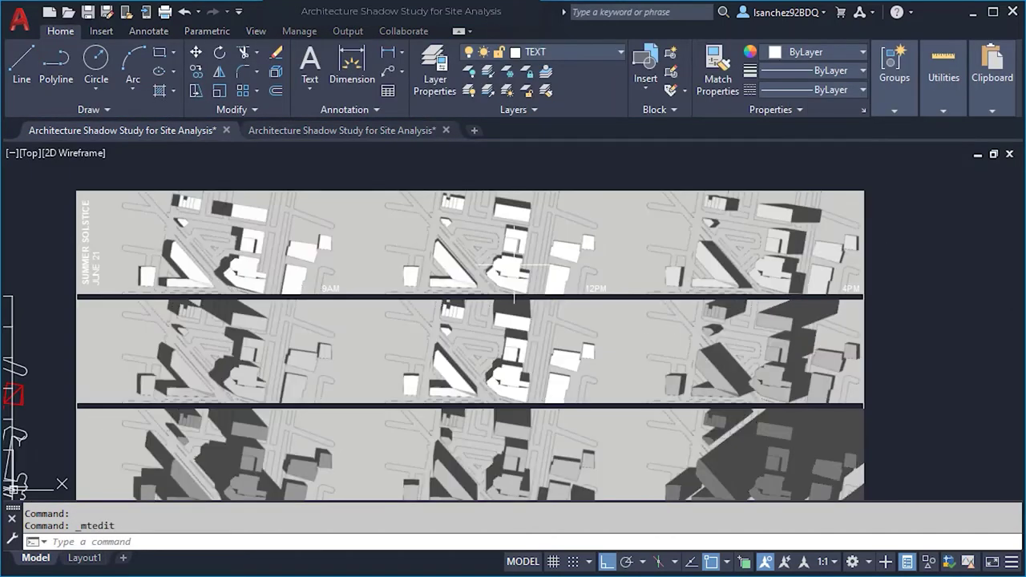
click(47, 178)
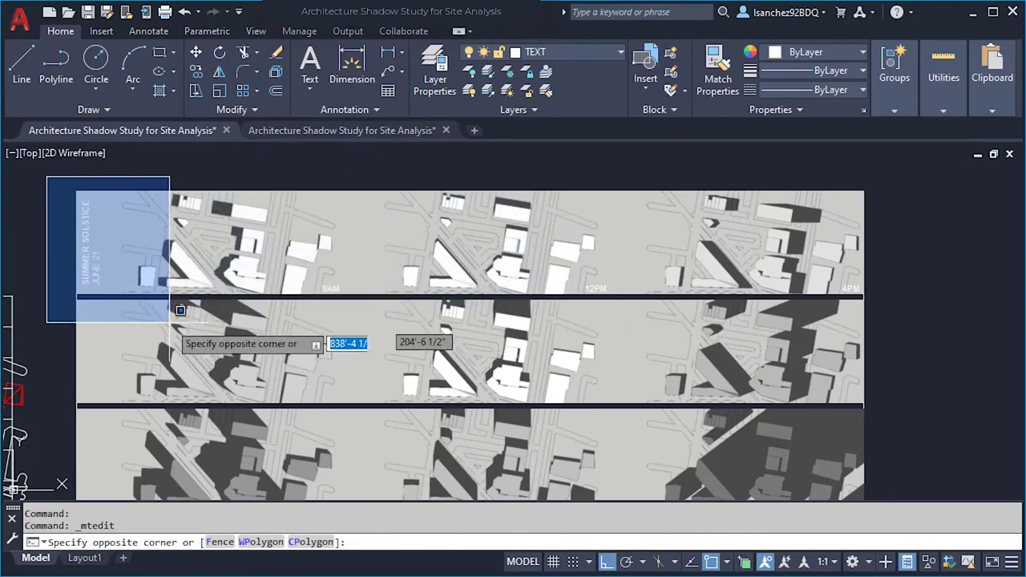
click(87, 306)
click(42, 256)
click(874, 311)
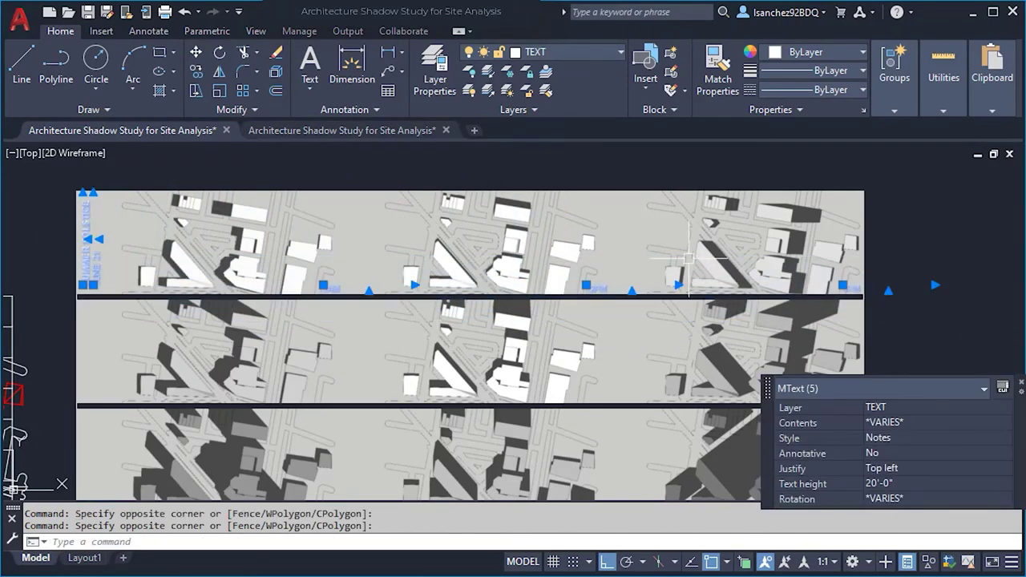
text(O)
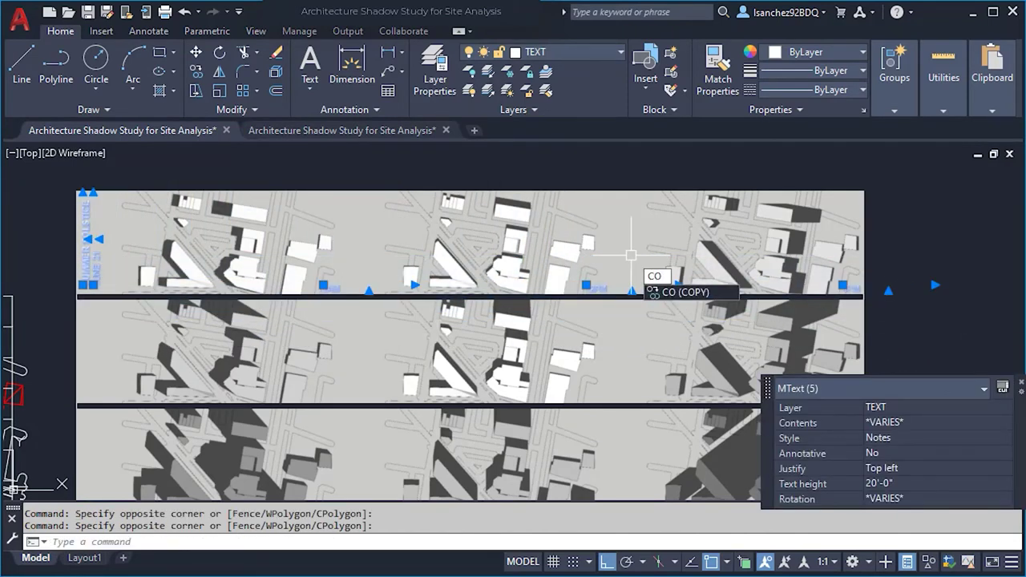
key(Return)
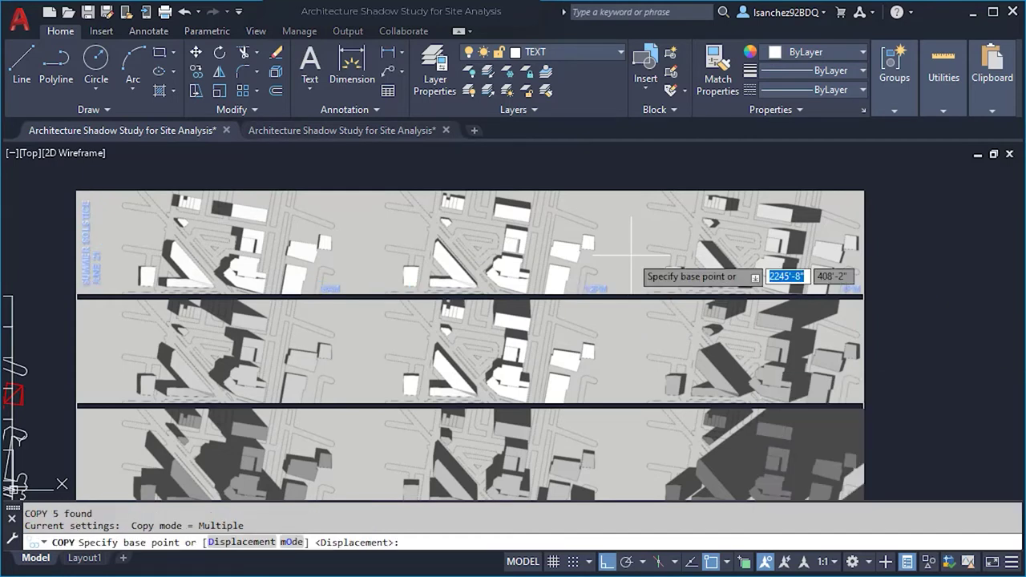
click(76, 191)
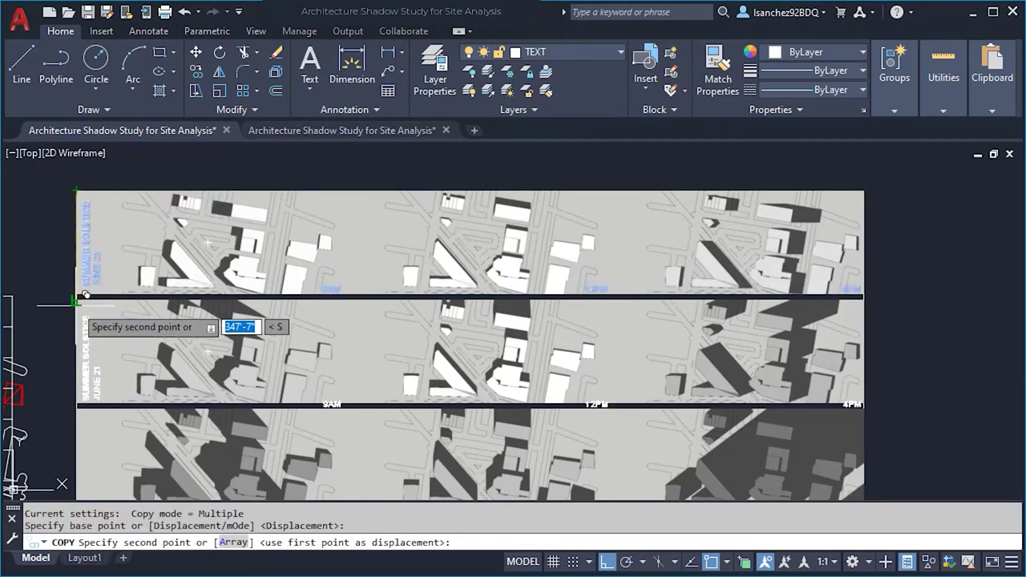
click(77, 299)
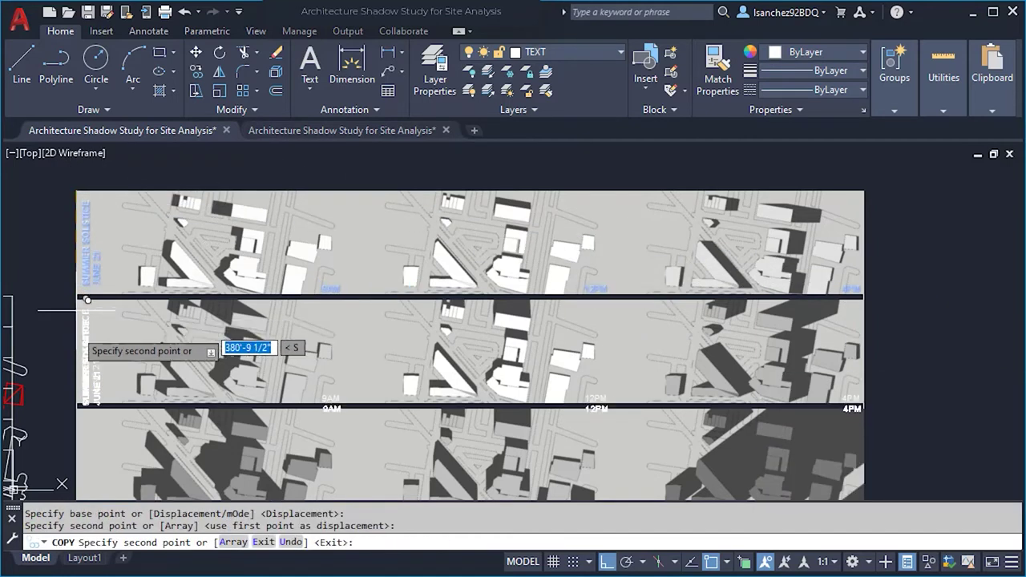
click(77, 408)
key(Escape)
Change the second row's copied title and date labels to SPRING EQUINOX and MARCH 21.
scroll(385, 353, down, 3)
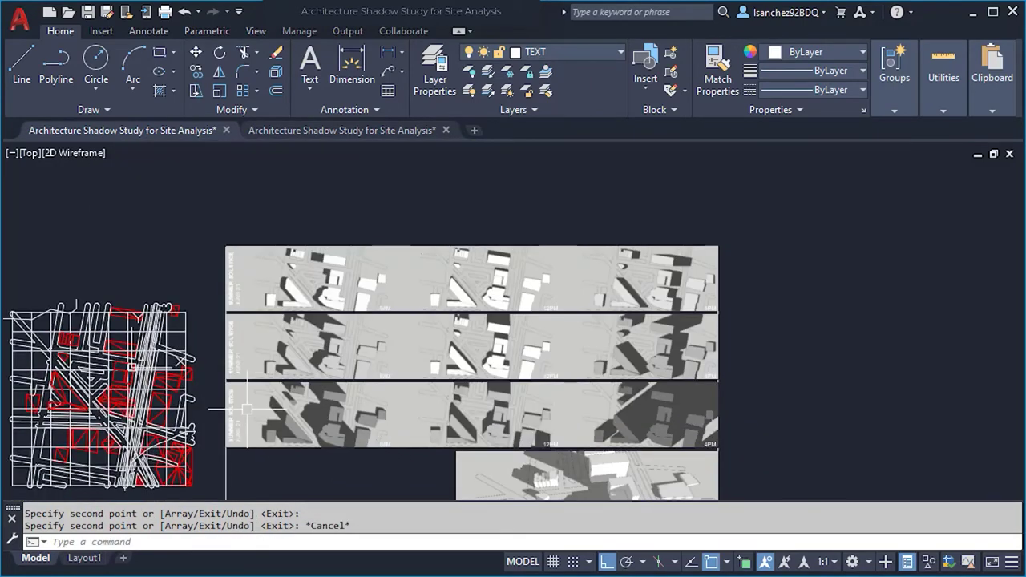
scroll(216, 343, up, 5)
double_click(233, 343)
click(235, 343)
double_click(241, 328)
key(ctrl+a)
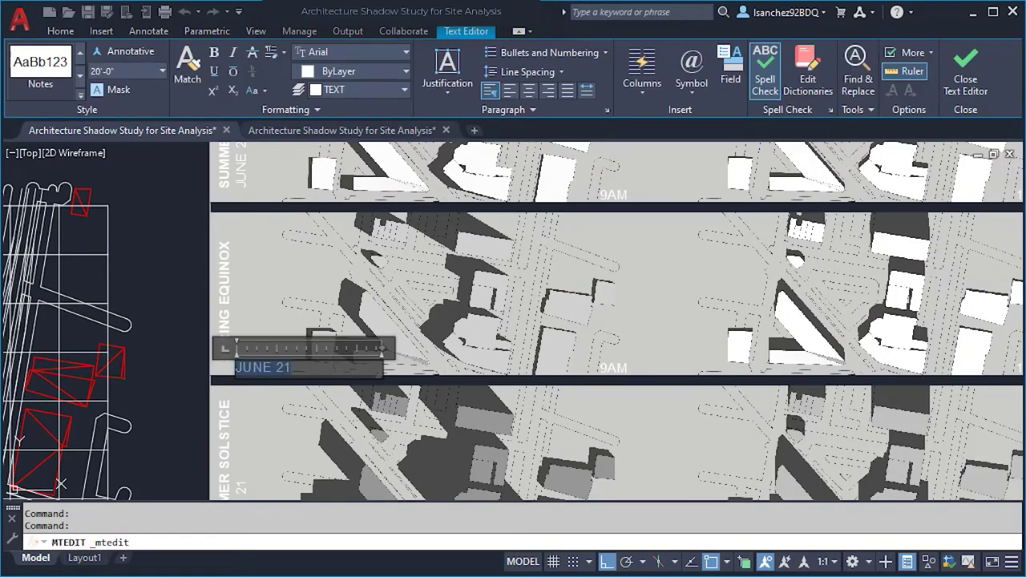
click(201, 401)
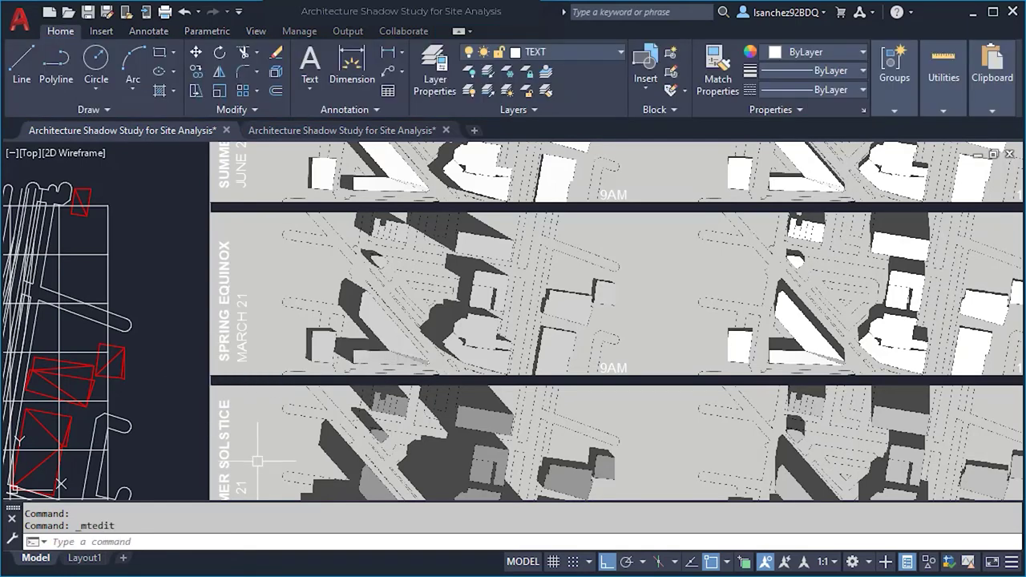
Change the third row's copied title and date labels to WINTER SOLSTICE and DECEMBER 21.
scroll(224, 433, down, 3)
scroll(225, 433, up, 3)
double_click(253, 440)
text(WINTER SOLSTICE)
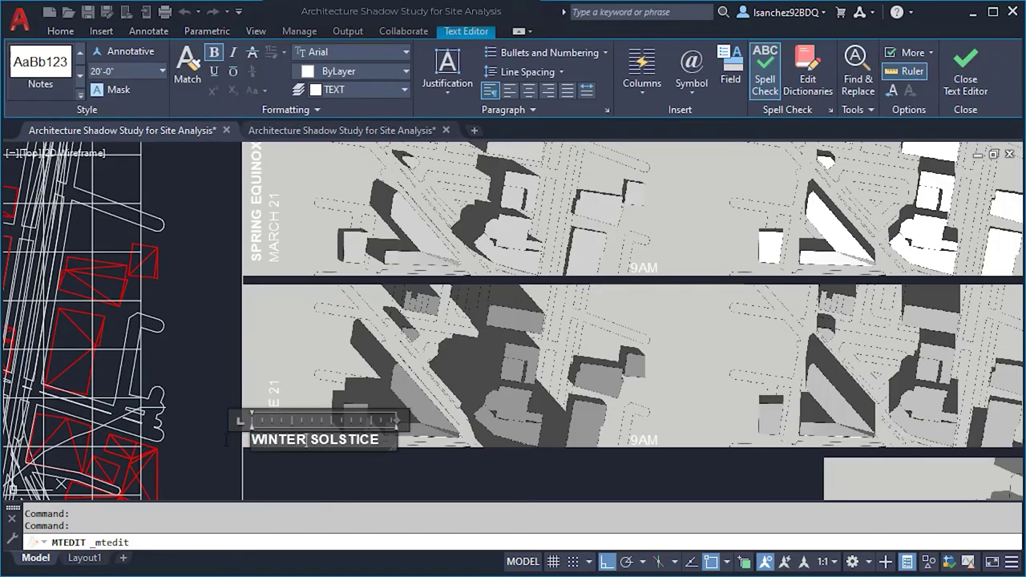
click(232, 433)
double_click(277, 433)
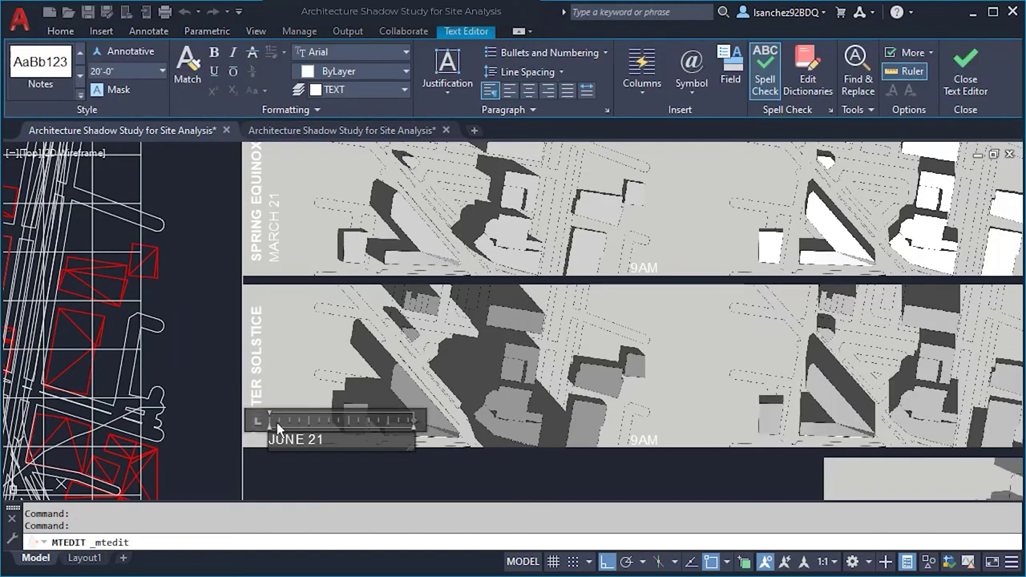
text(DEC)
click(223, 491)
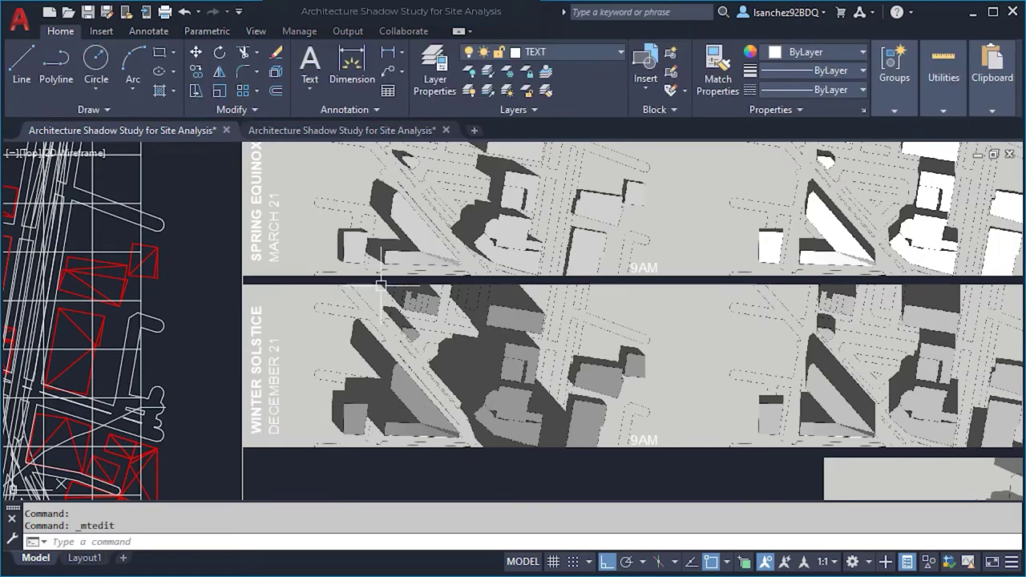
Place a horizontal copy of the winter title and date labels, with 40'-0" text height, in the empty area beside the large image.
scroll(223, 491, down, 3)
click(476, 458)
key(Escape)
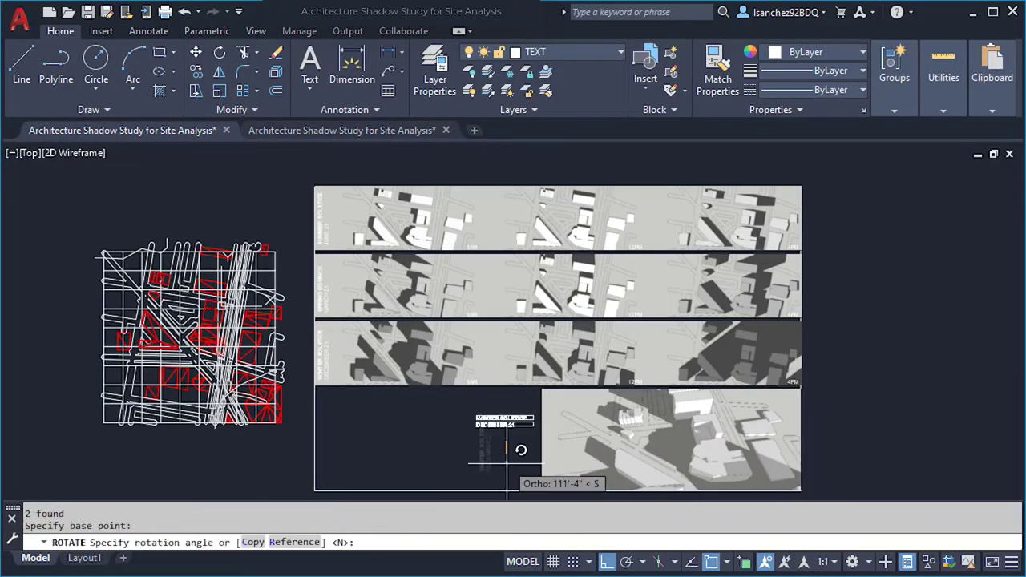
key(ctrl+v)
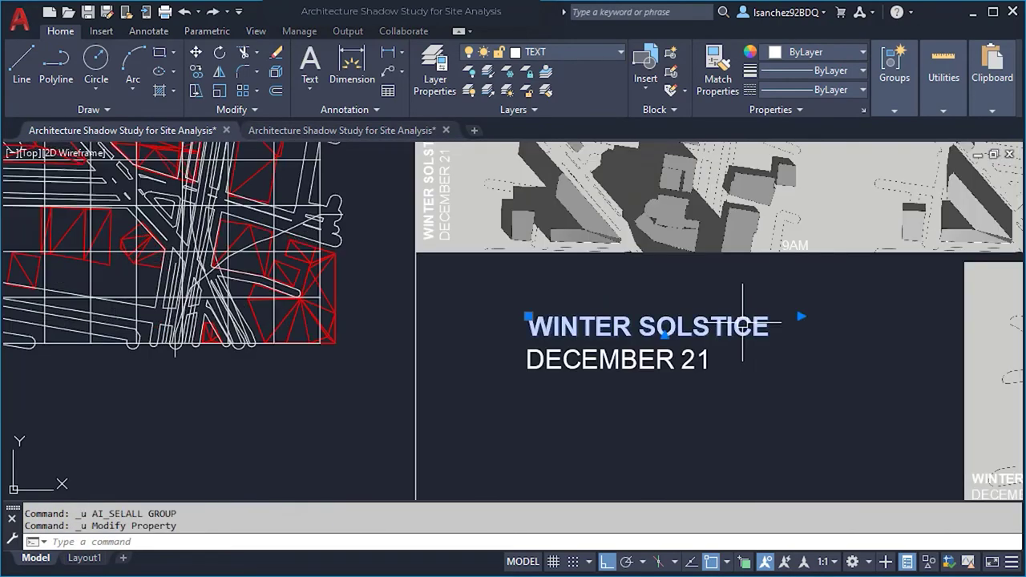
Change the enlarged title copy to ARCHITECTURAL SHADOW STUDY SITE ANALYSIS, widen its text box to fit two lines, and move it near the sheet's left border.
double_click(561, 325)
text(ARCHITECTUR)
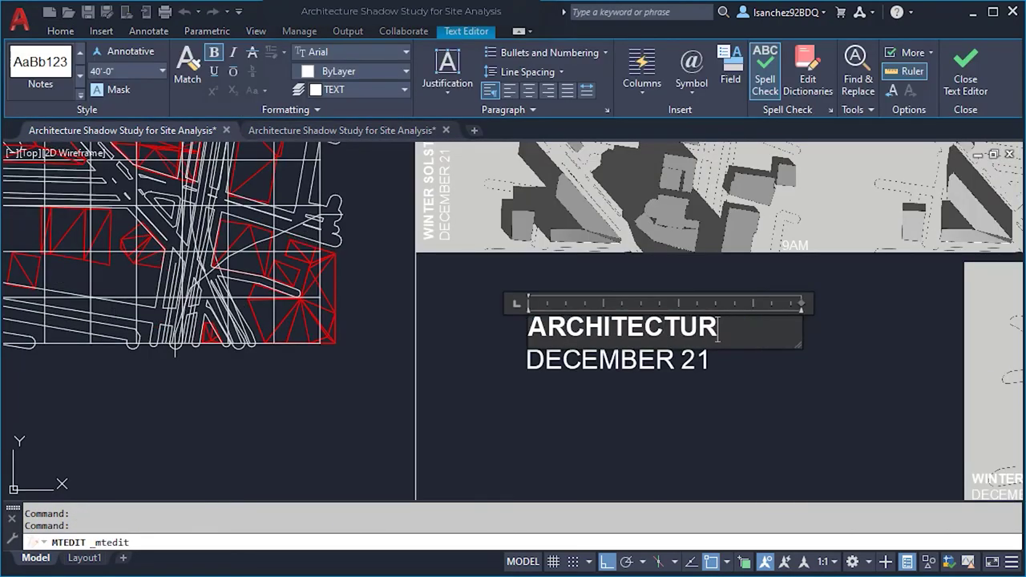
text(AL SHADOW STUDY SITE ANAL)
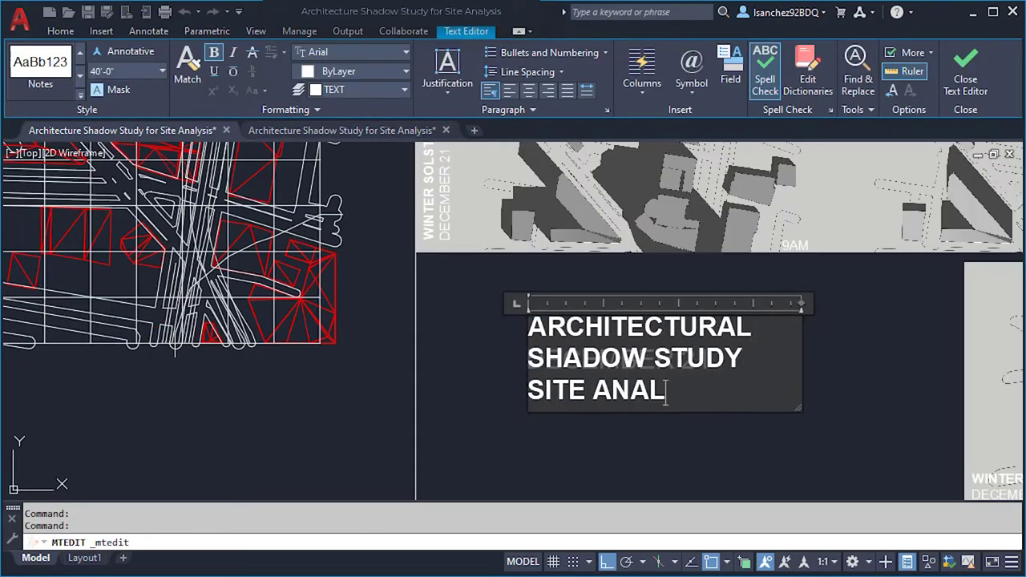
drag(801, 303, 958, 303)
click(802, 420)
click(642, 328)
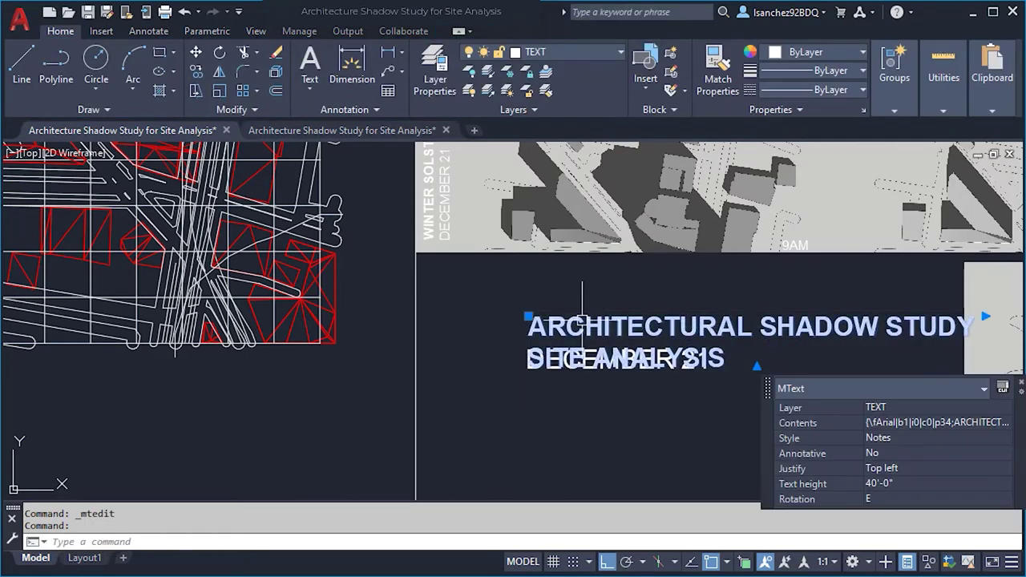
click(528, 316)
click(451, 307)
Move the enlarged date copy below the board title and change its text to LAZY ARQUITECTO.
drag(678, 363, 619, 412)
double_click(619, 413)
text(LAZY ARQUITECTO)
click(543, 422)
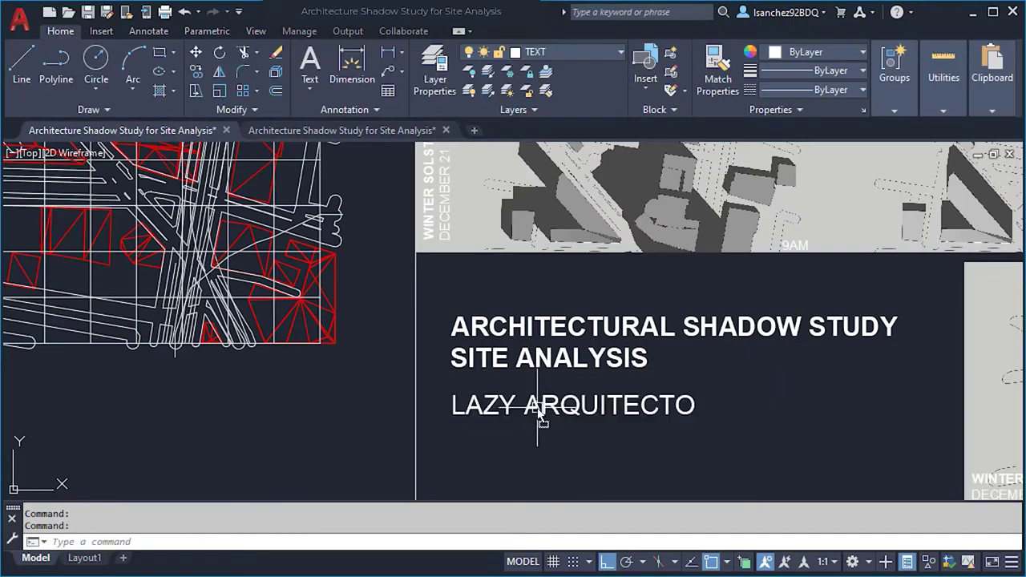
Create a layer named SITE and make it current.
scroll(664, 414, down, 4)
scroll(699, 298, up, 2)
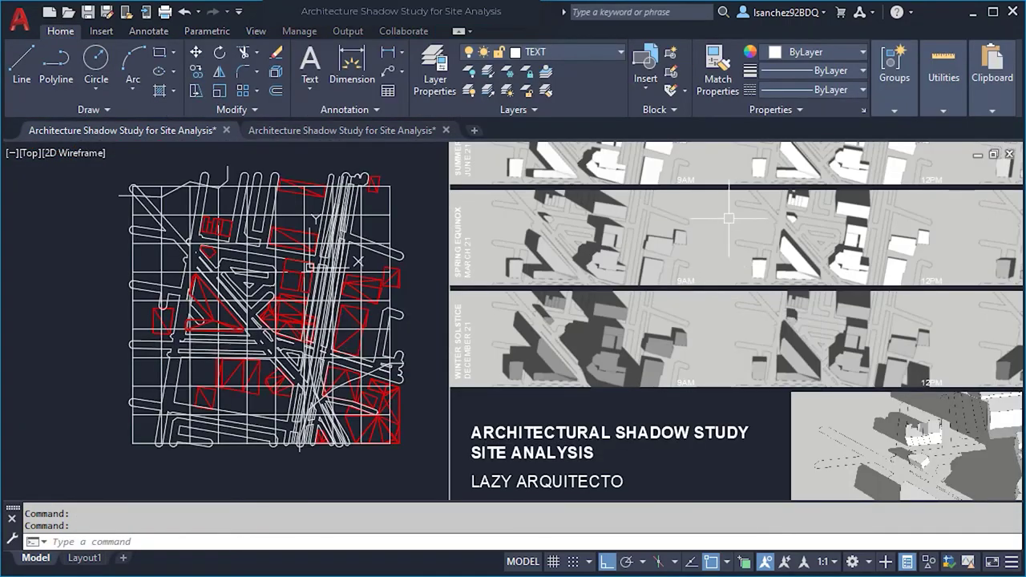
scroll(723, 226, down, 3)
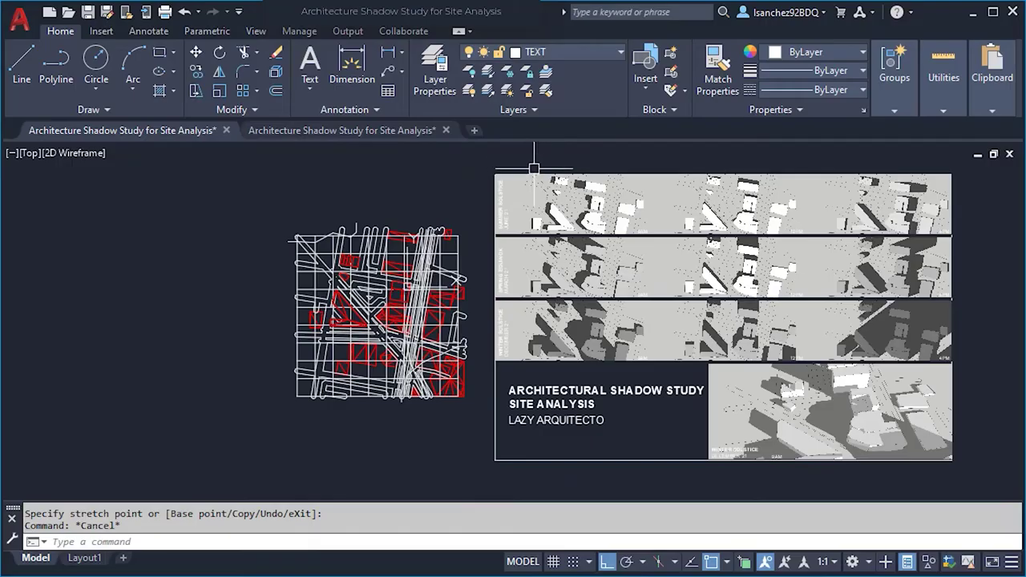
scroll(539, 183, up, 4)
scroll(539, 183, up, 5)
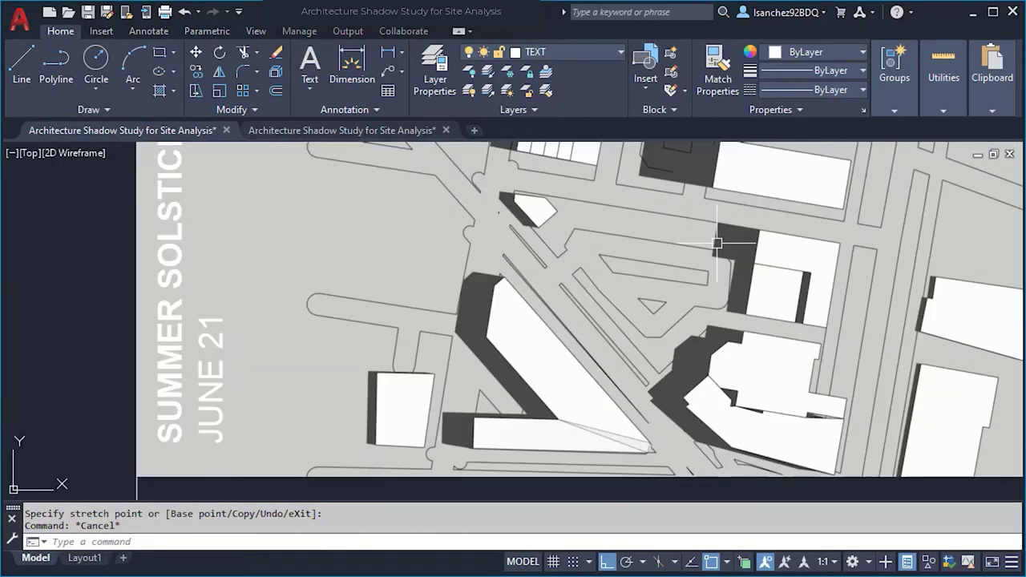
key(Escape)
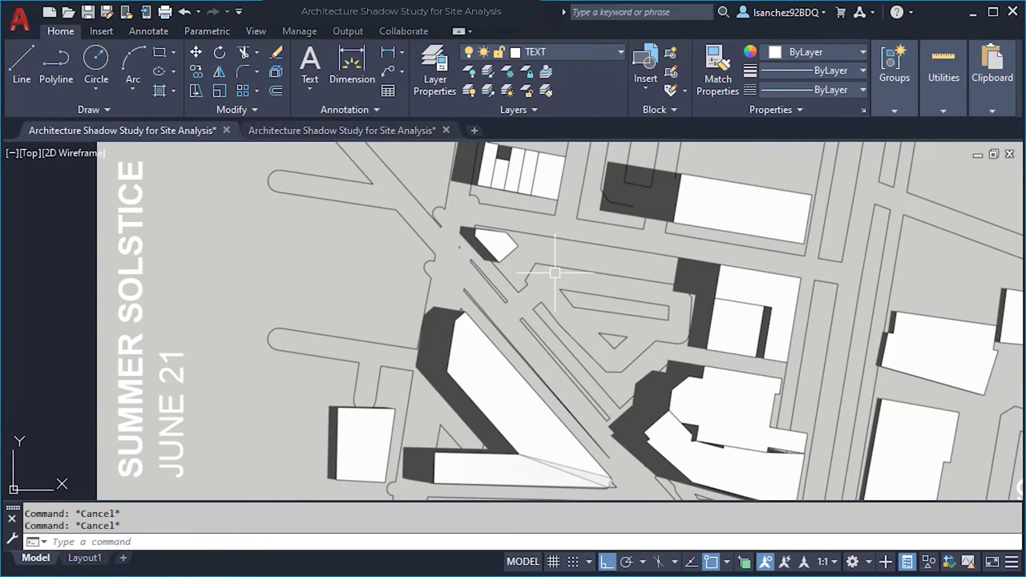
text(-LA)
key(Return)
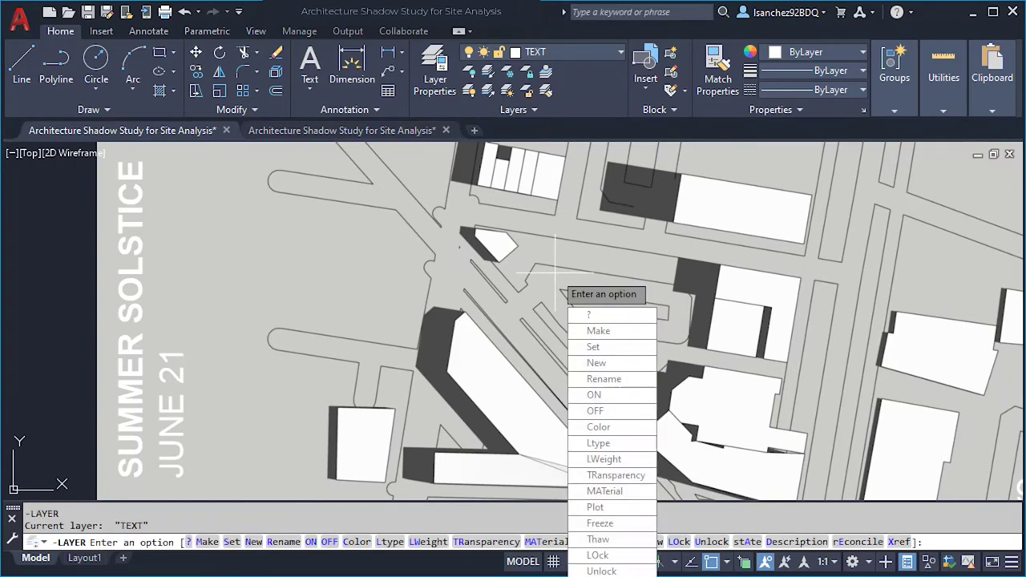
text(M)
key(Return)
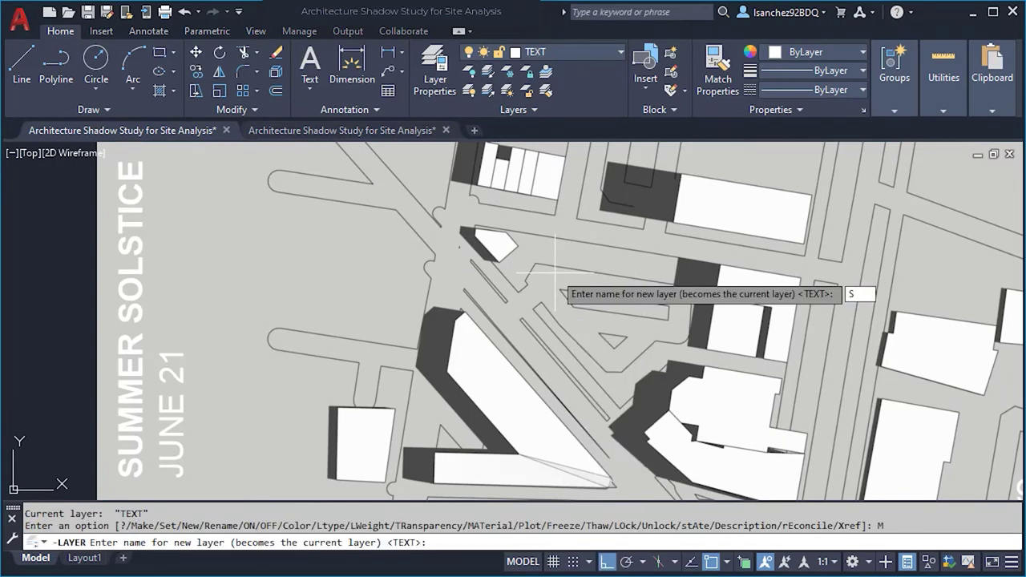
key(Return)
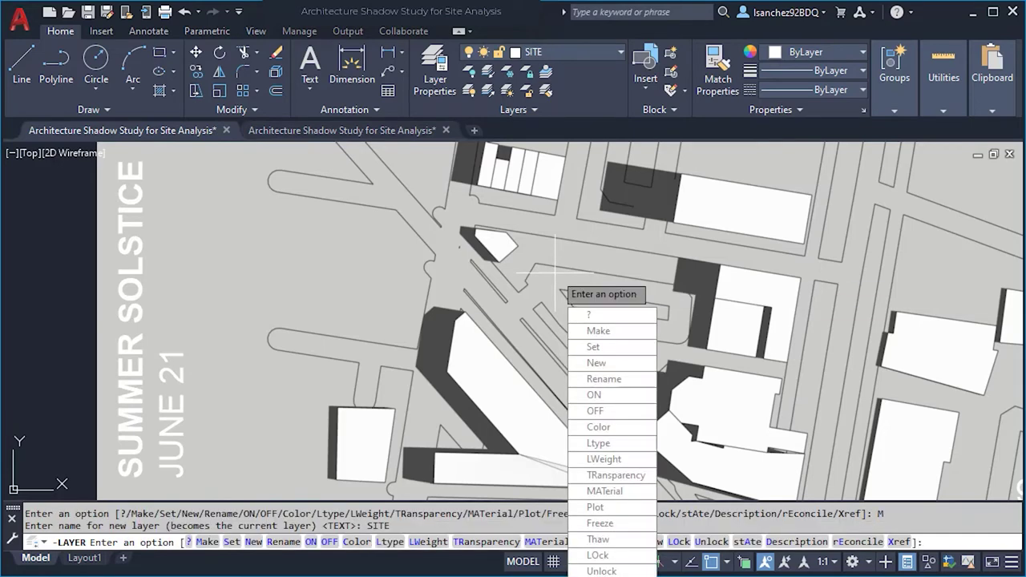
key(Return)
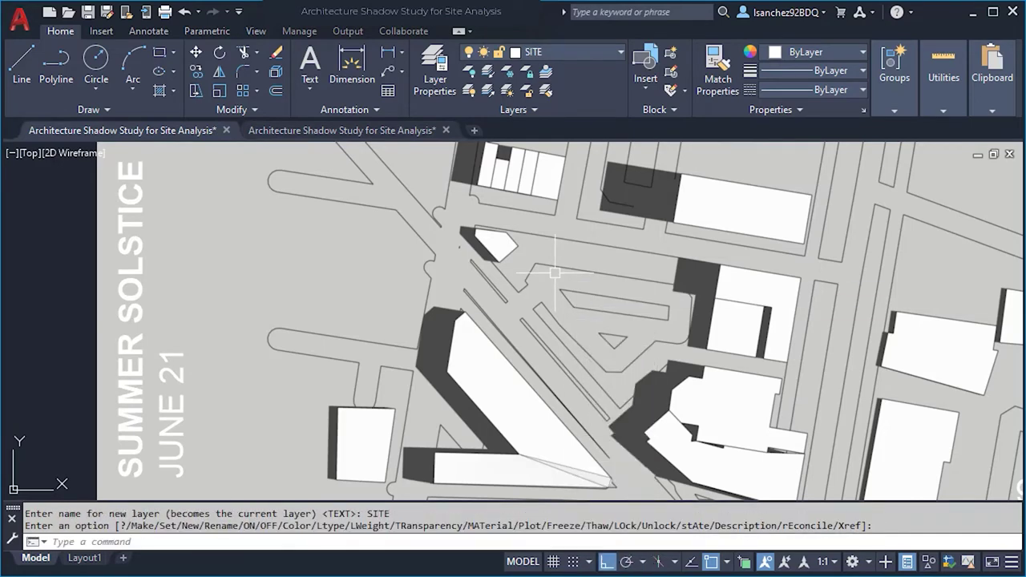
Set the SITE layer's color to true color red, RGB 255,0,0.
click(592, 52)
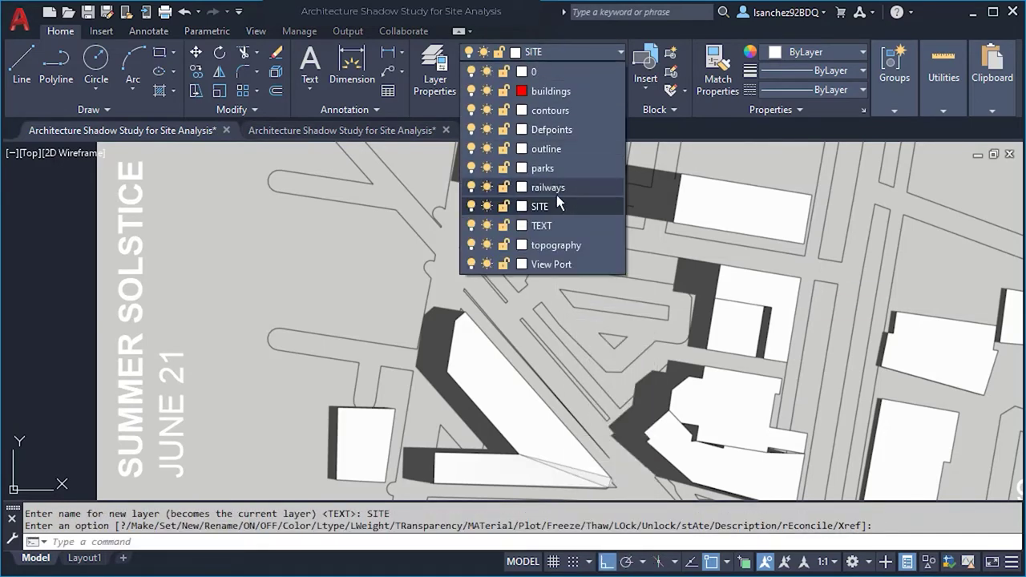
click(524, 206)
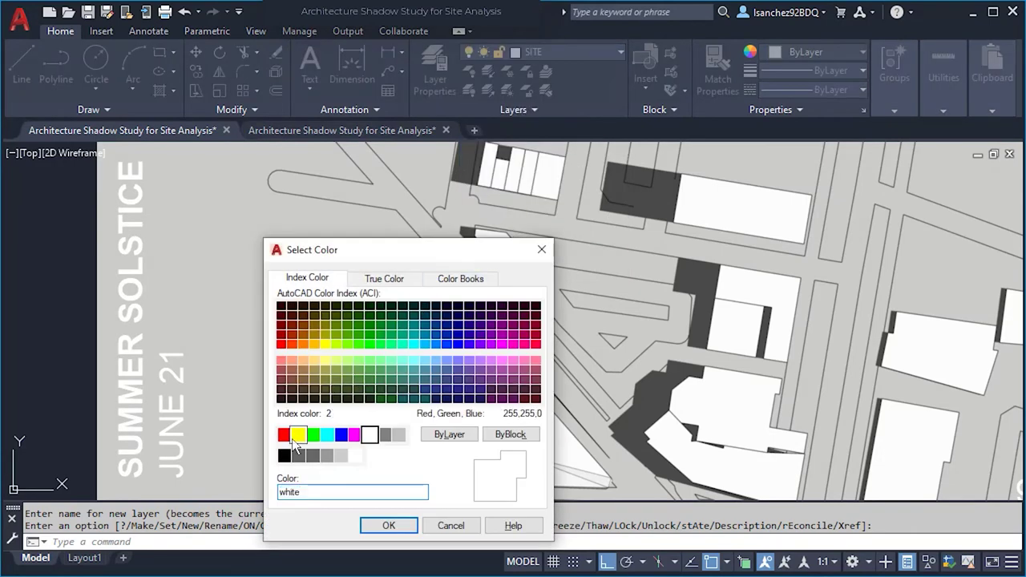
click(287, 438)
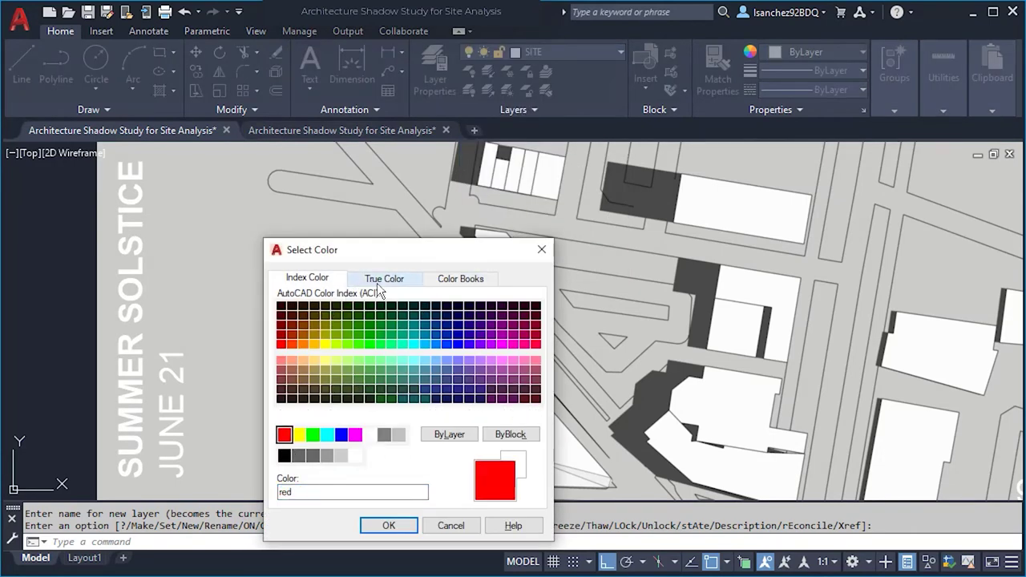
click(378, 283)
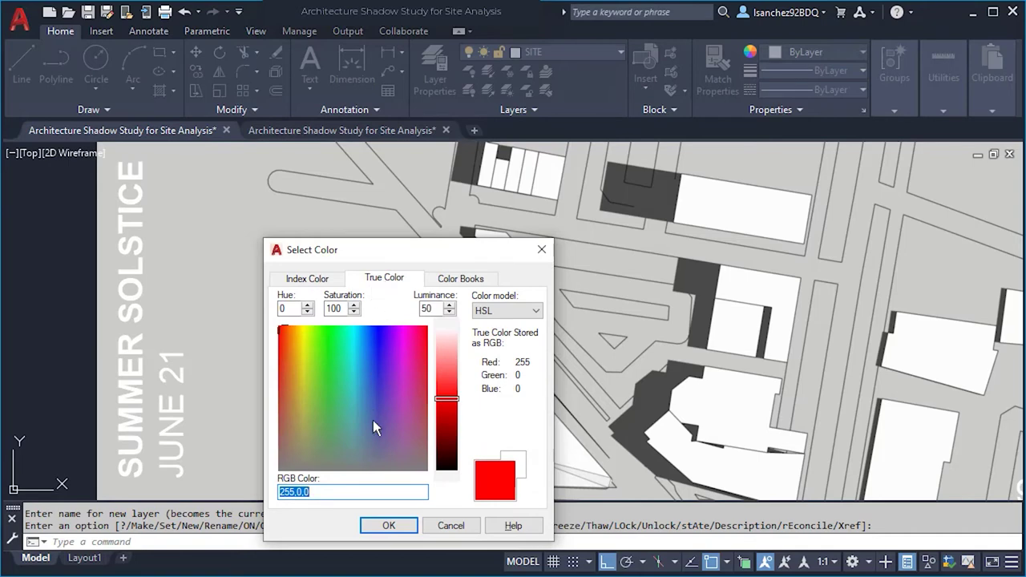
click(389, 525)
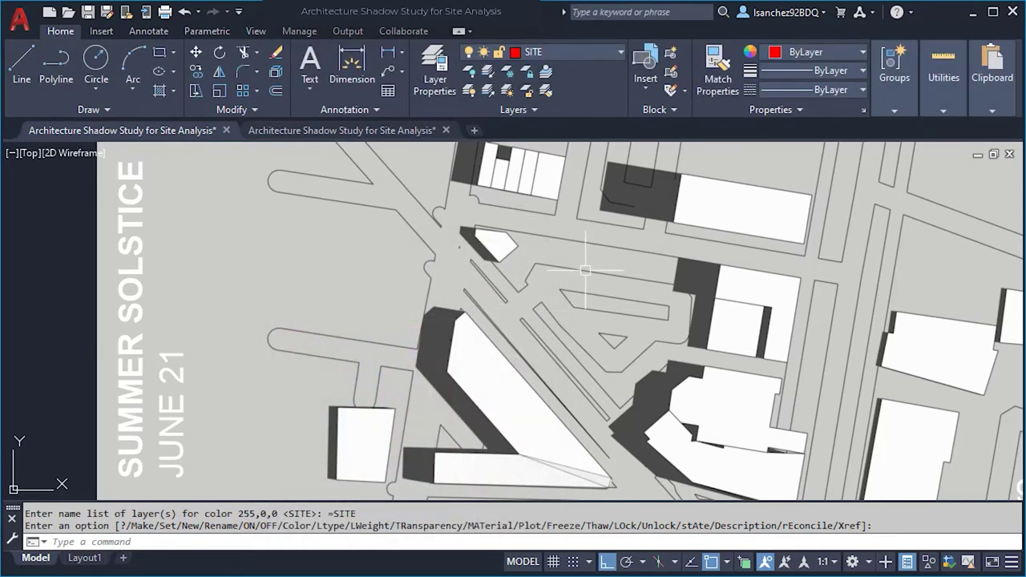
Trace the central site block in the Summer Solstice 9AM image with a closed polyline, with Ortho off.
text(PL)
key(Return)
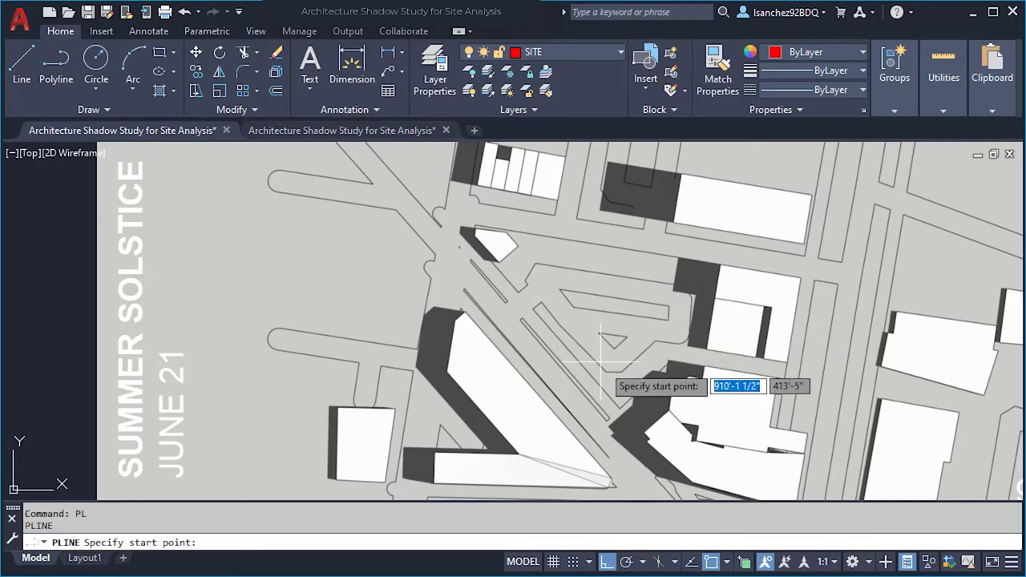
scroll(613, 389, up, 3)
middle_drag(614, 389, 628, 435)
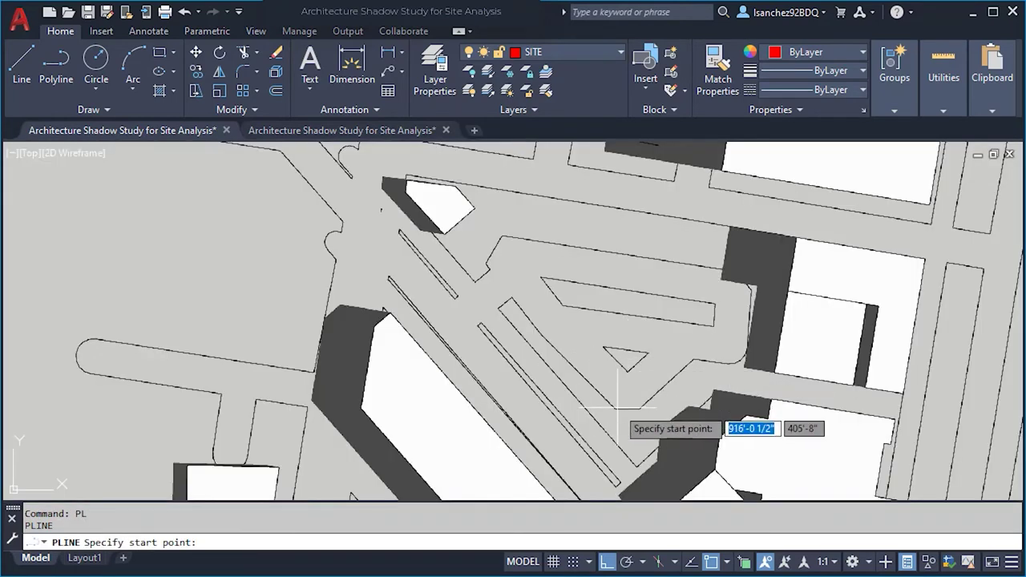
click(636, 465)
key(F8)
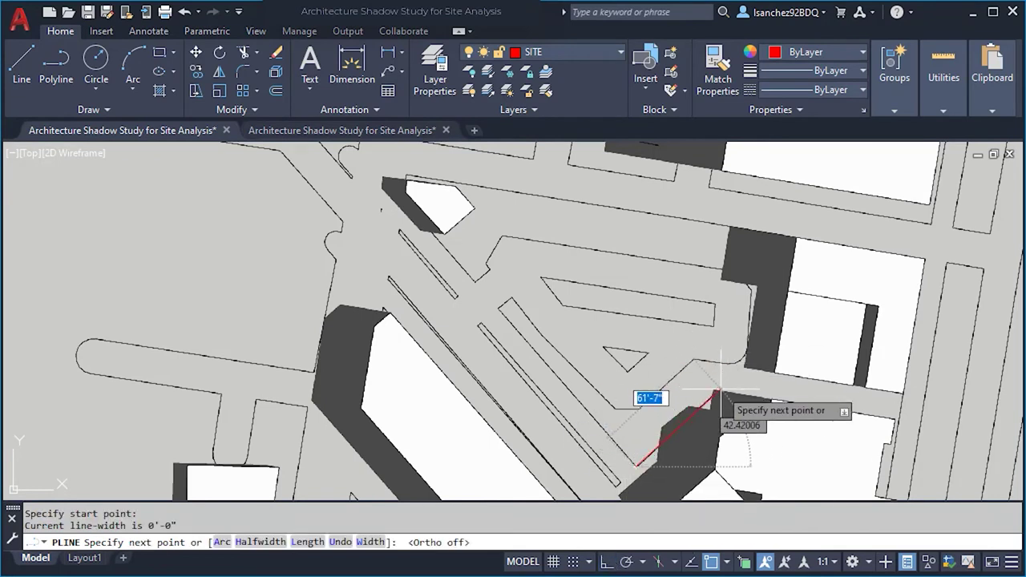
click(712, 392)
click(747, 396)
click(772, 234)
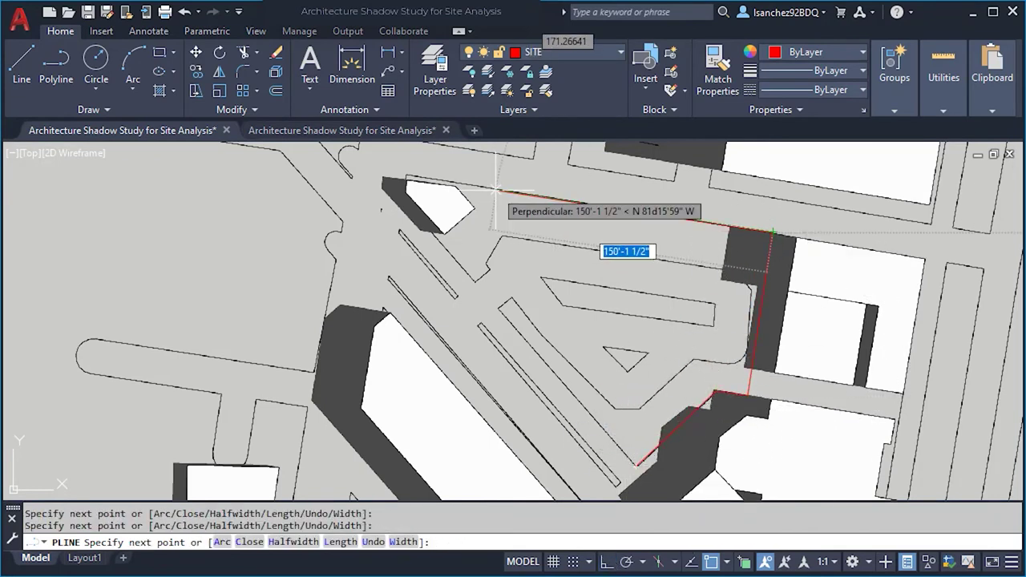
click(484, 215)
click(475, 216)
click(445, 248)
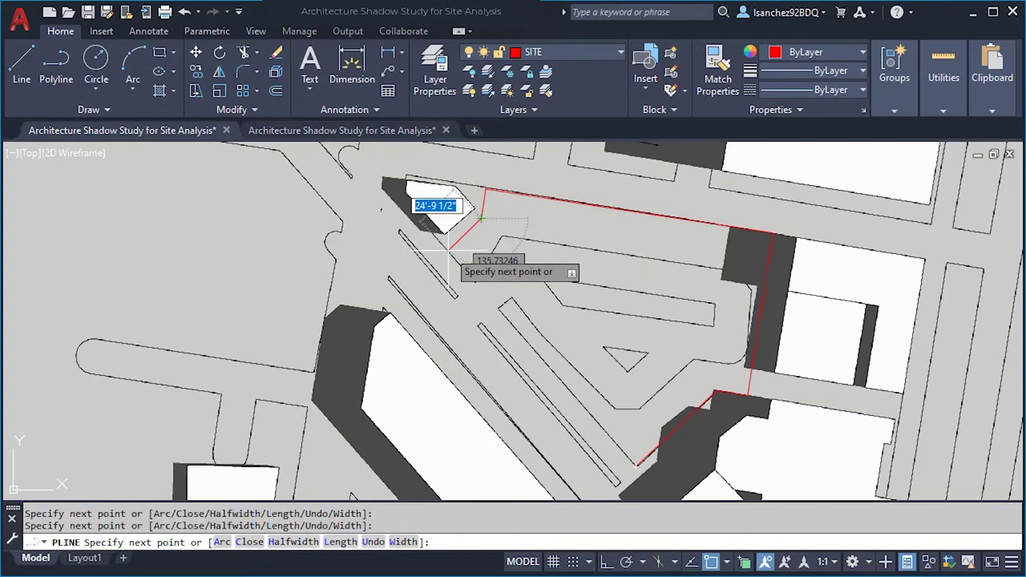
text(c)
key(Return)
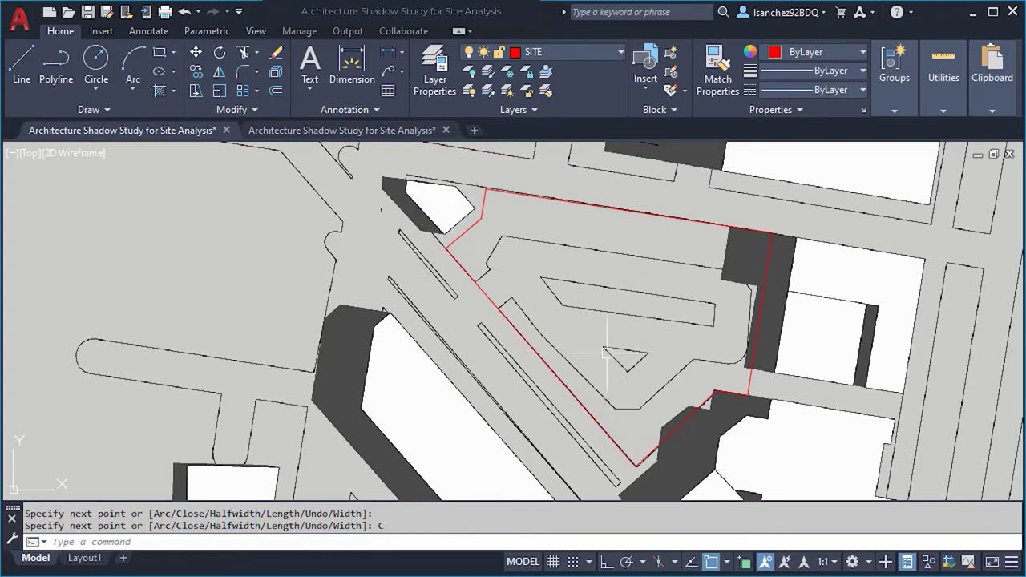
Set the linetype of the red site boundary polyline to DASHED.
key(ctrl+1)
key(ctrl+y)
click(622, 218)
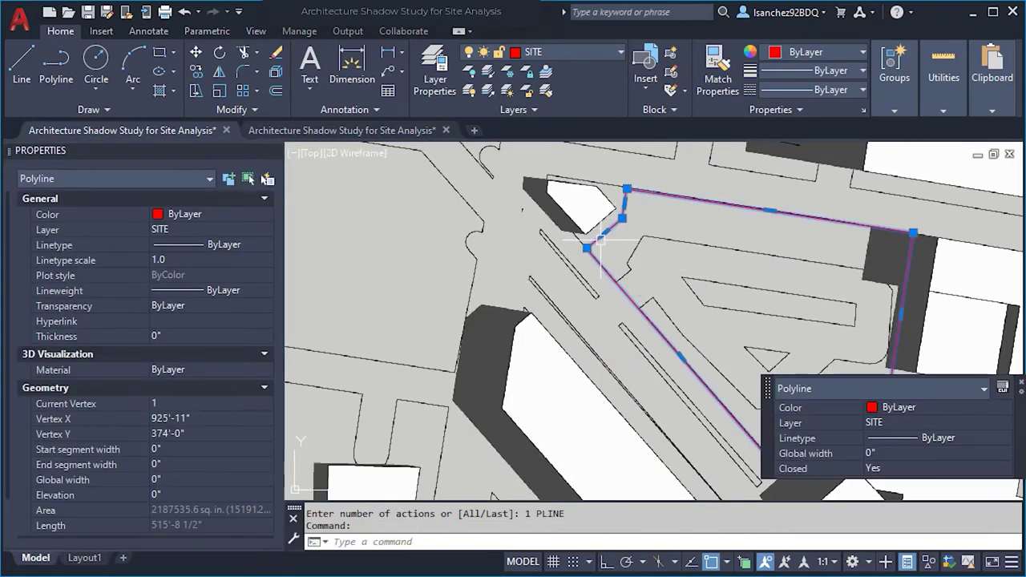
click(225, 244)
click(225, 244)
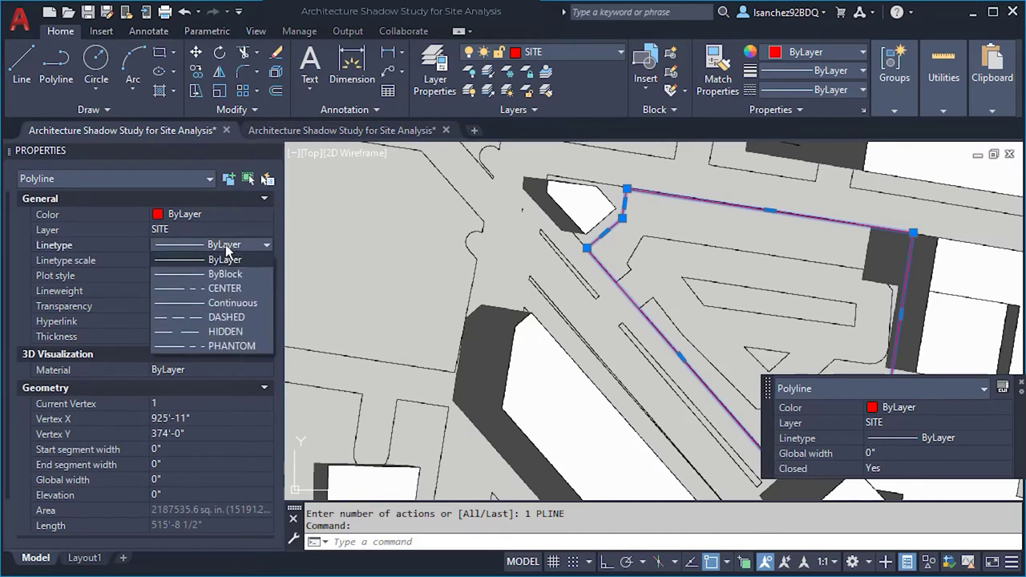
click(239, 318)
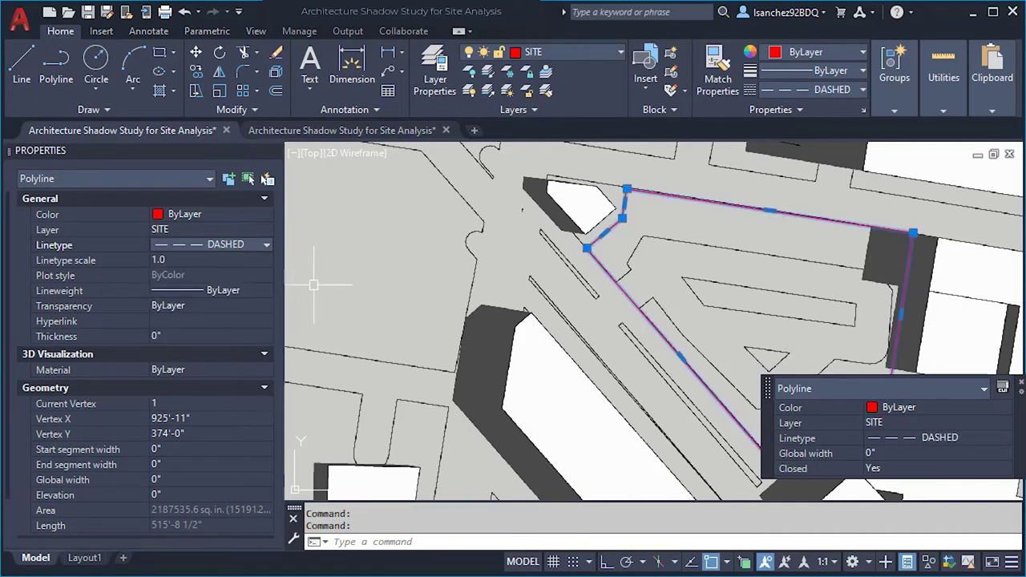
key(Escape)
Set the drawing's global linetype scale factor to 96 with LTSCALE.
scroll(634, 254, up, 2)
scroll(572, 251, up, 4)
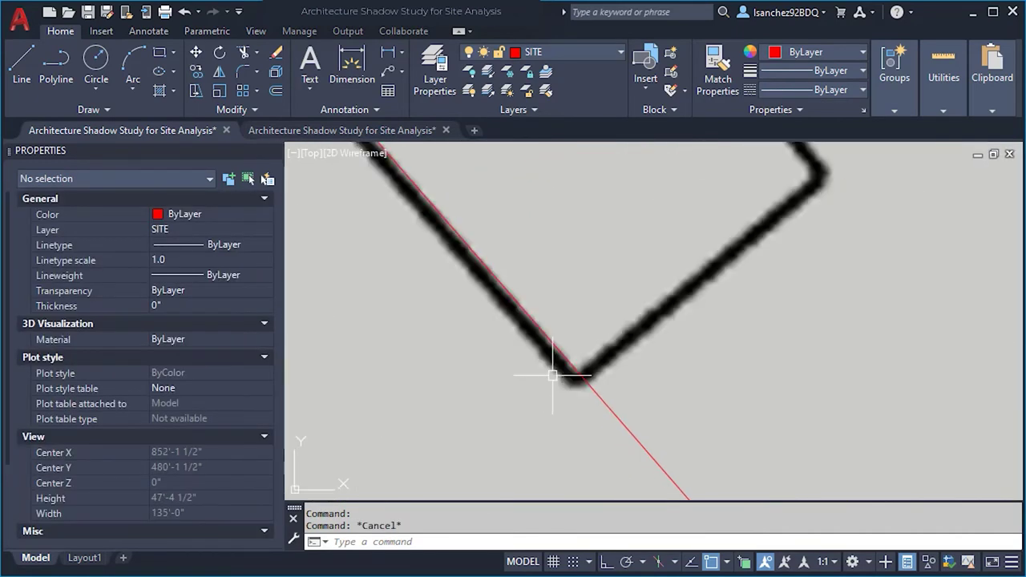
scroll(557, 349, down, 2)
scroll(616, 303, down, 10)
key(Escape)
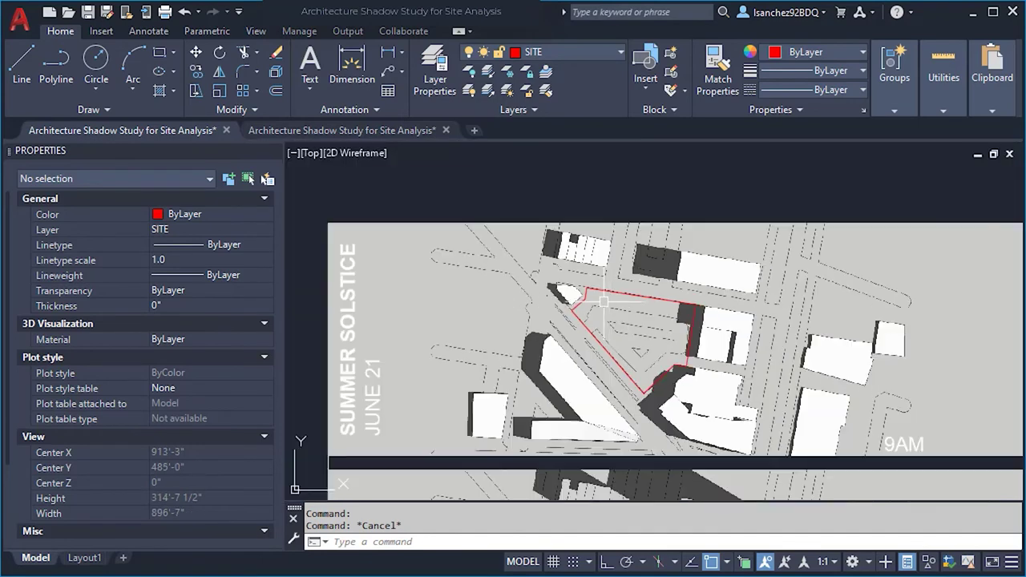
text(LTSC)
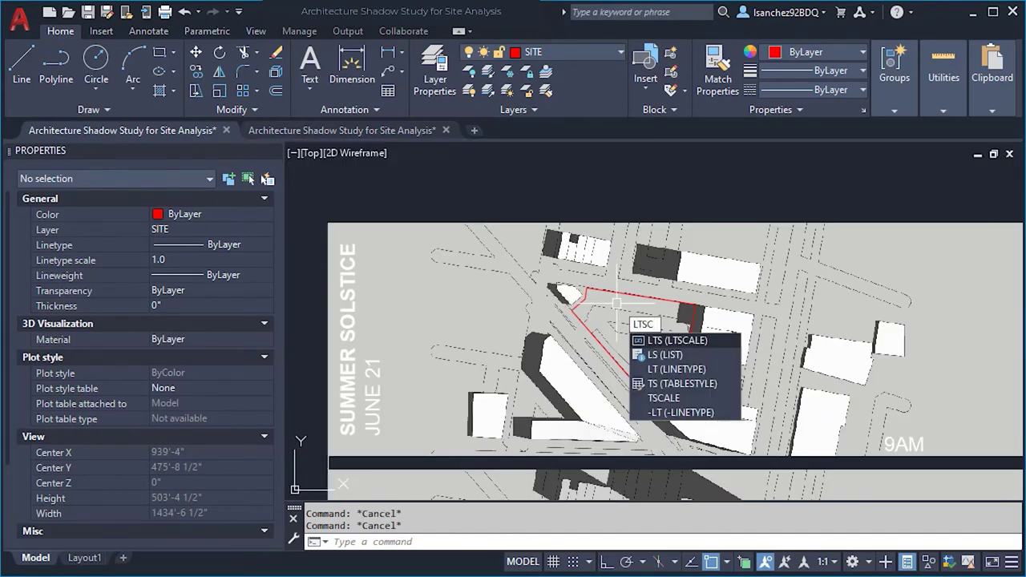
key(Return)
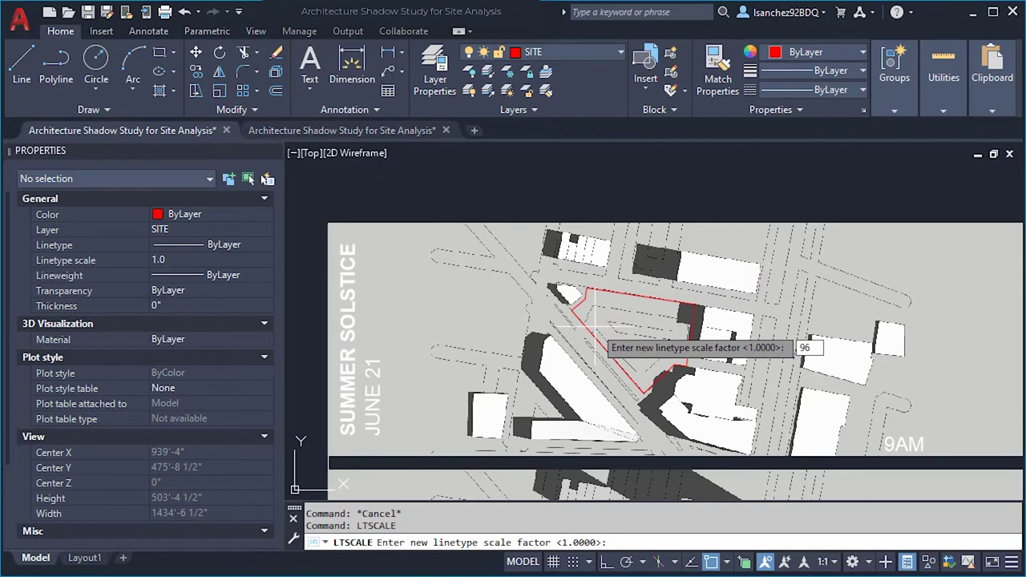
key(Return)
scroll(591, 316, up, 4)
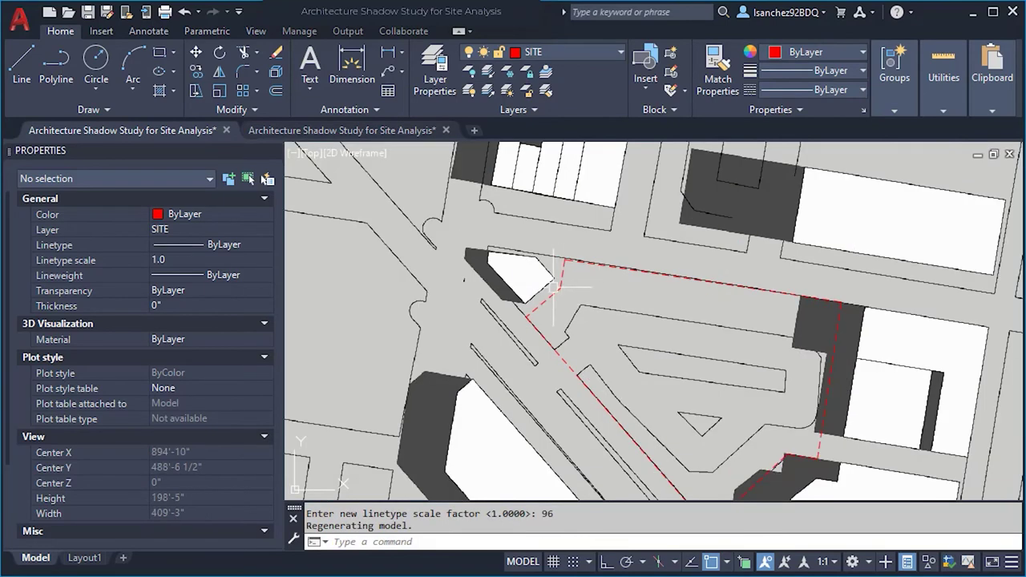
Set the global linetype scale factor to 200 to lengthen the site boundary's dashes.
scroll(568, 280, down, 2)
key(Escape)
key(Return)
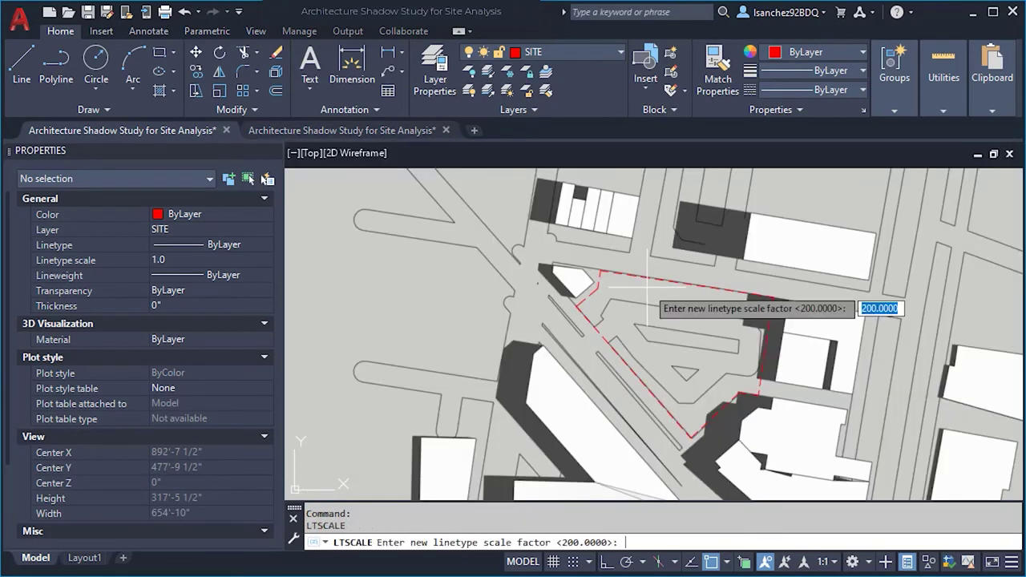
key(Return)
Thicken the dashed red site boundary polyline by setting its global width to 2'-0".
click(633, 276)
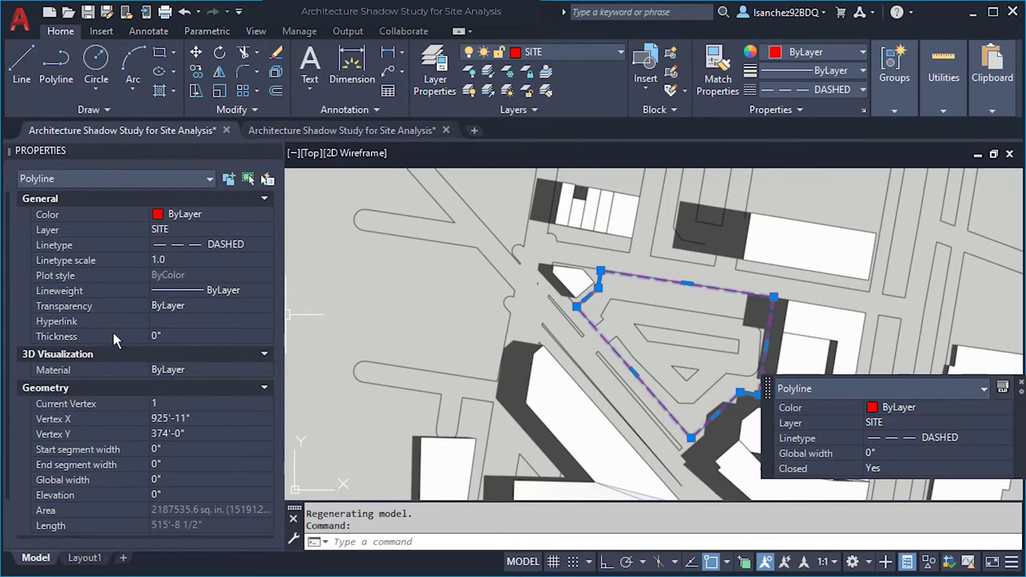
click(168, 480)
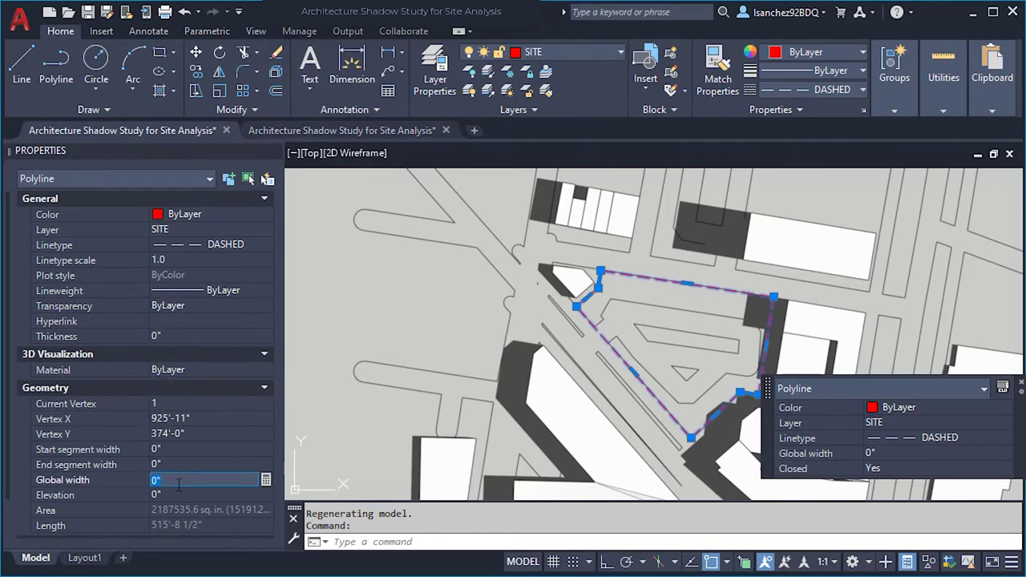
key(Tab)
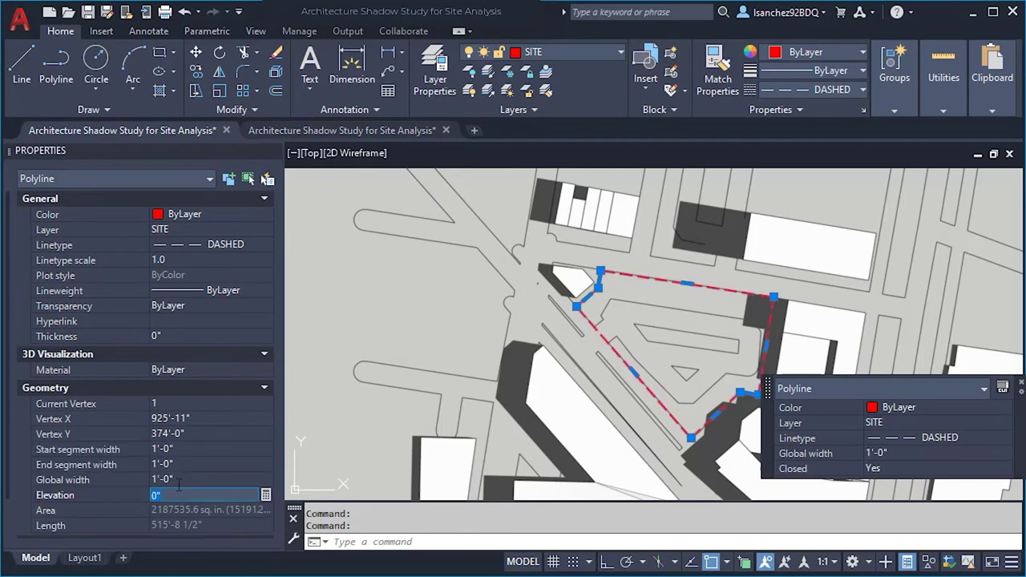
click(178, 482)
key(Return)
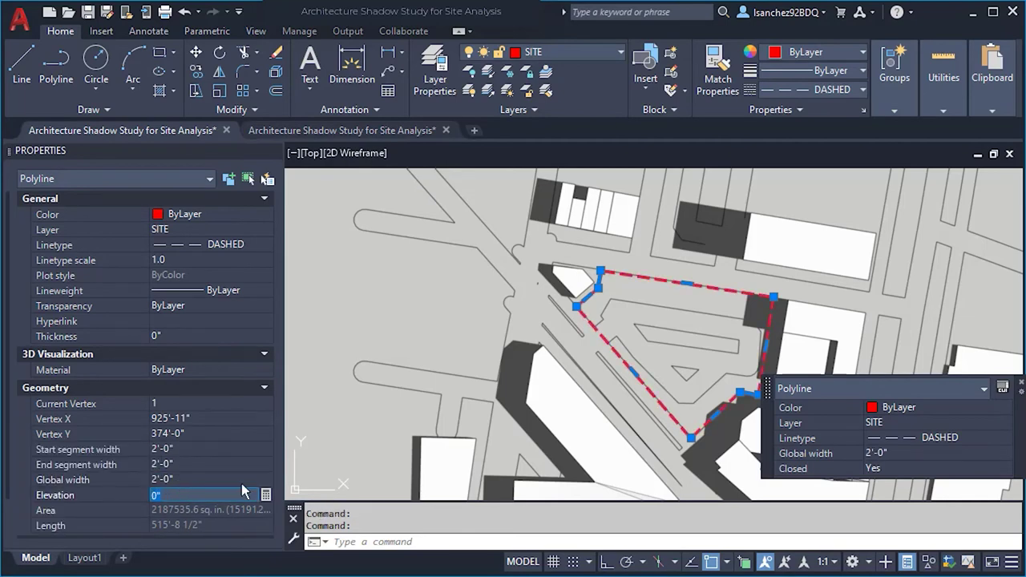
key(Escape)
scroll(694, 332, up, 2)
scroll(588, 238, down, 4)
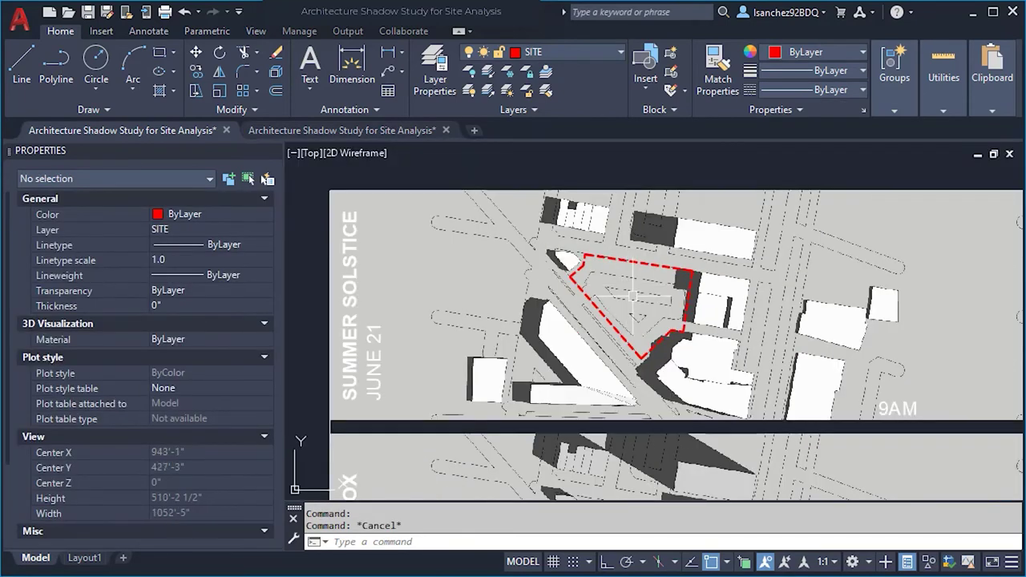
Switch to Layout1 and inspect how the site boundary's linetype displays in the Summer Solstice 9AM image.
click(88, 559)
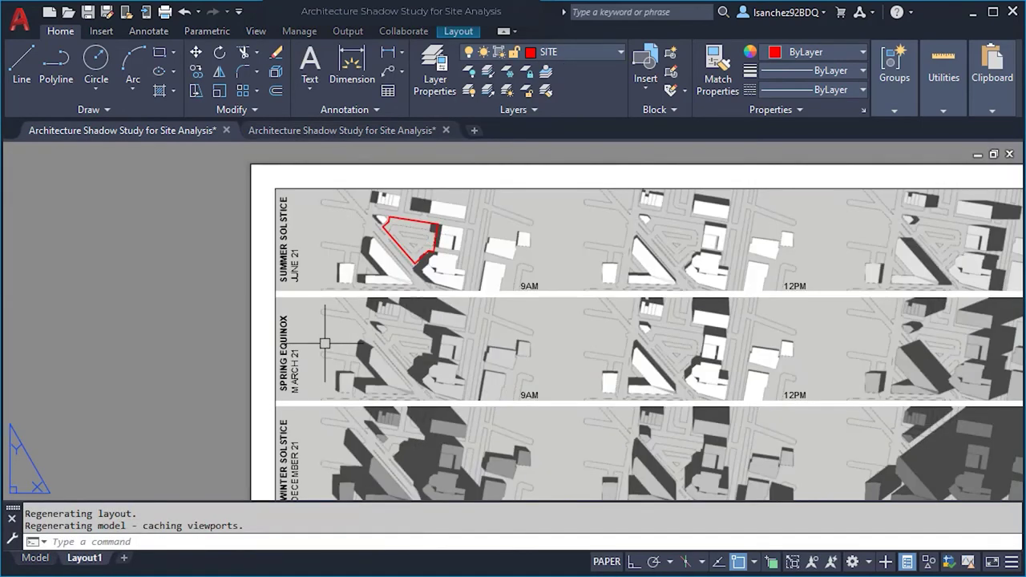
scroll(365, 273, up, 5)
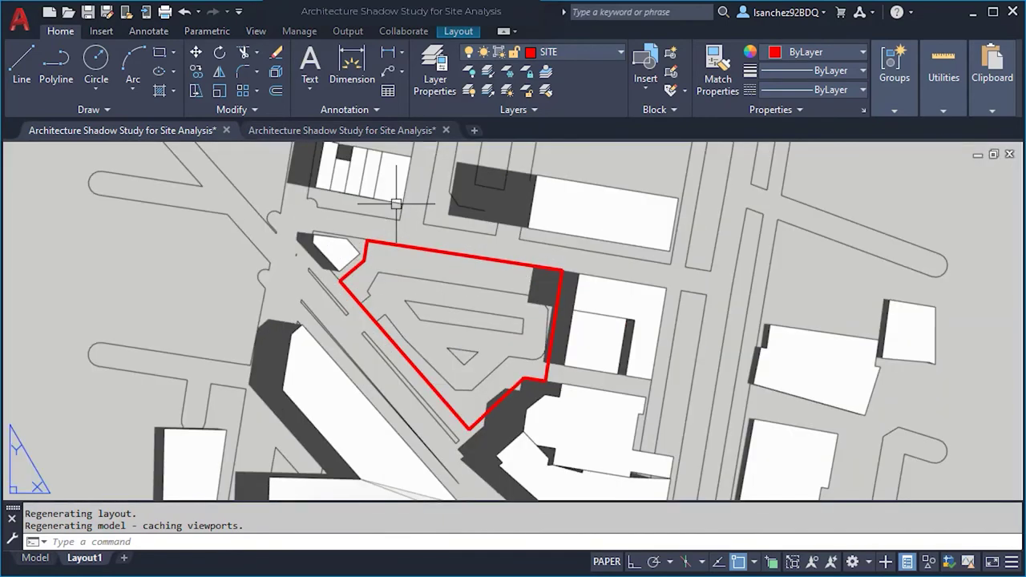
scroll(432, 257, down, 5)
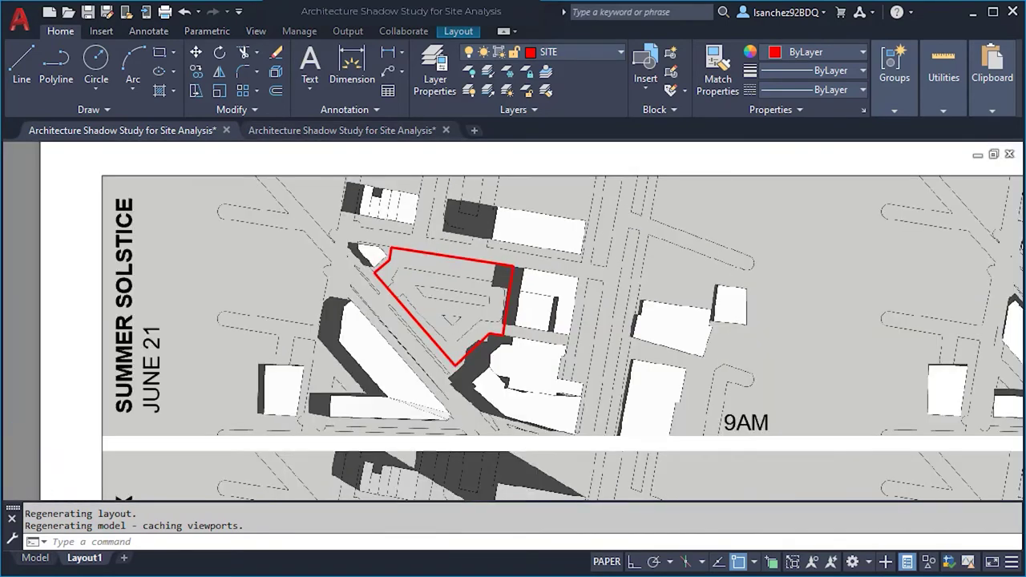
key(Escape)
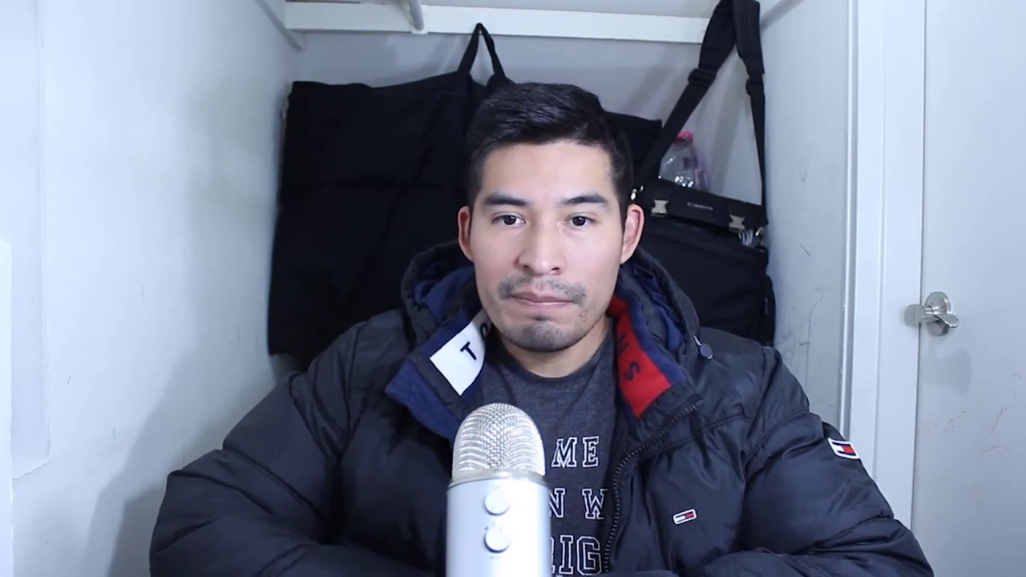
Set PSLTSCALE to 0 in Layout1 and regenerate all viewports to refresh the site boundary's dashes.
text(PSLTSCA)
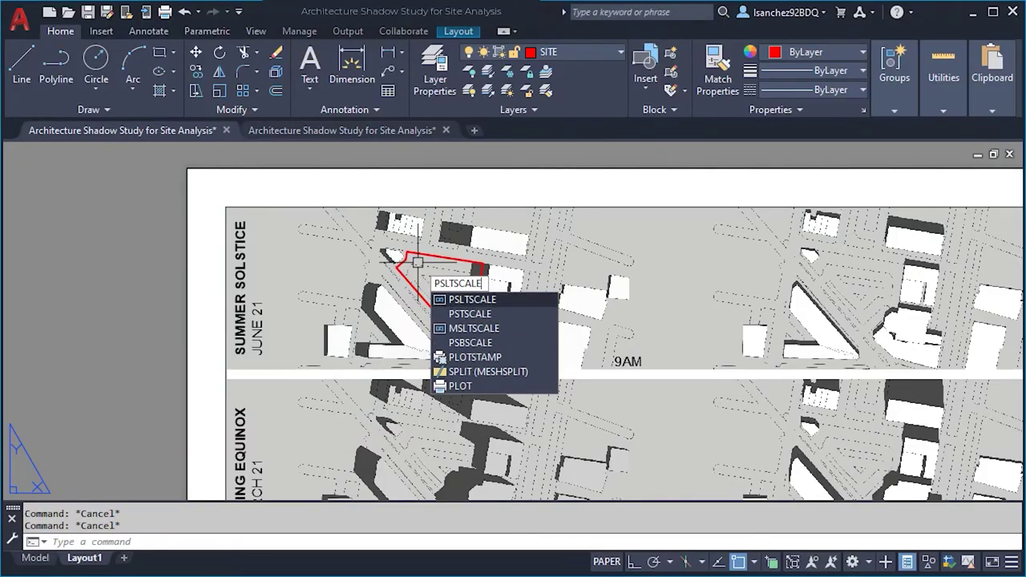
text(LE)
key(Return)
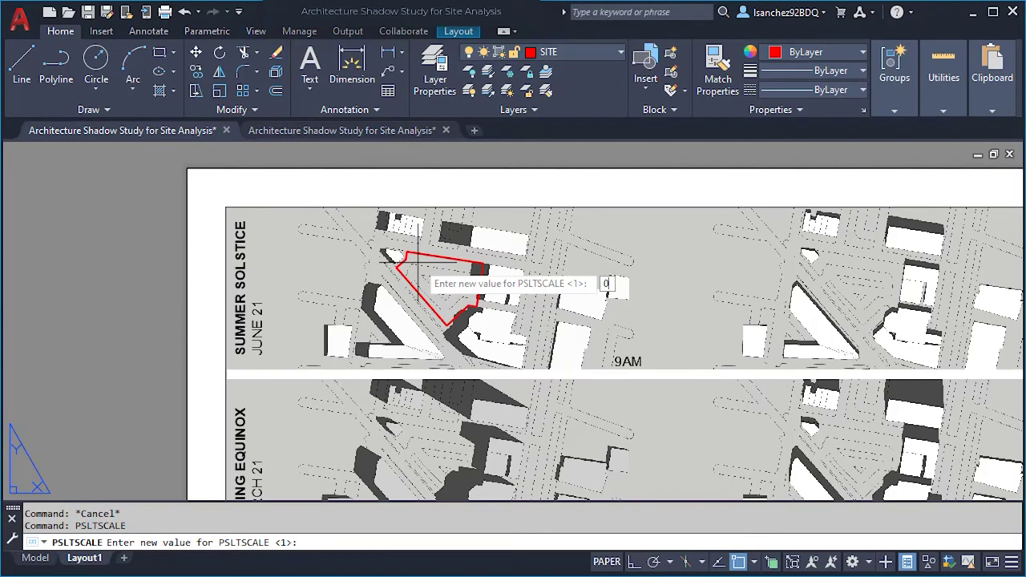
key(Return)
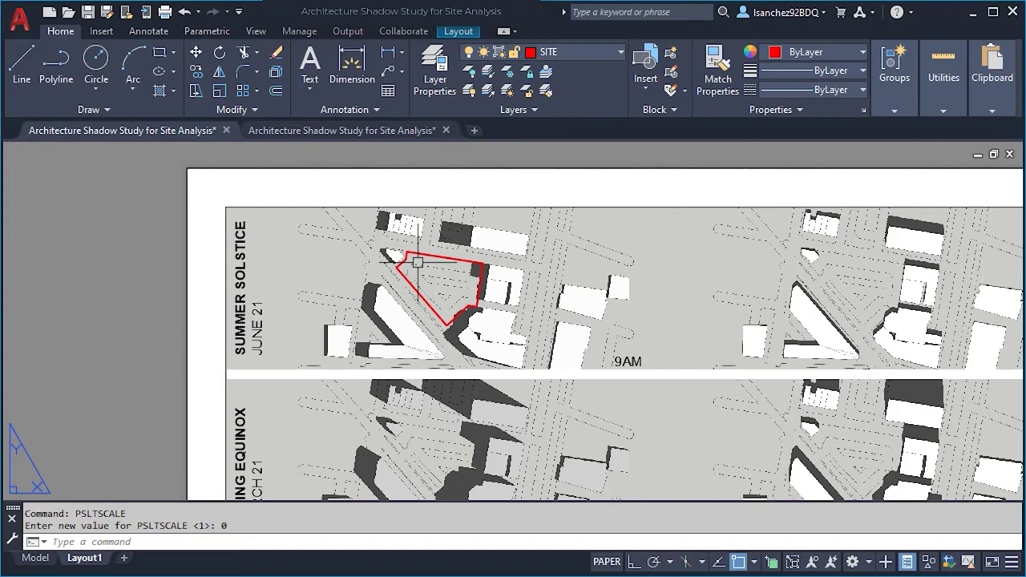
text(REA)
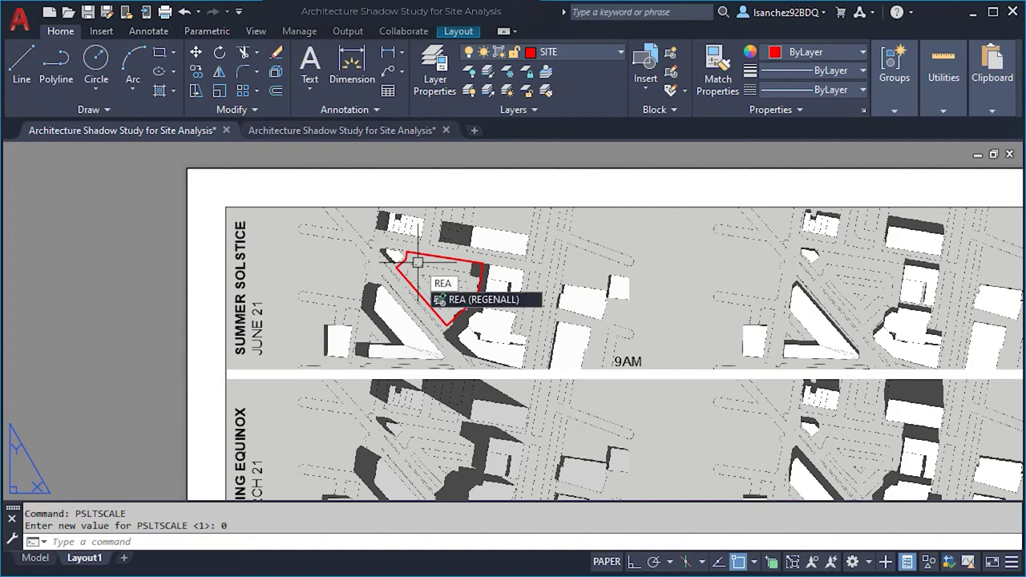
key(Return)
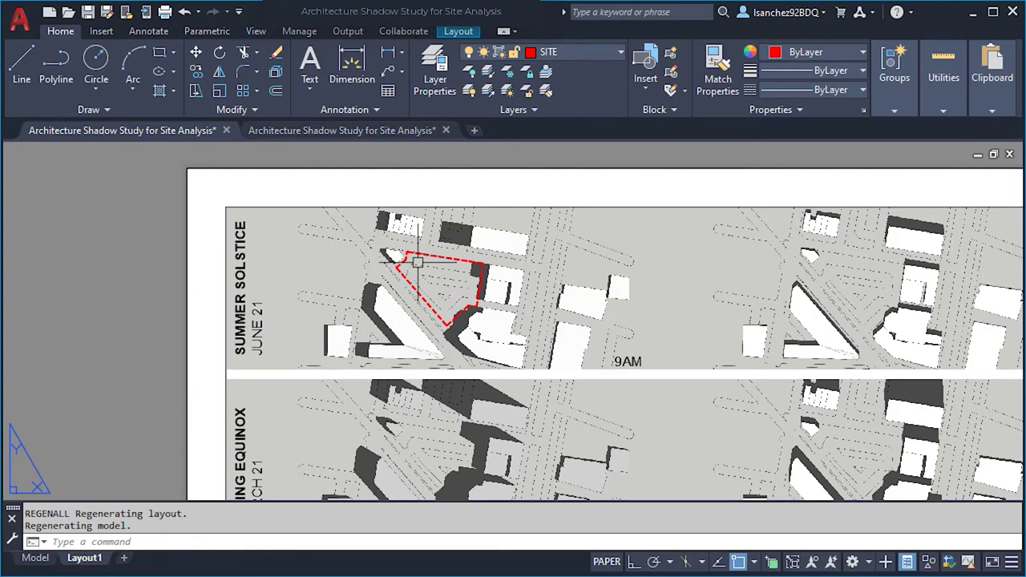
scroll(418, 262, up, 4)
scroll(407, 266, down, 2)
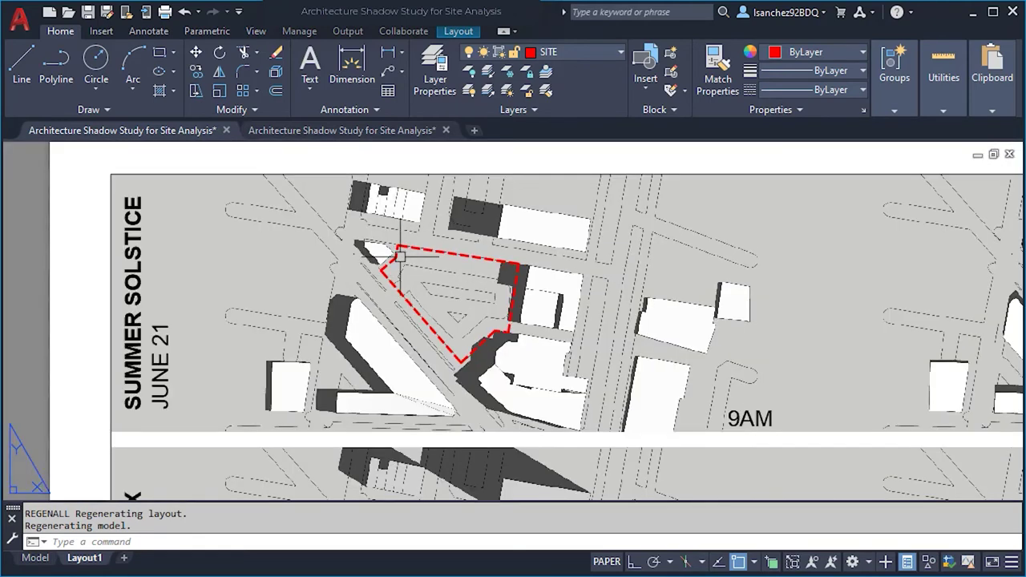
Open the plot preview of the Layout1 sheet.
key(Escape)
key(Escape)
text(PRE)
key(Return)
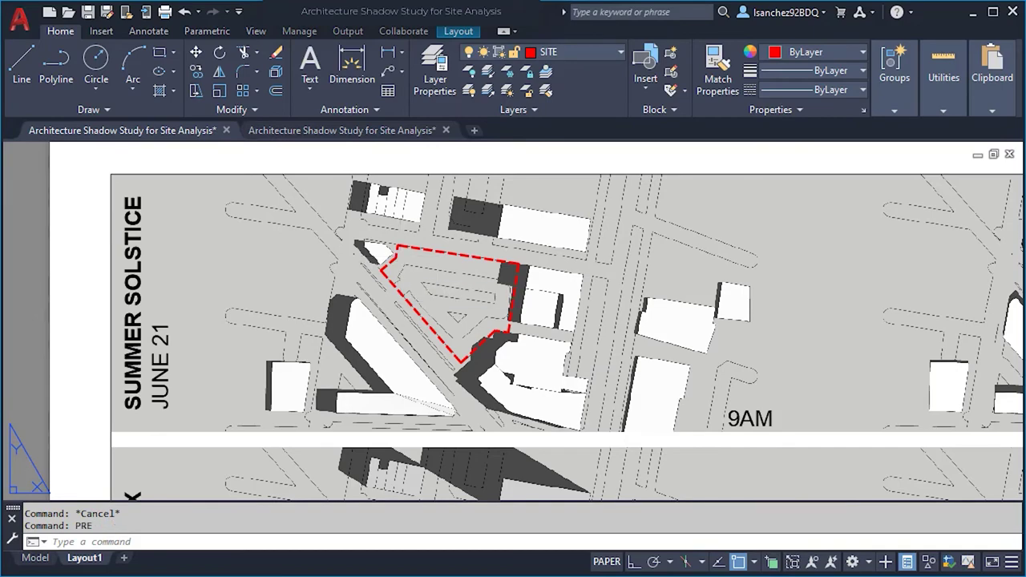